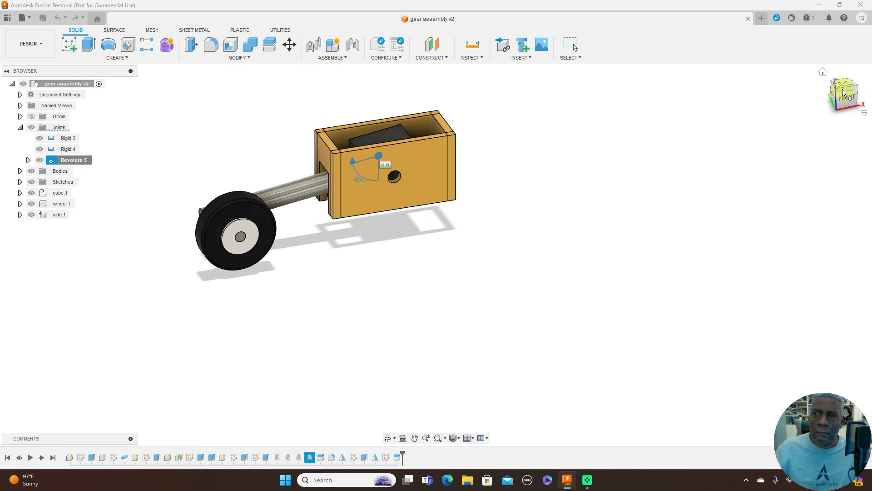
Examine the wheel arm's Revolute 5 motion from below and from the front, and end the joint animation.
left_click_drag(845, 93, 841, 59)
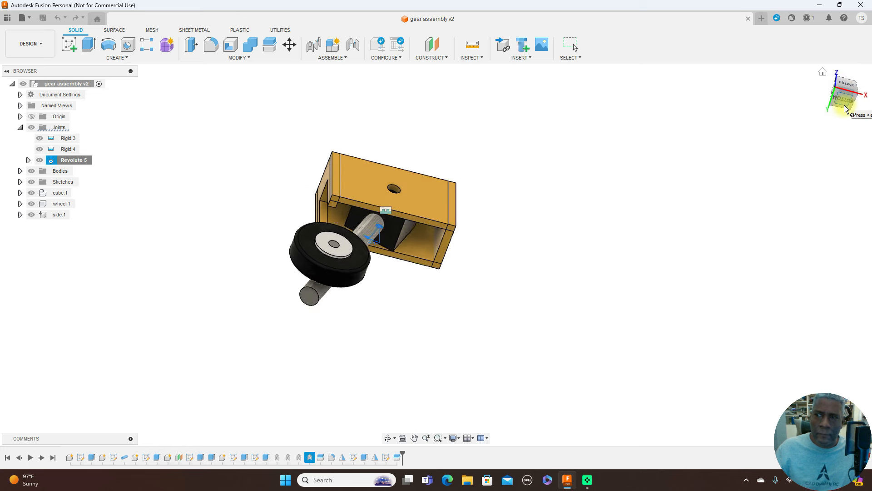
left_click(849, 86)
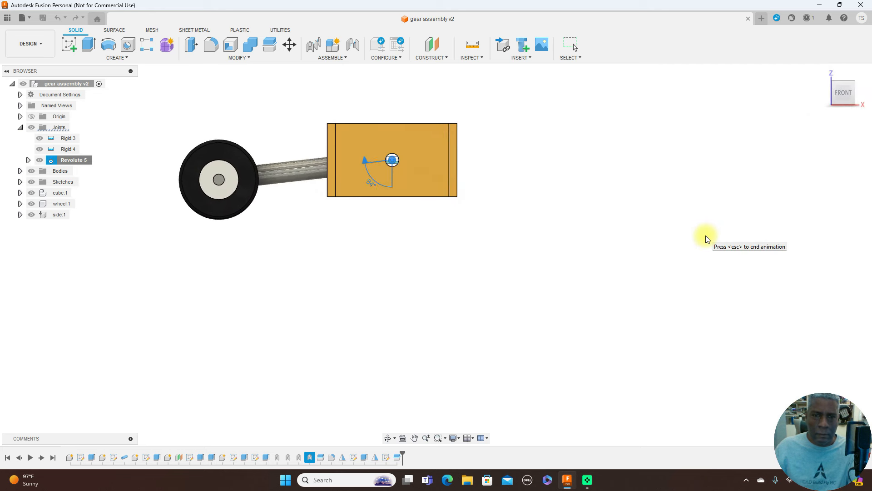
key("Escape")
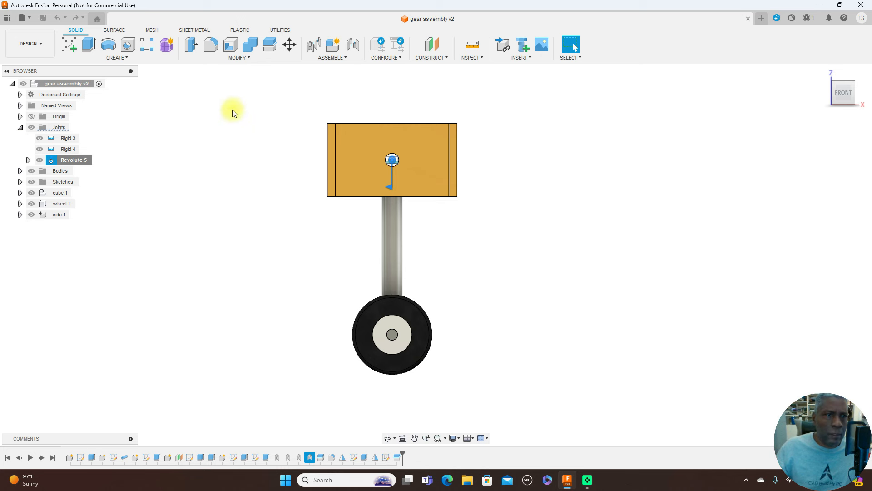
Create a new design and check its document units.
left_click(29, 17)
left_click(116, 173)
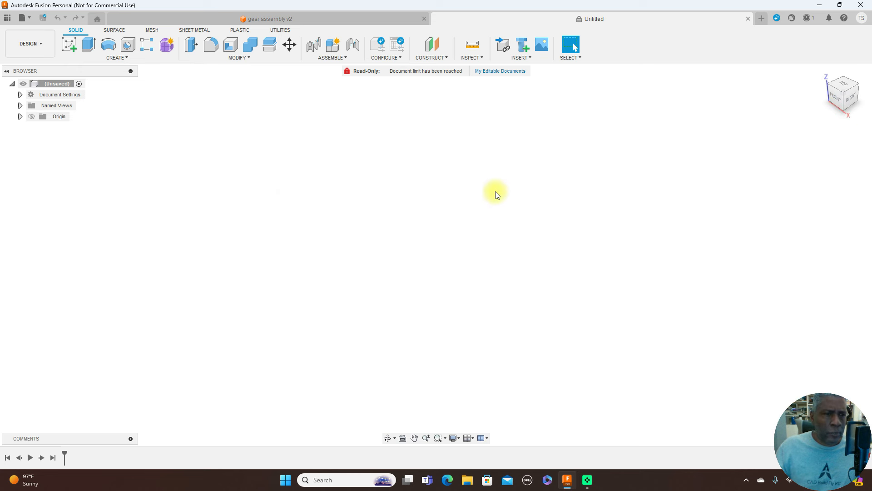
left_click(20, 94)
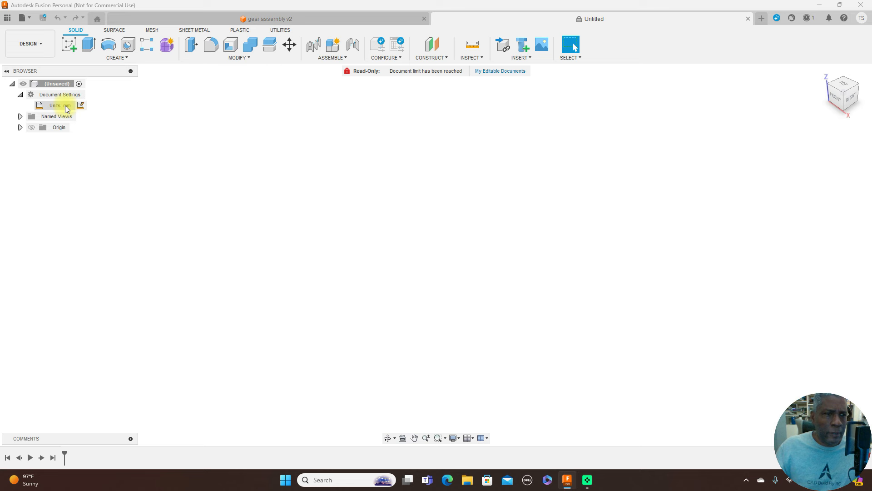
left_click(21, 95)
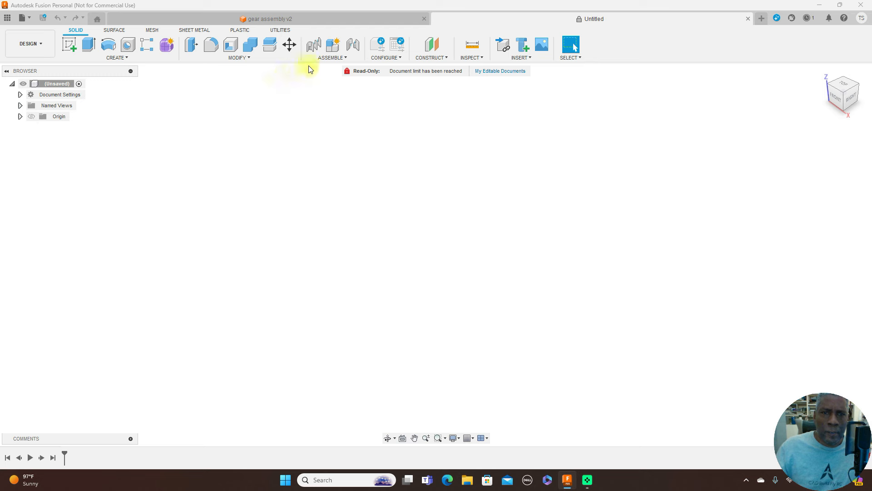
Create and activate a standard internal component named Cube.
left_click(347, 59)
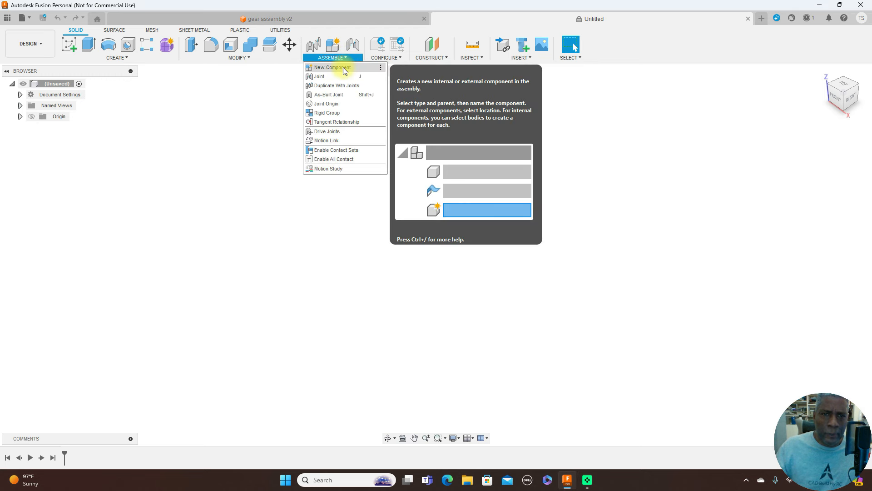
left_click(344, 69)
left_click(774, 179)
key("BackSpace")
key("BackSpace")
key("BackSpace")
key("BackSpace")
key("BackSpace")
key("BackSpace")
key("BackSpace")
key("BackSpace")
key("BackSpace")
type("Cube")
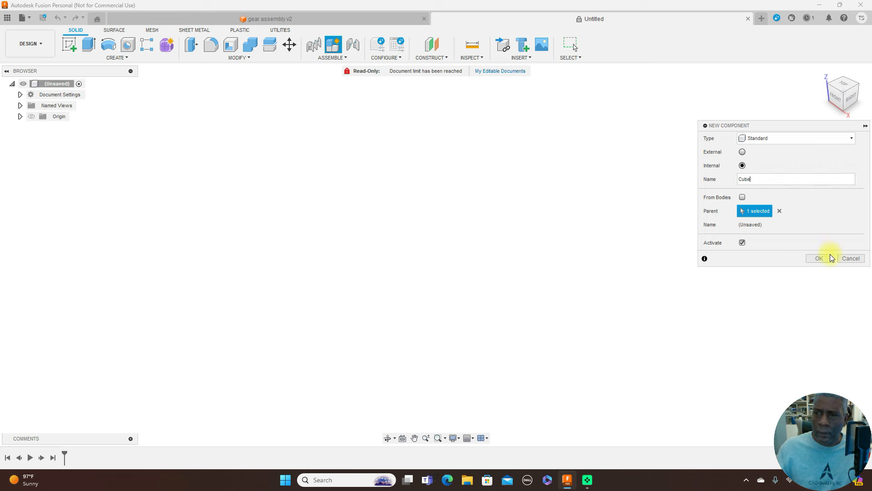
left_click(820, 258)
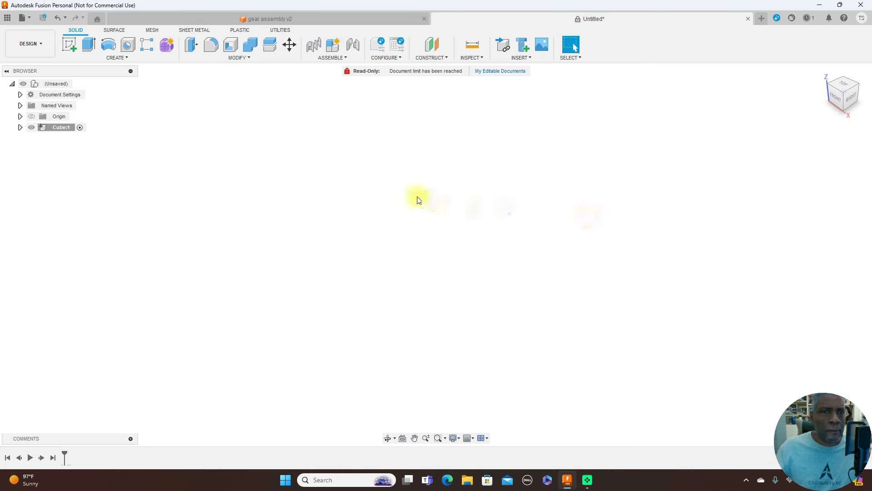
Sketch a 40 mm by 40 mm center rectangle on the front plane, centered on the origin.
left_click(72, 45)
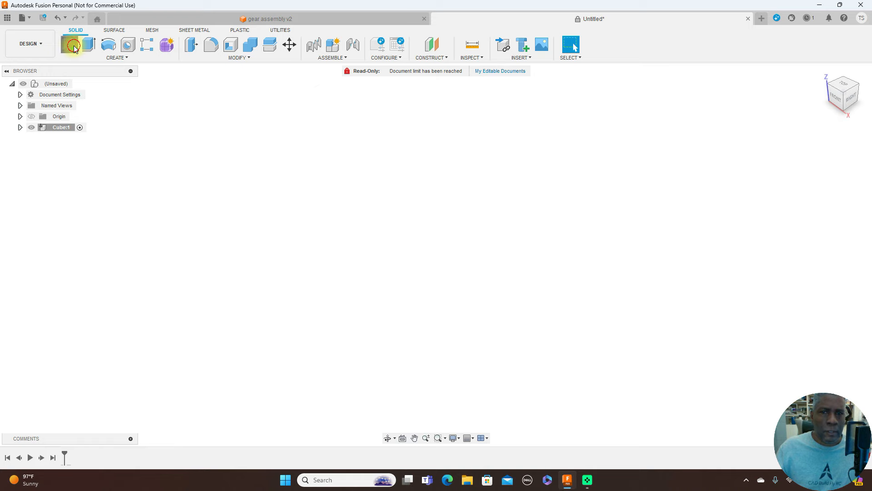
left_click(455, 249)
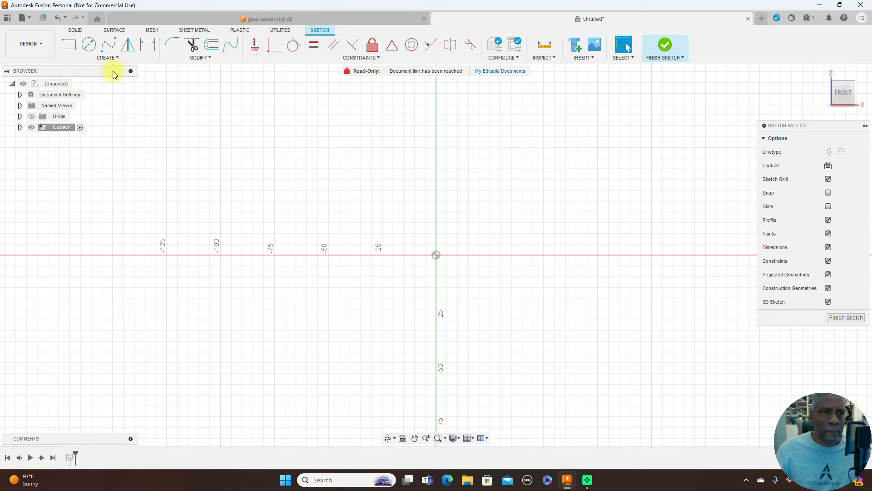
left_click(116, 58)
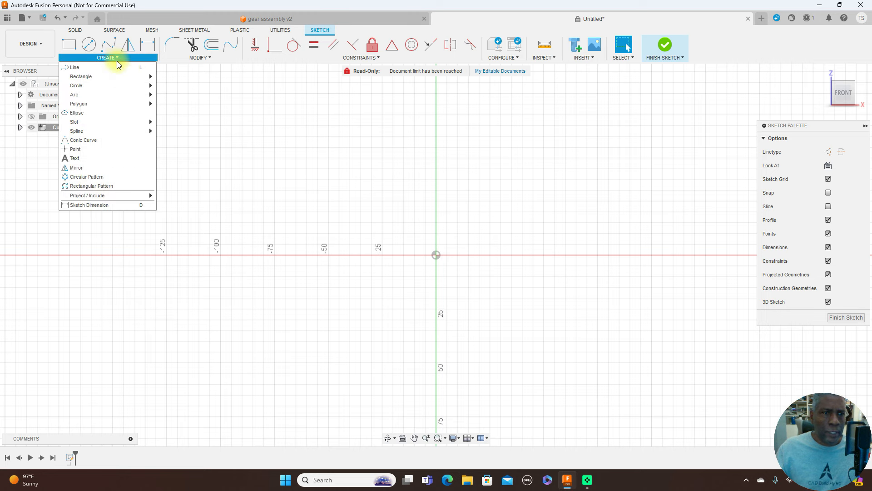
mouse_move(119, 75)
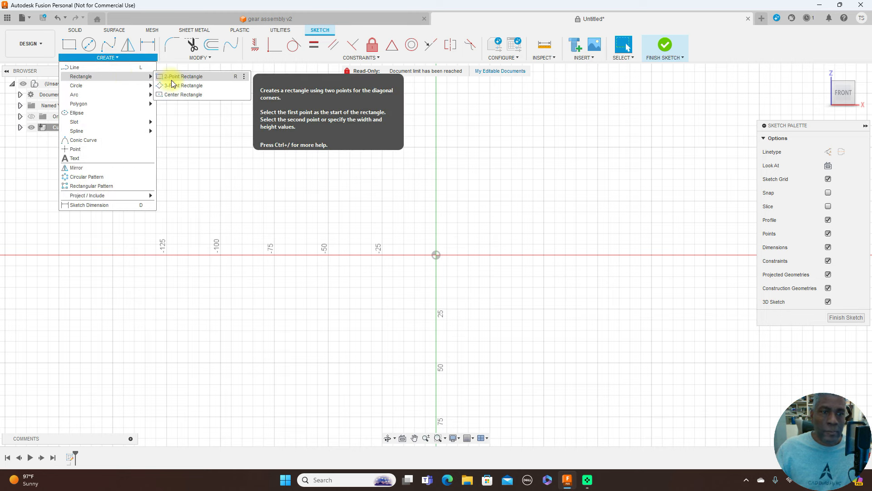
left_click(179, 94)
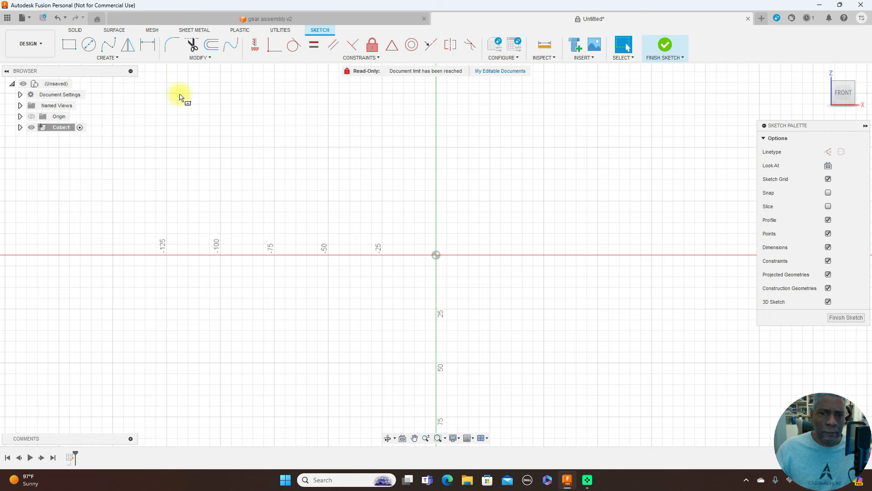
left_click(437, 255)
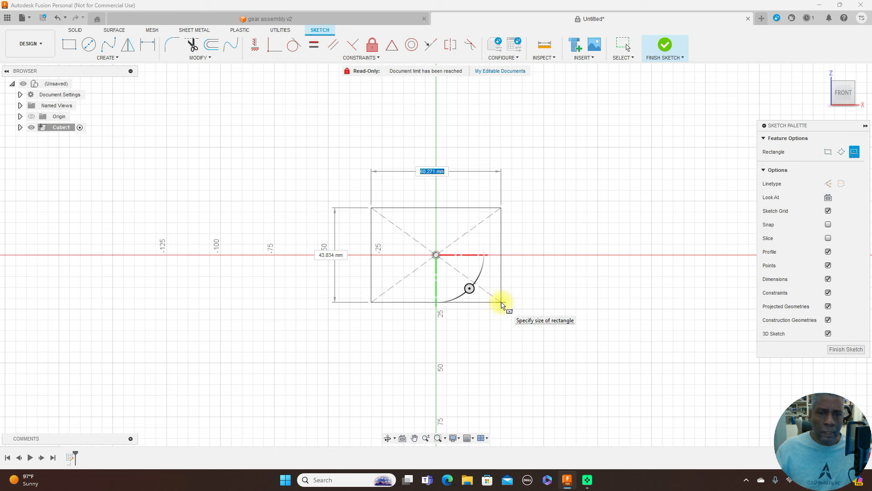
type("40")
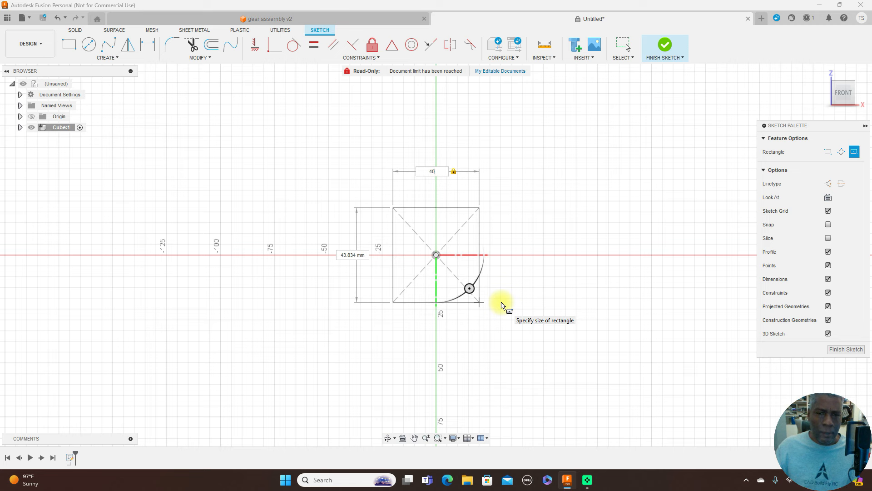
key("Tab")
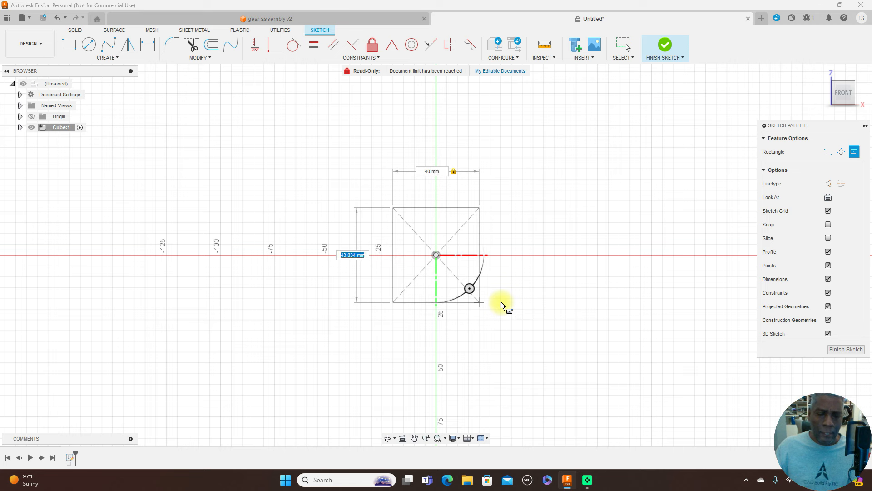
type("40")
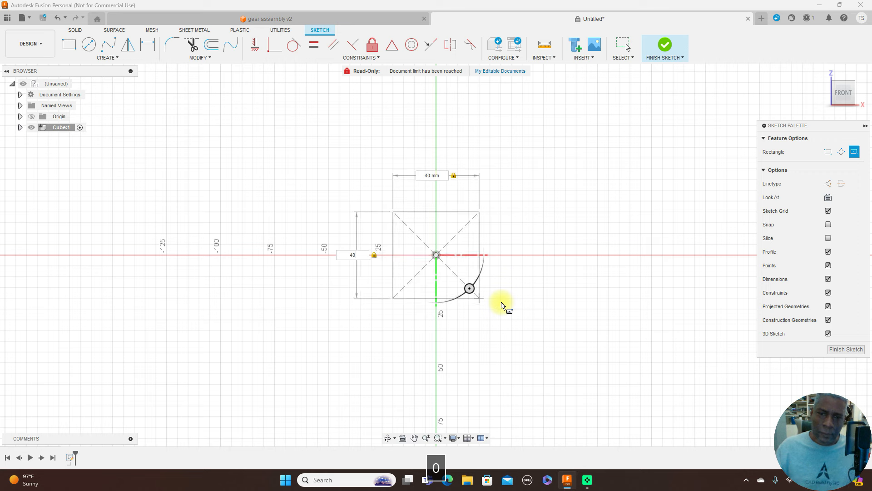
key("Return")
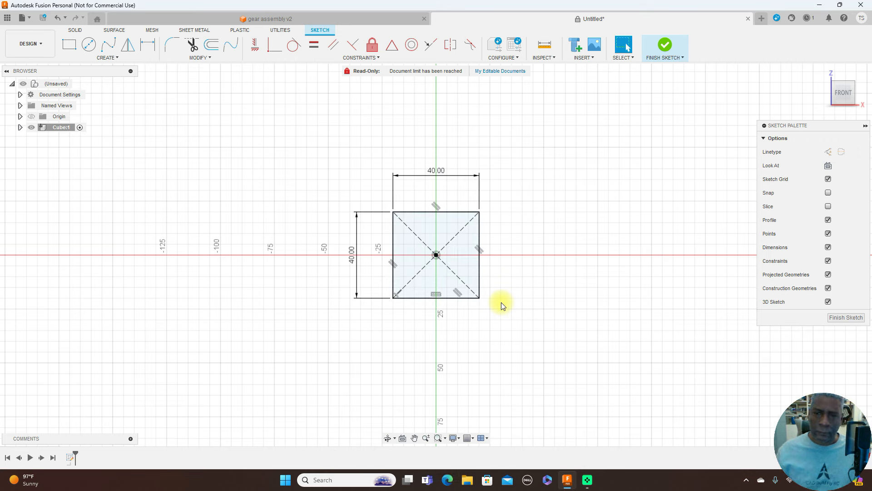
Add an 8 mm diameter circle at the center of the square and finish the sketch.
left_click(89, 45)
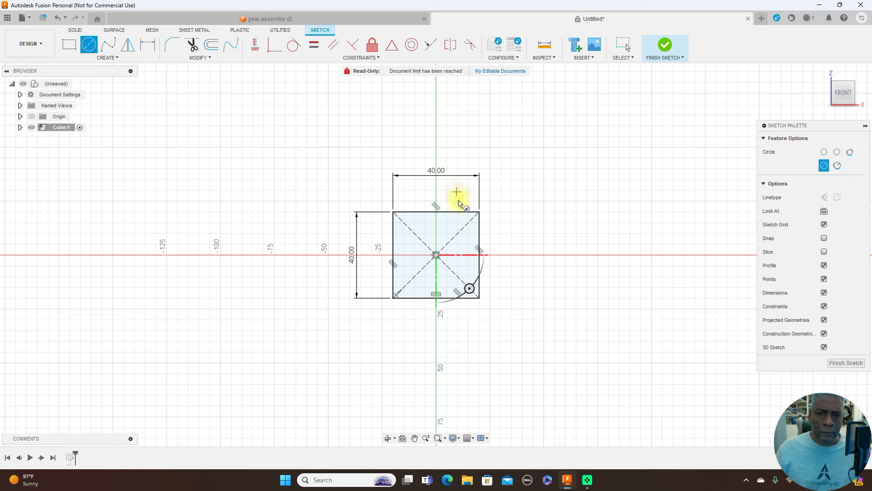
left_click(440, 258)
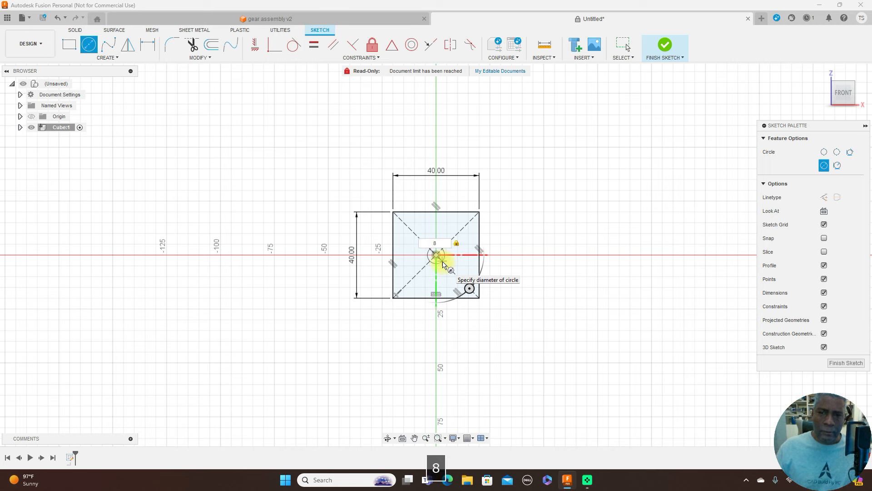
type("8")
key("Return")
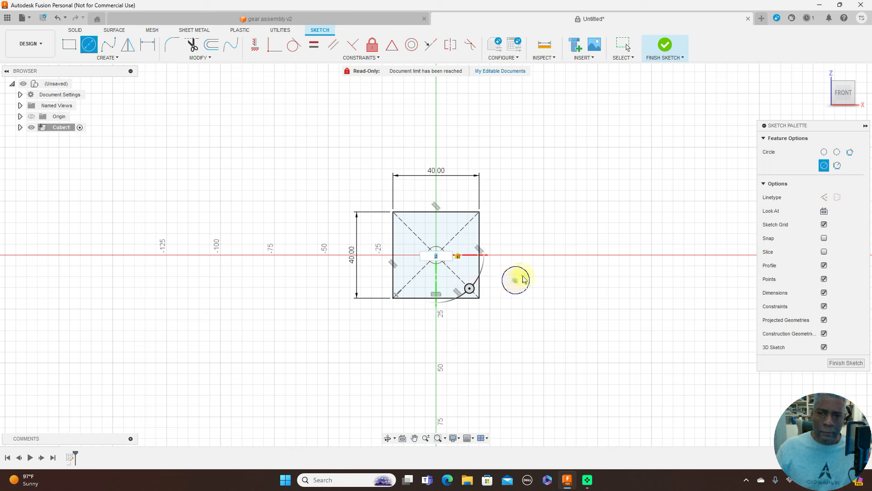
right_click(522, 279)
left_click(542, 279)
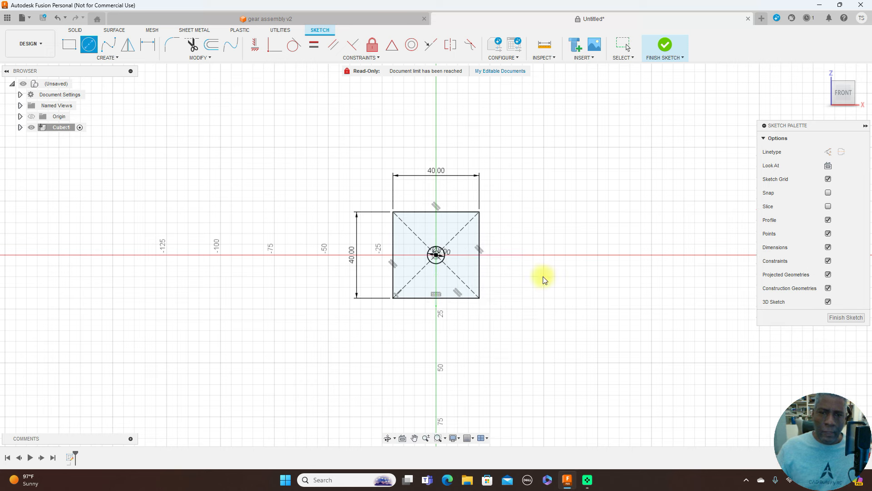
left_click(847, 316)
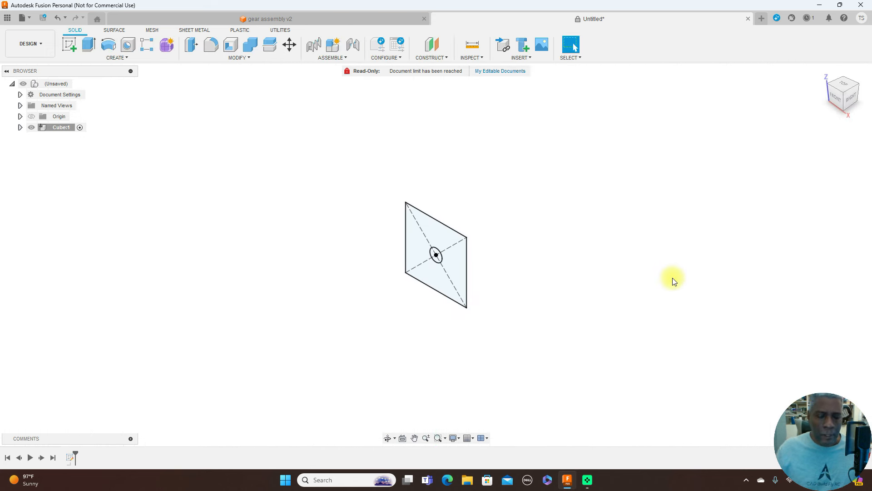
Extrude the square profile around the circle symmetrically by 15 mm per side as a new body.
key("e")
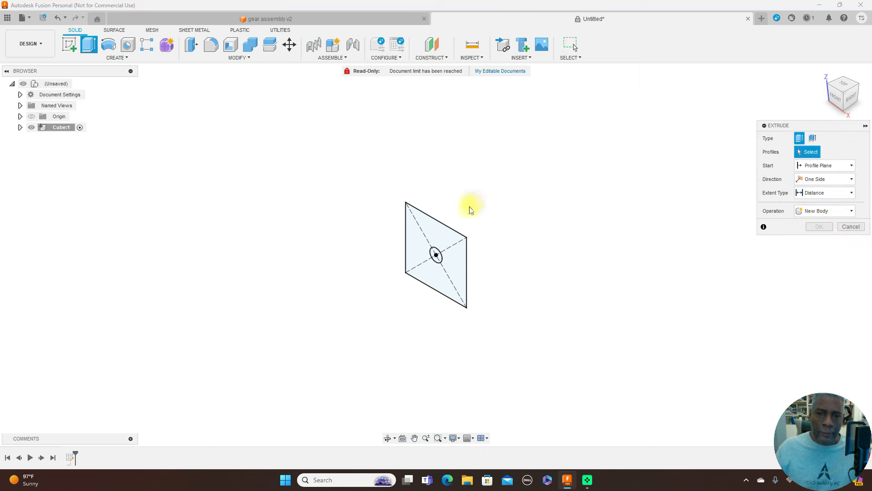
left_click(445, 232)
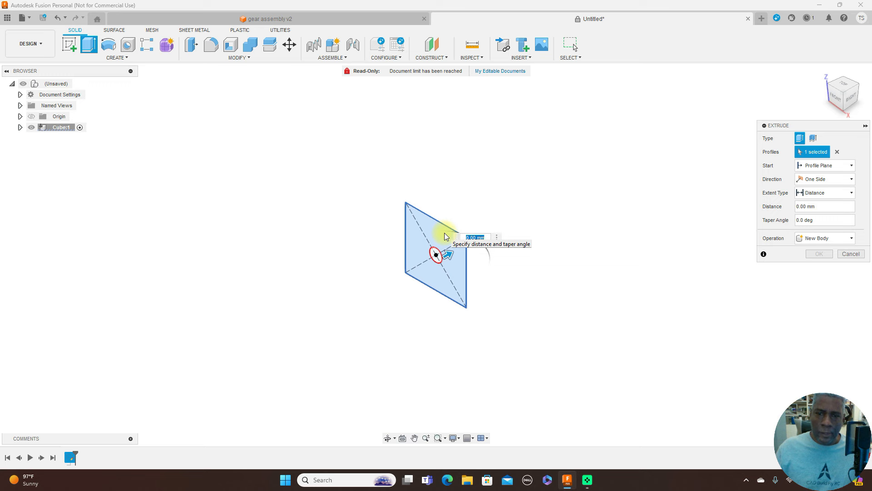
left_click(846, 182)
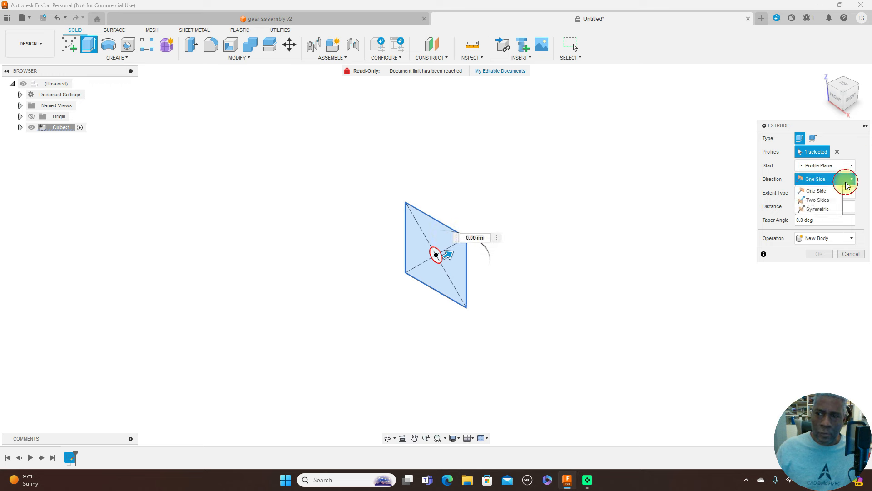
left_click(825, 209)
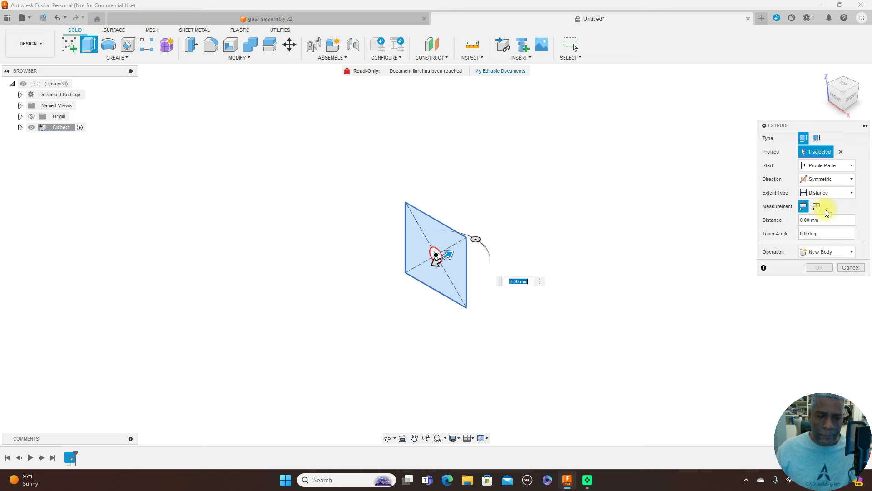
type("15")
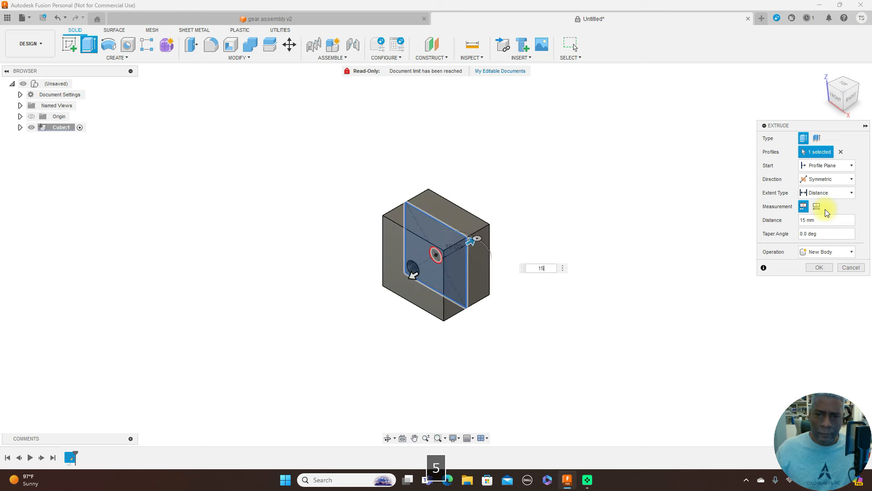
left_click(820, 268)
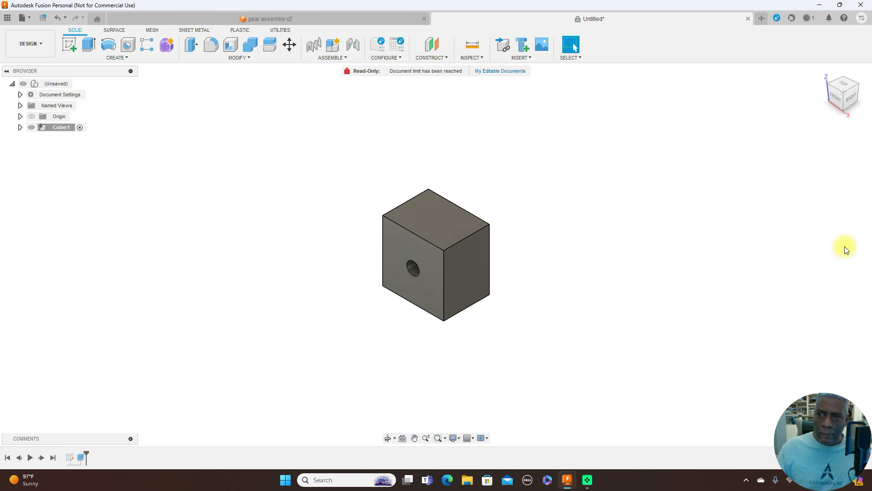
Activate the top-level assembly, then create and activate a standard internal component named Shaft.
left_click(834, 97)
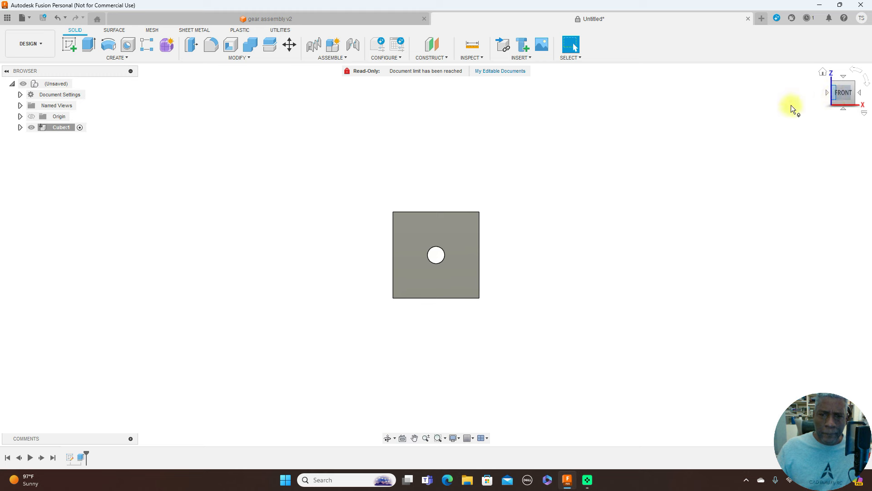
middle_click_drag(653, 253, 655, 214)
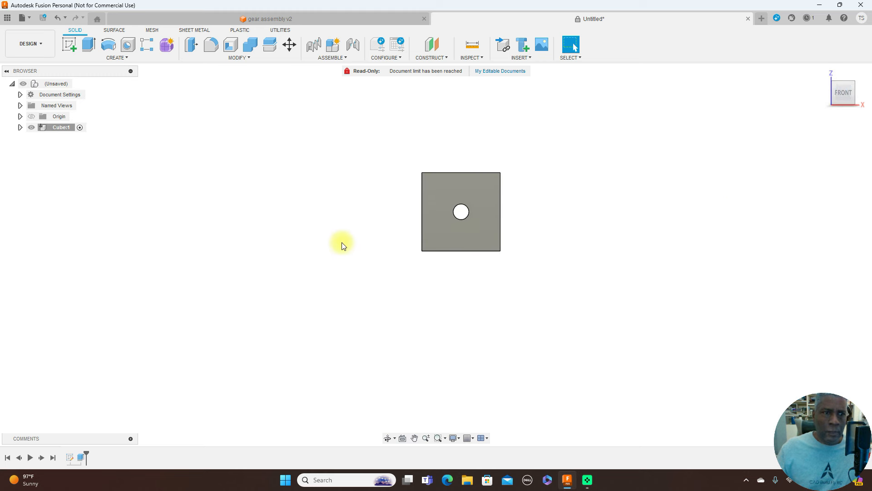
left_click(77, 85)
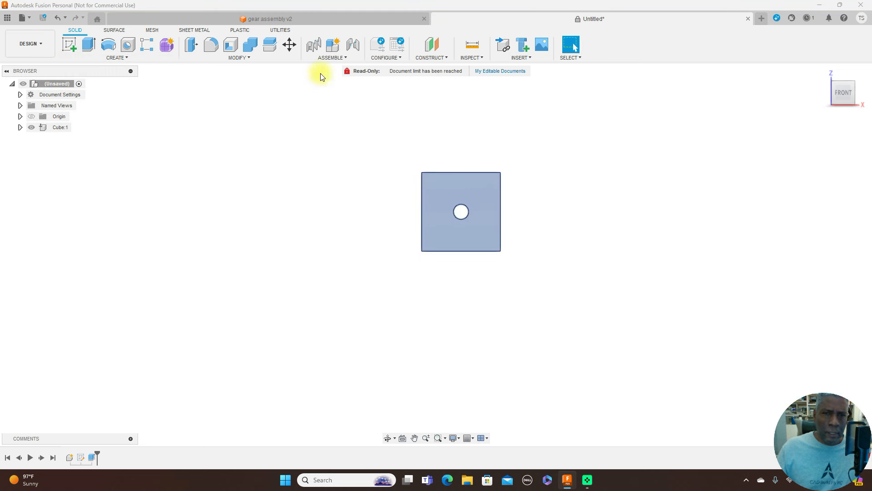
left_click(346, 59)
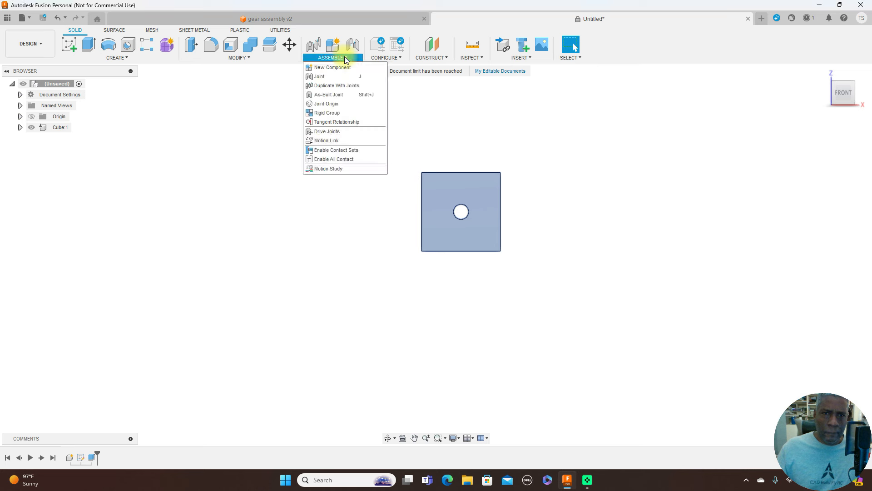
left_click(344, 69)
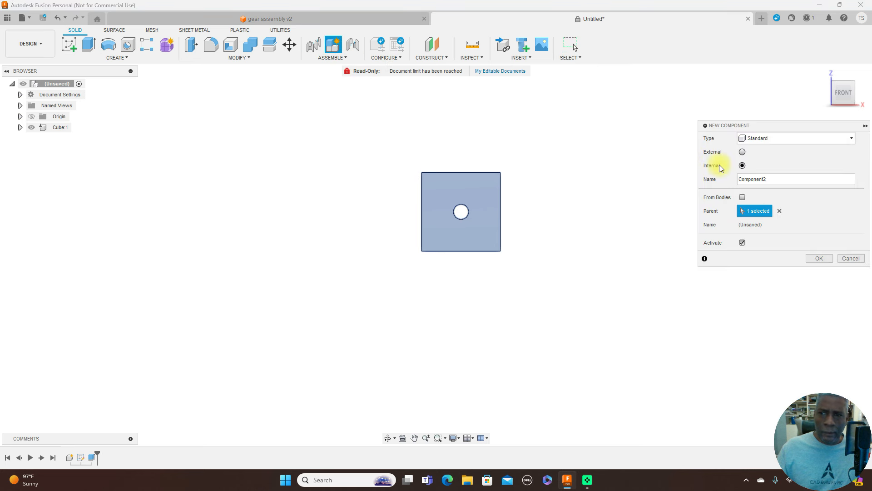
key("BackSpace")
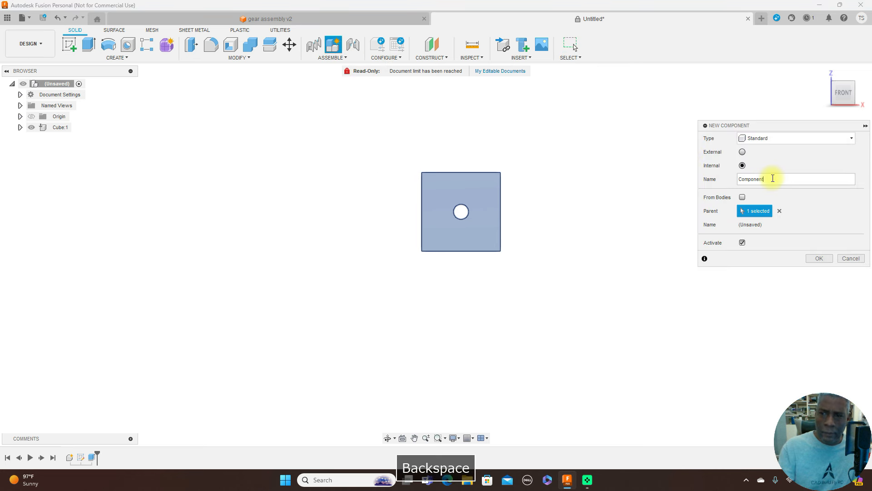
key("BackSpace")
type("Shaft")
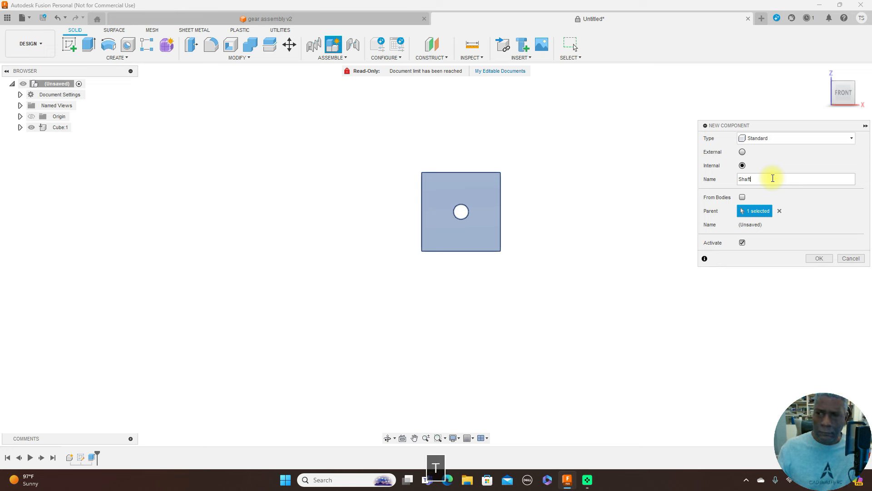
left_click(822, 259)
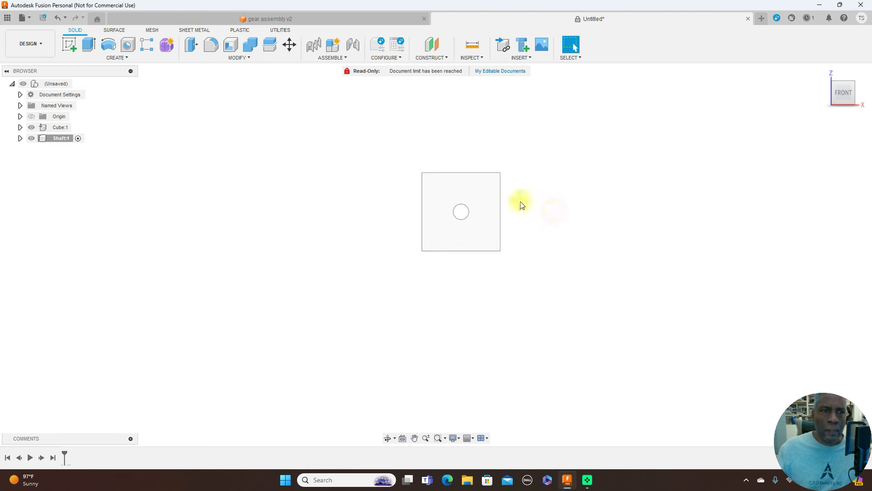
Start a sketch on the front plane in the Shaft component.
left_click(70, 47)
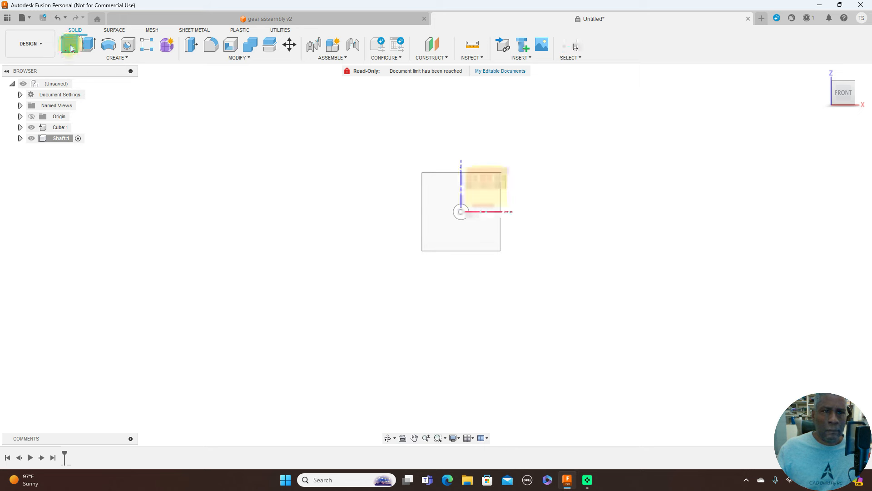
left_click(507, 169)
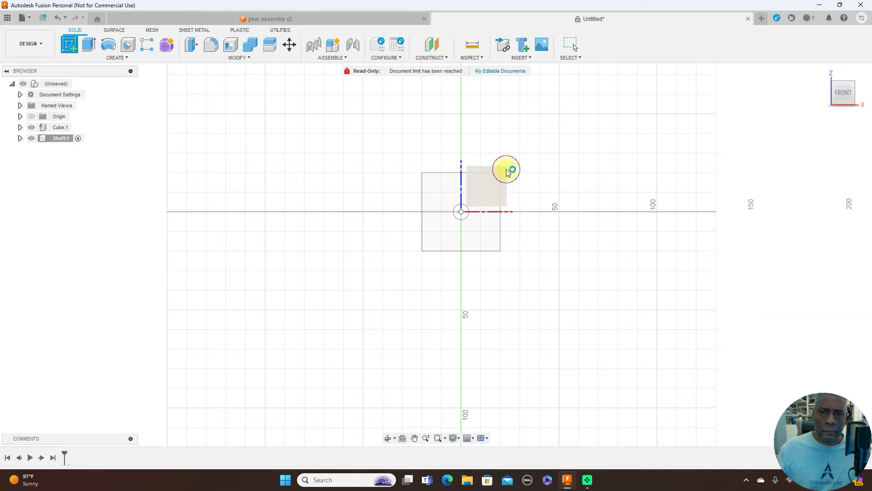
scroll(530, 173, "up", 1)
scroll(585, 269, "down", 1)
middle_click_drag(585, 269, 586, 186)
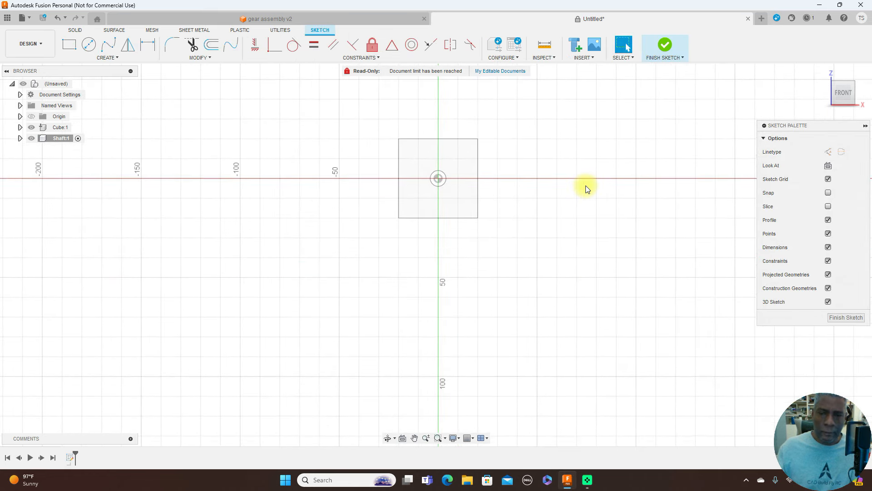
Try to draw a 120 mm vertical line straight down from the origin.
key("l")
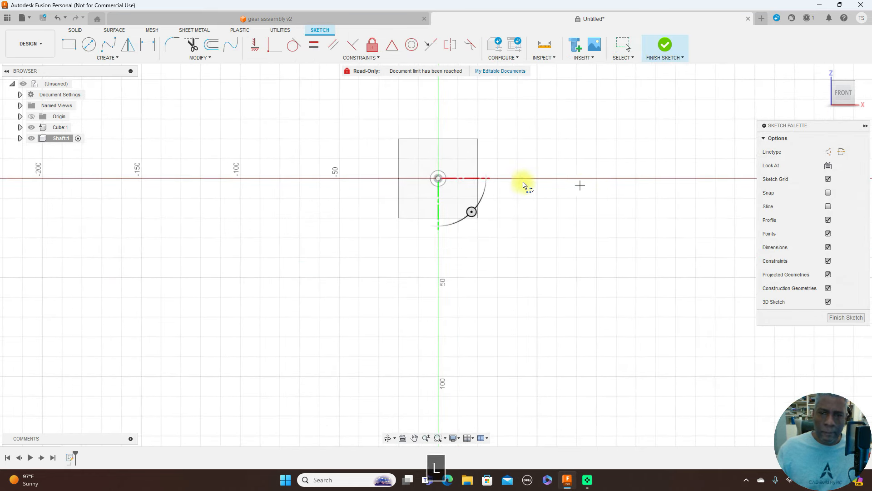
left_click(439, 179)
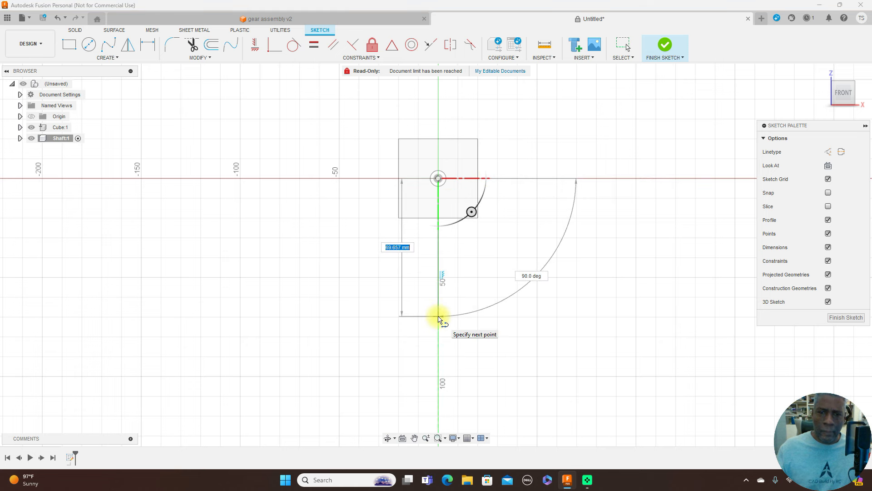
type("120")
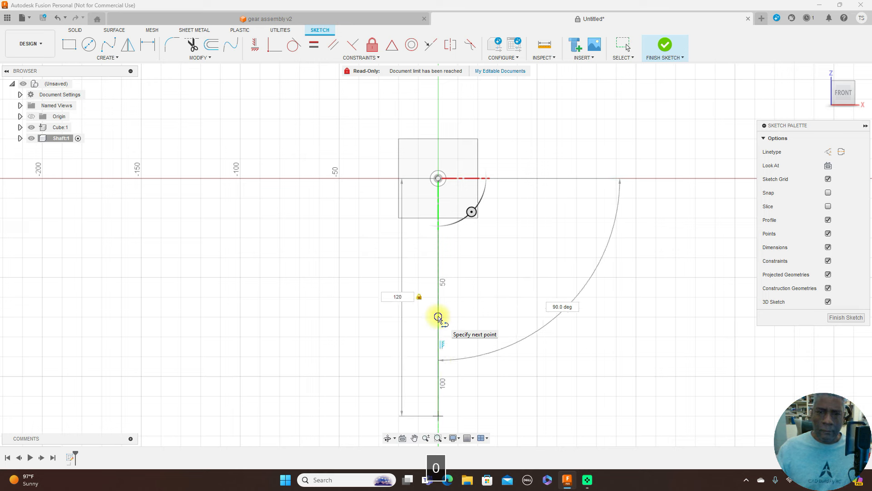
right_click(438, 316)
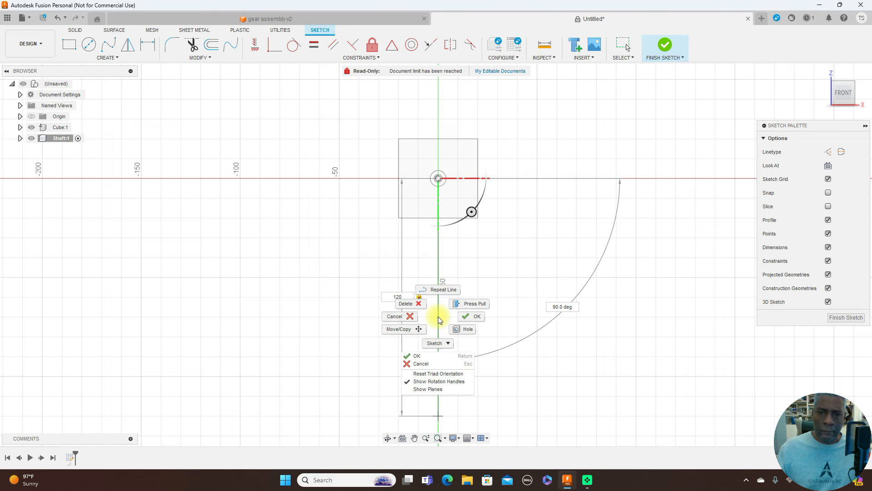
left_click(480, 319)
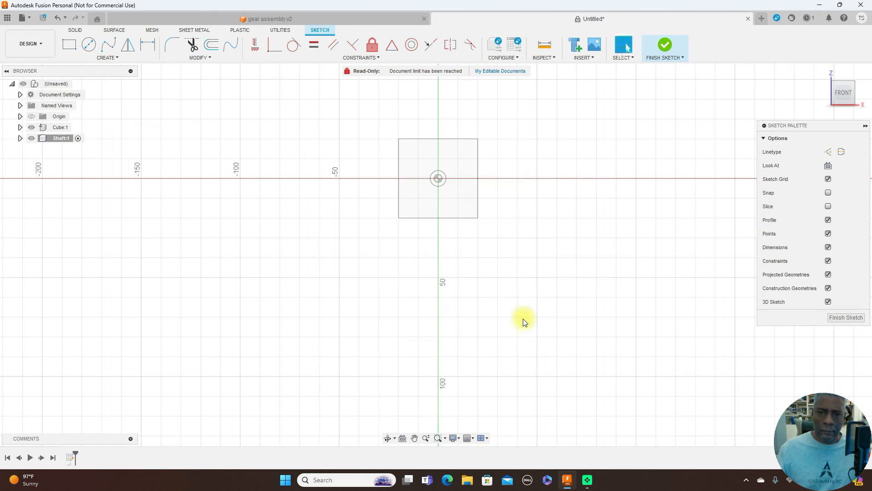
Draw a 120 mm vertical line straight down from the center of the cube's hole and finish the sketch.
scroll(457, 331, "down", 2)
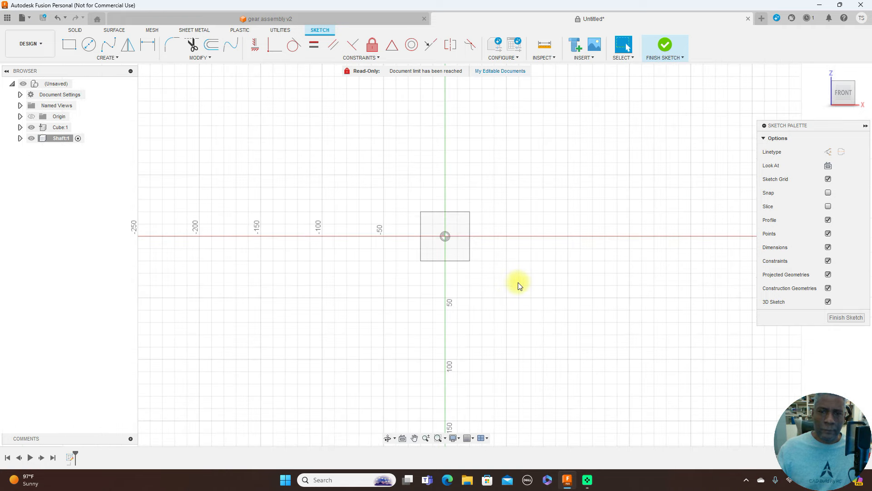
scroll(517, 283, "up", 1)
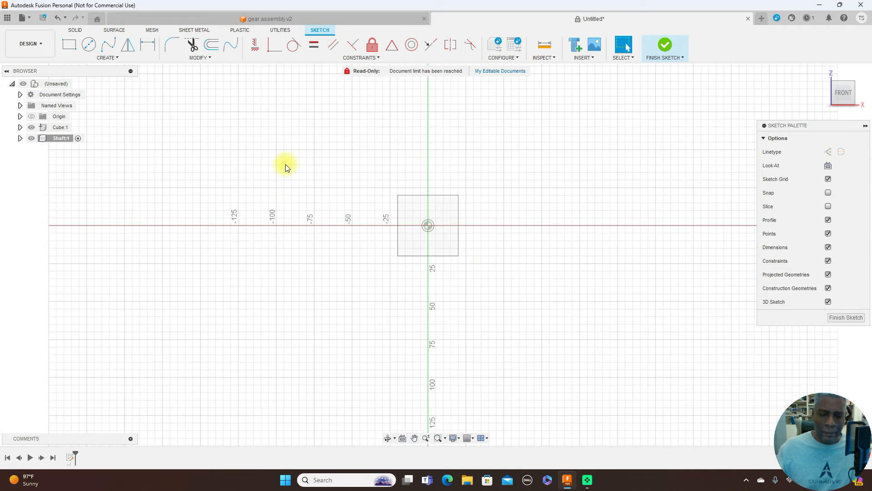
key("l")
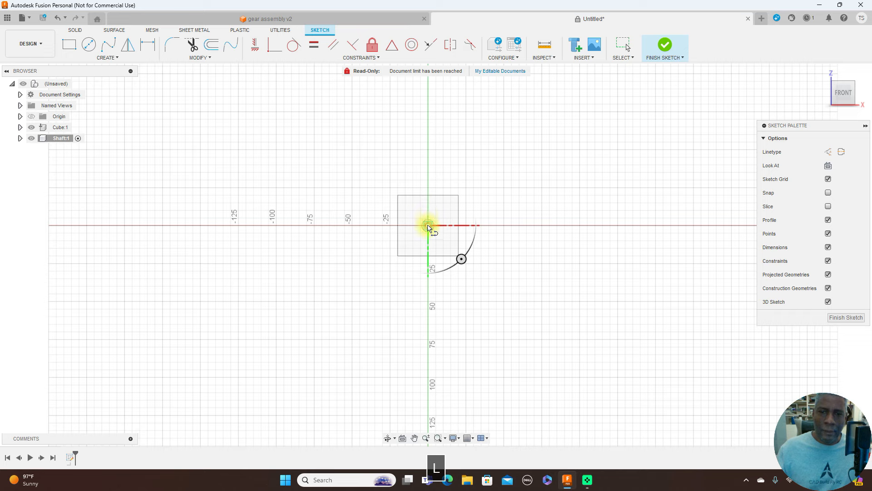
left_click(429, 226)
scroll(436, 337, "down", 1)
middle_click_drag(437, 336, 446, 223)
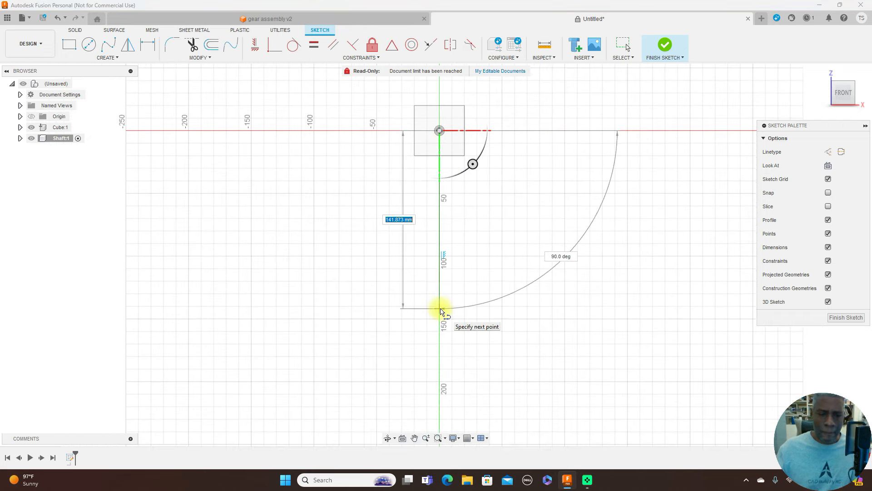
type("12")
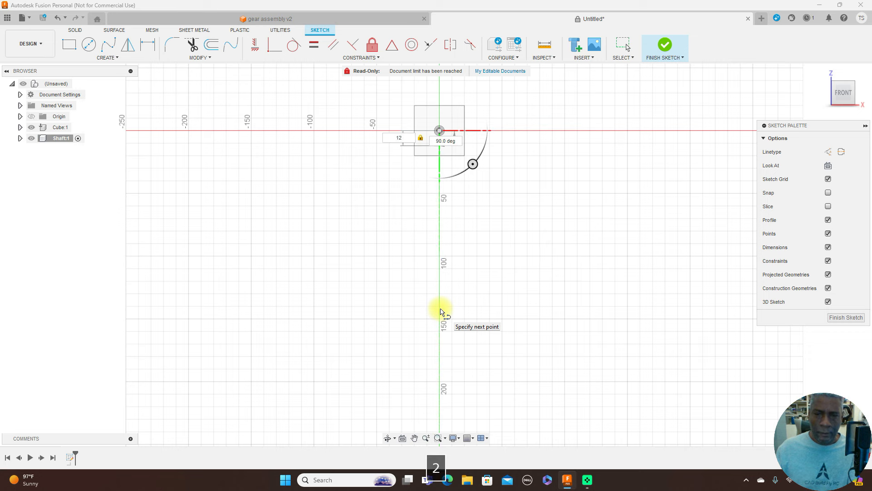
type("0")
key("Return")
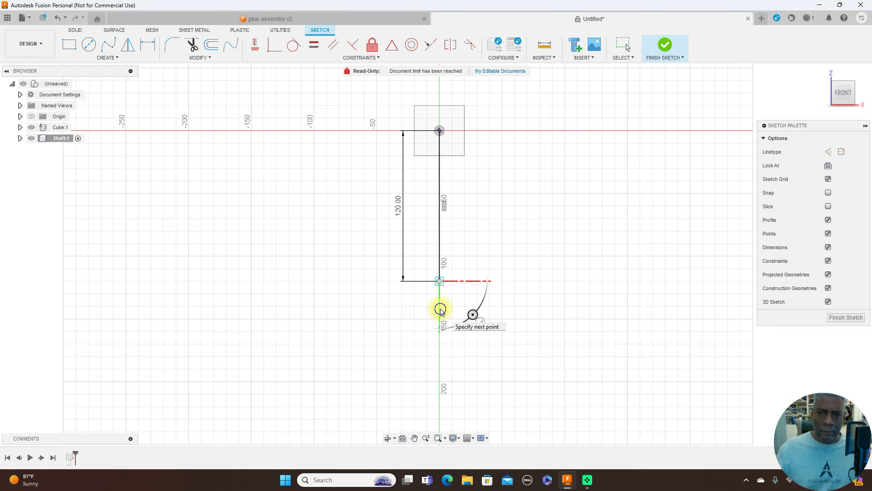
right_click(441, 309)
left_click(473, 309)
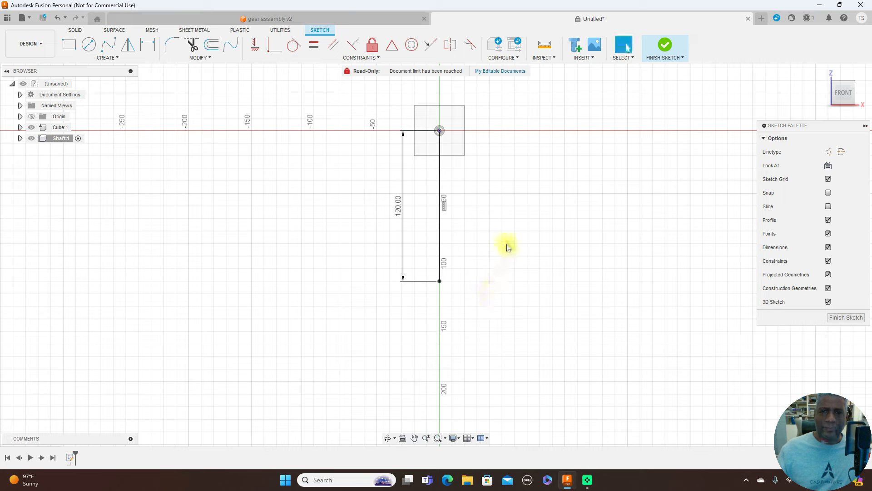
scroll(508, 247, "up", 1)
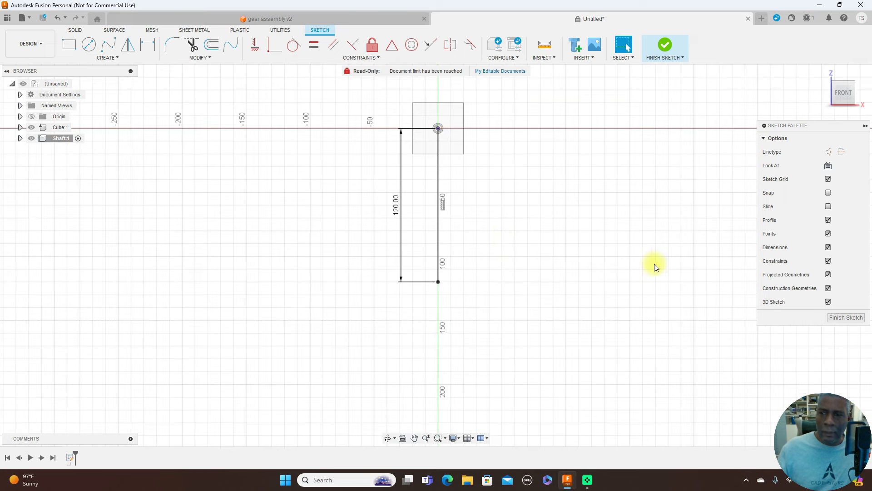
left_click(845, 318)
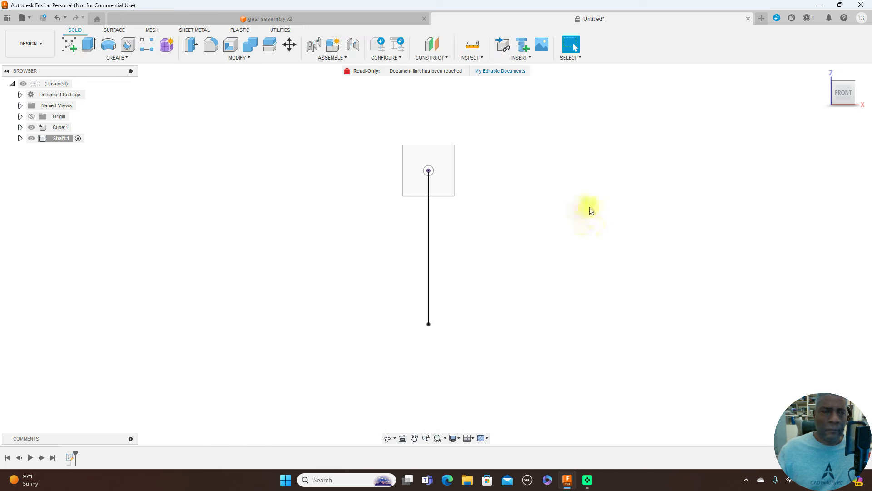
Create a solid pipe with a 10 mm circular section along the vertical line as a new body.
left_click(131, 59)
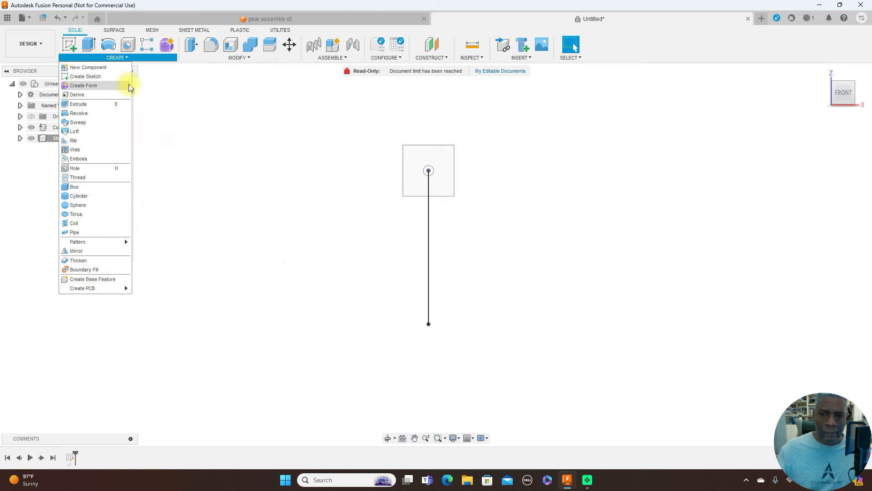
left_click(92, 230)
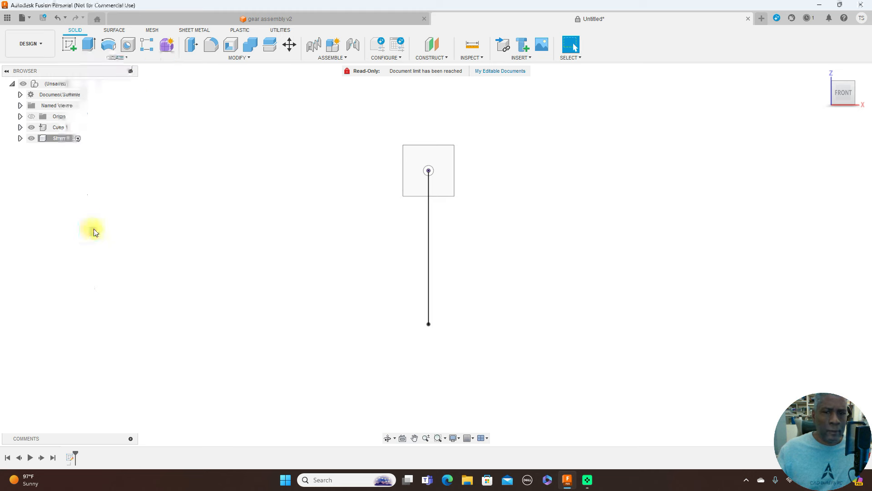
left_click(427, 229)
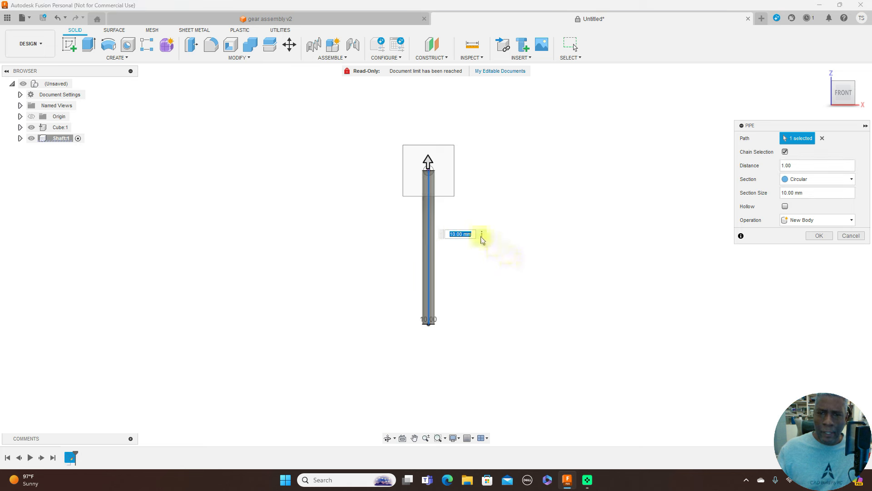
left_click(819, 236)
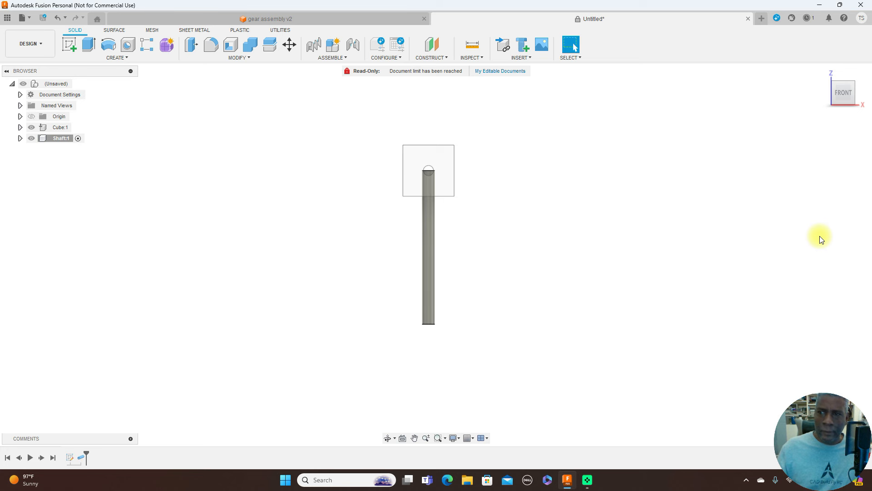
Activate the top-level assembly and create a new internal standard component named Axle under it.
scroll(692, 268, "up", 1)
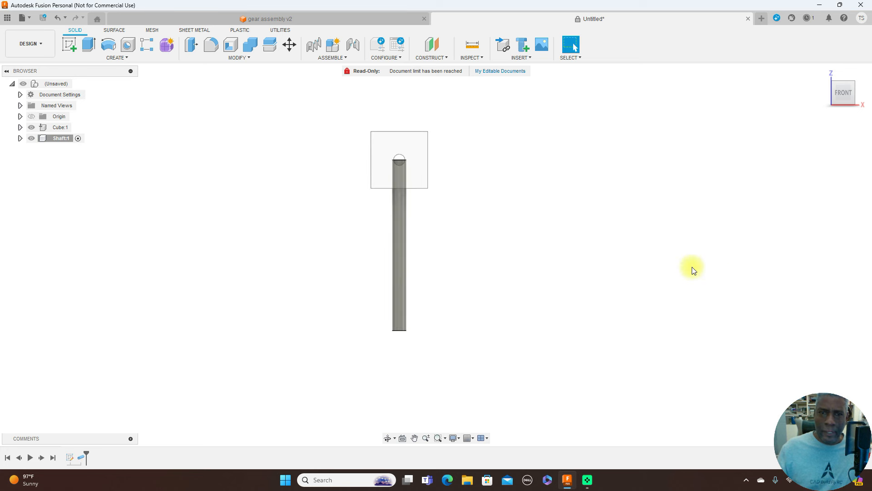
scroll(692, 269, "down", 2)
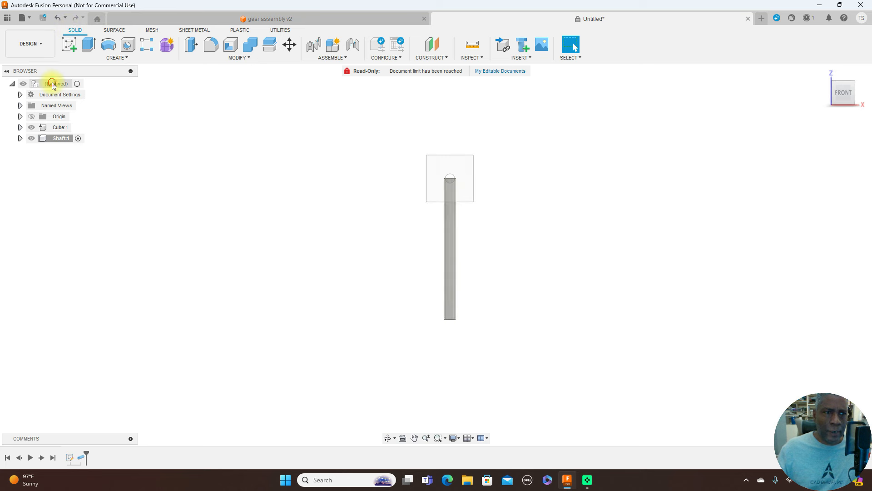
left_click(79, 85)
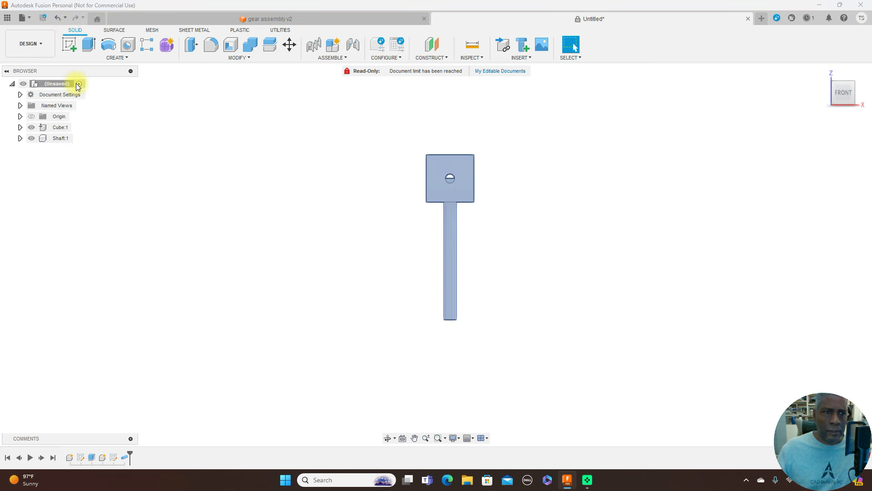
left_click(333, 57)
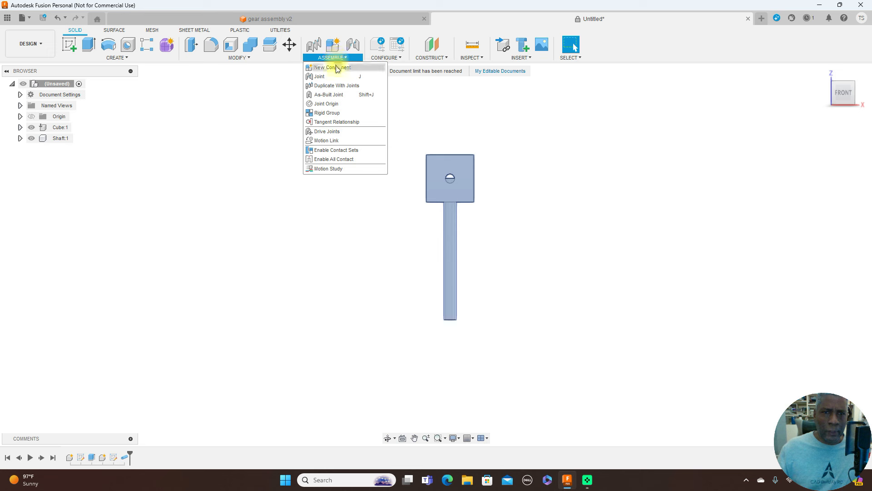
left_click(335, 68)
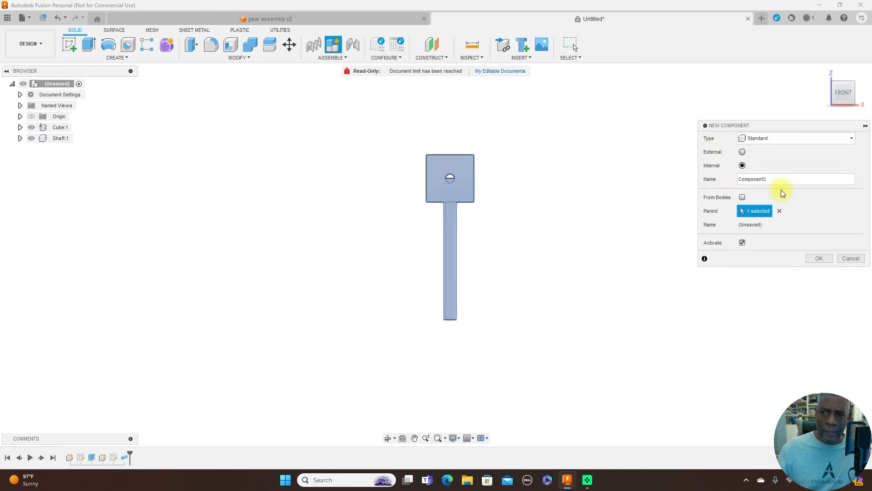
left_click(780, 180)
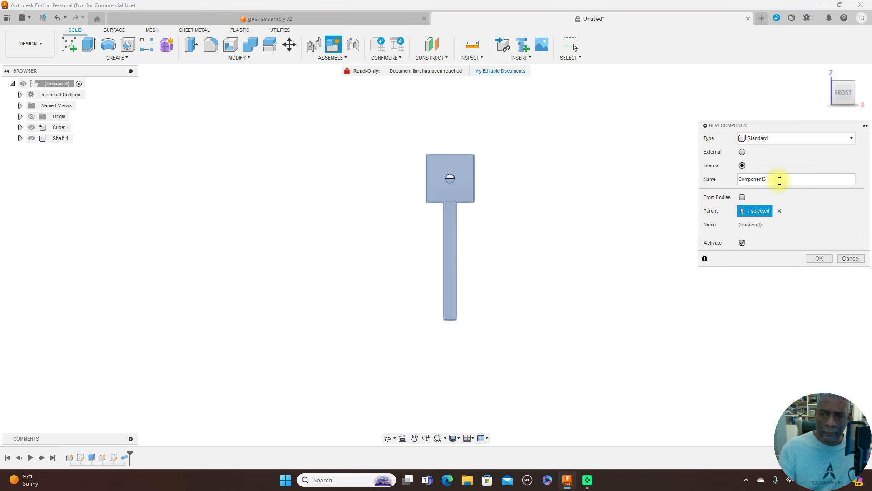
key("BackSpace")
type("axle")
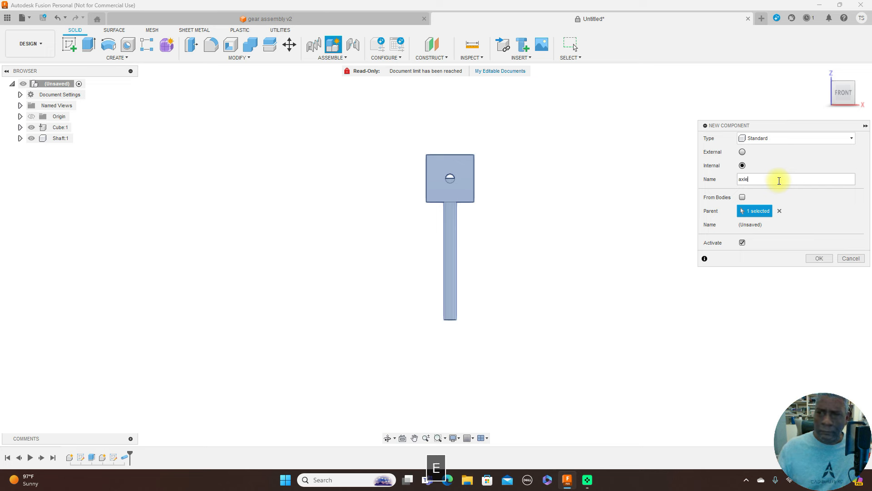
key("BackSpace")
key("BackSpace")
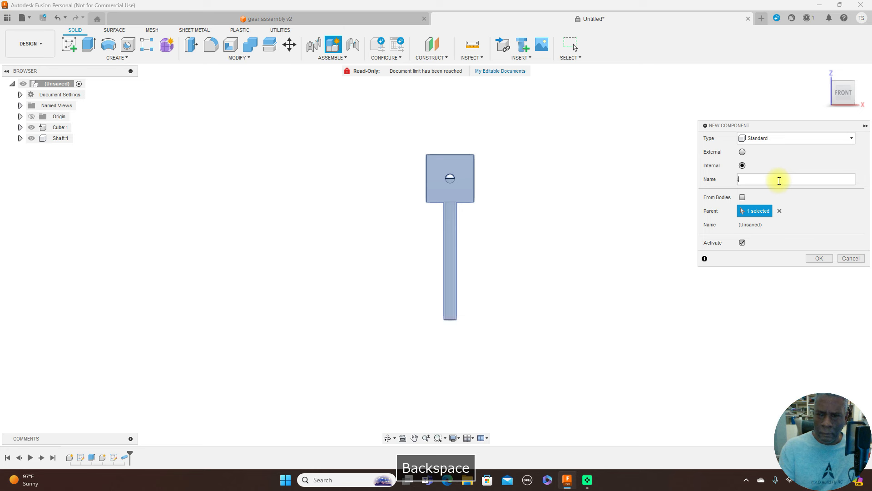
type("Axle")
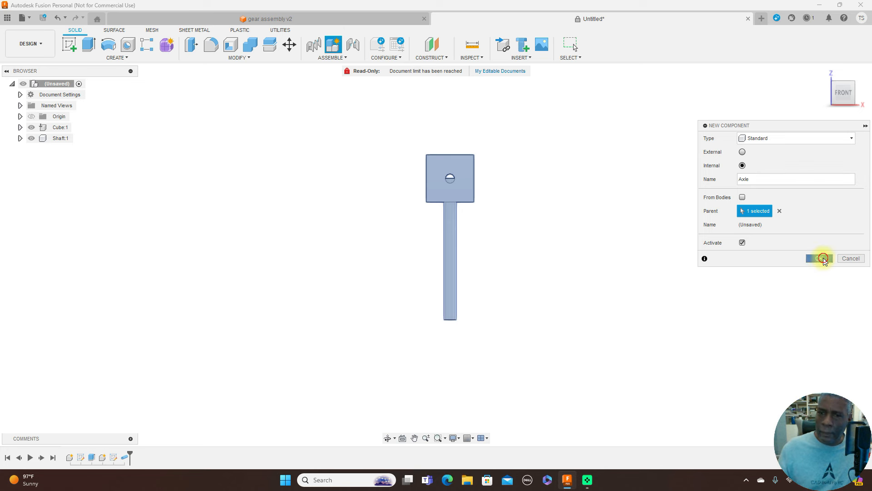
left_click(823, 259)
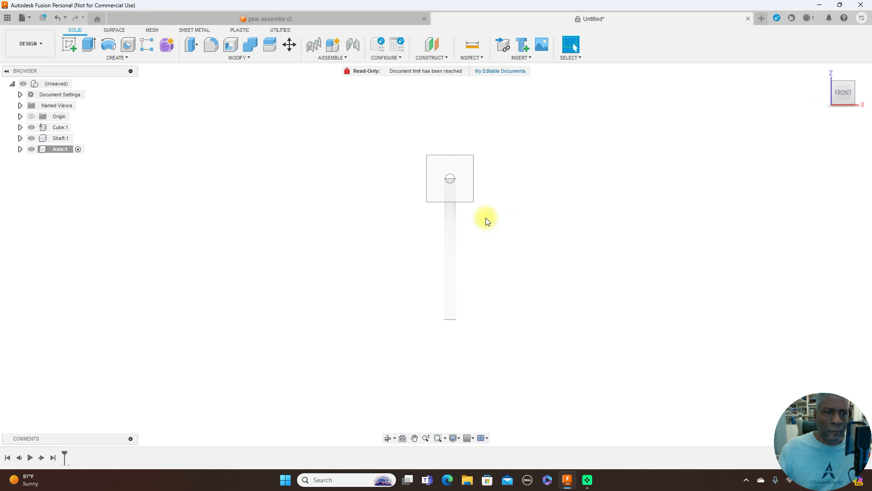
Show the Shaft component's Sketch1 so its vertical center line can be referenced.
left_click(20, 138)
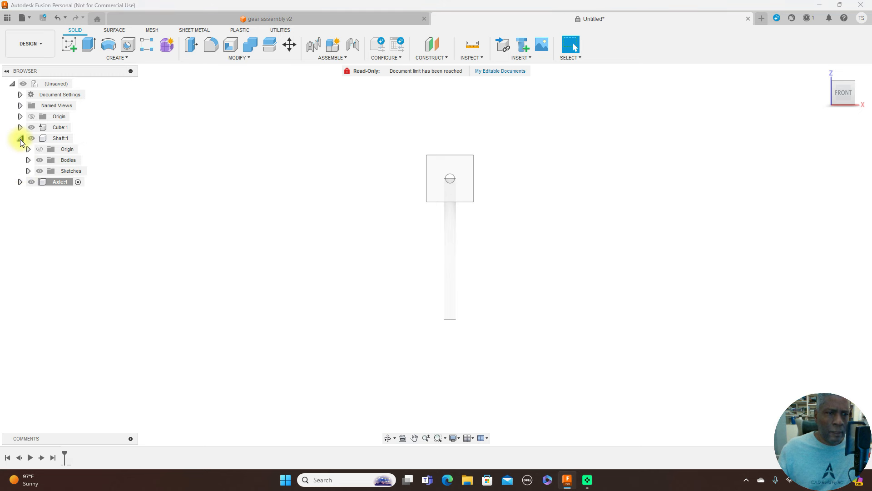
left_click(29, 171)
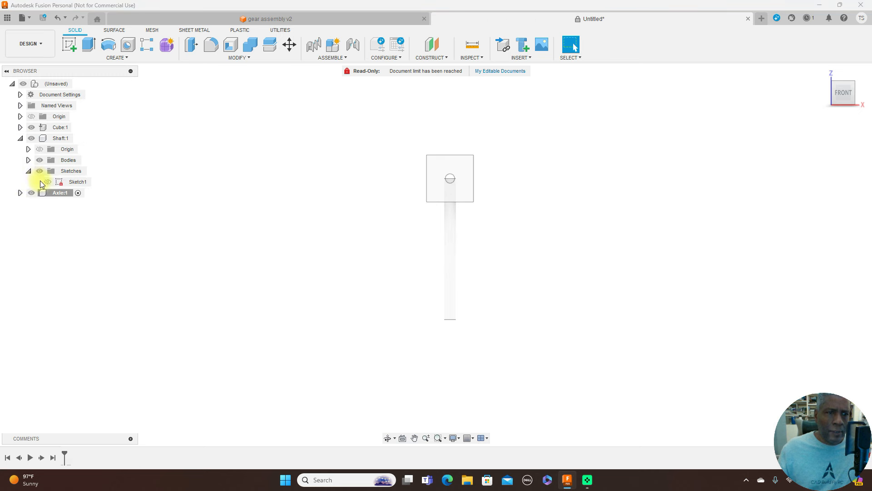
left_click(46, 182)
left_click(48, 182)
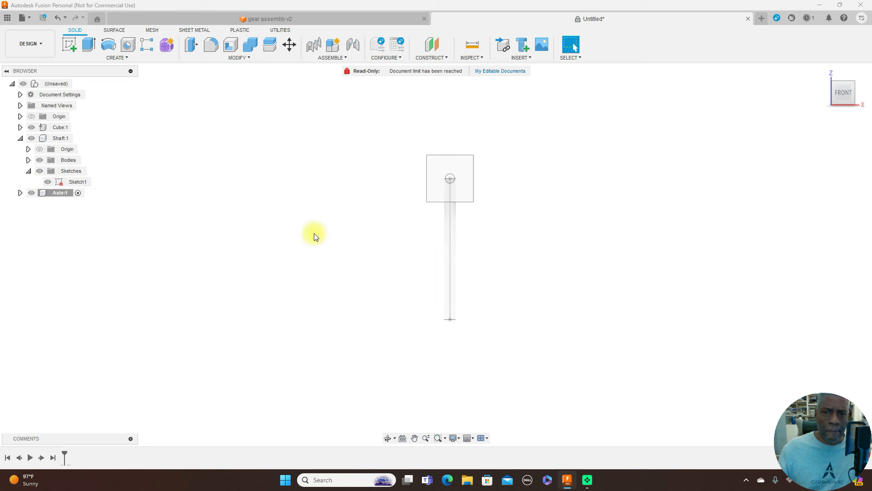
Start a sketch on the front plane in the Axle component.
left_click(69, 44)
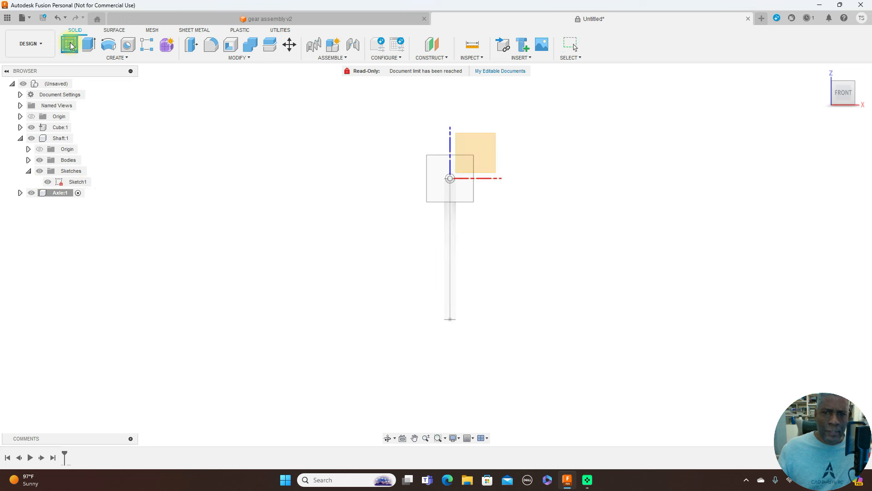
left_click(490, 151)
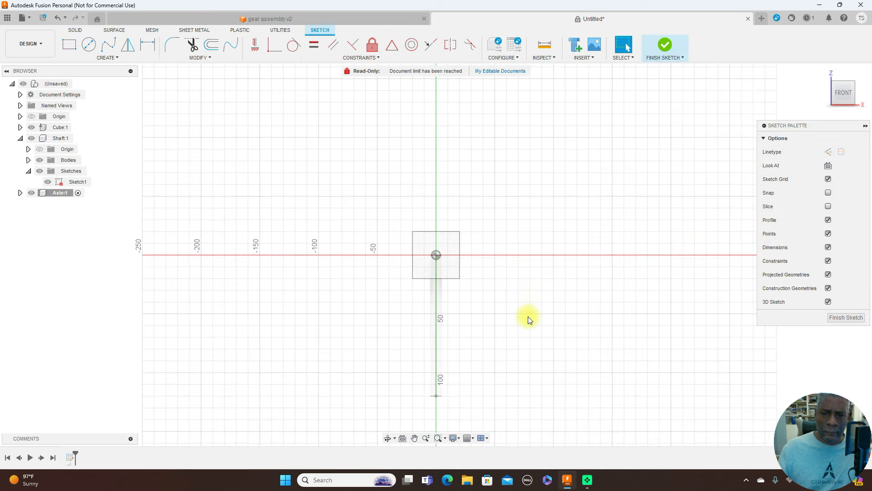
middle_click_drag(534, 298, 552, 244)
scroll(552, 246, "up", 2)
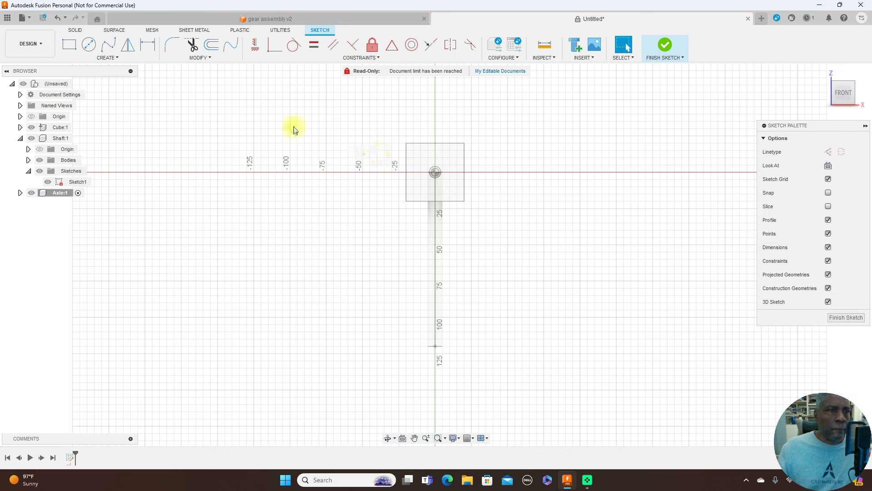
Draw a 5 mm diameter circle centered on the shaft's vertical line, slightly above its lower end.
left_click(91, 48)
left_click(434, 172)
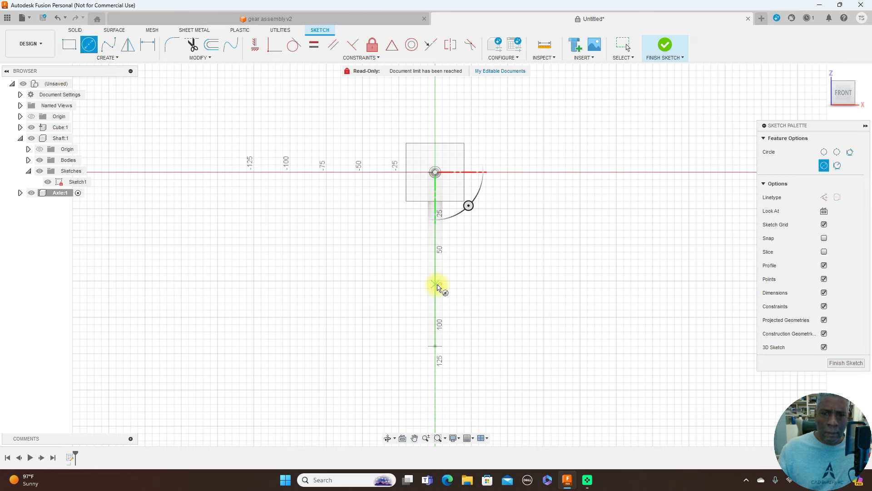
scroll(438, 285, "up", 2)
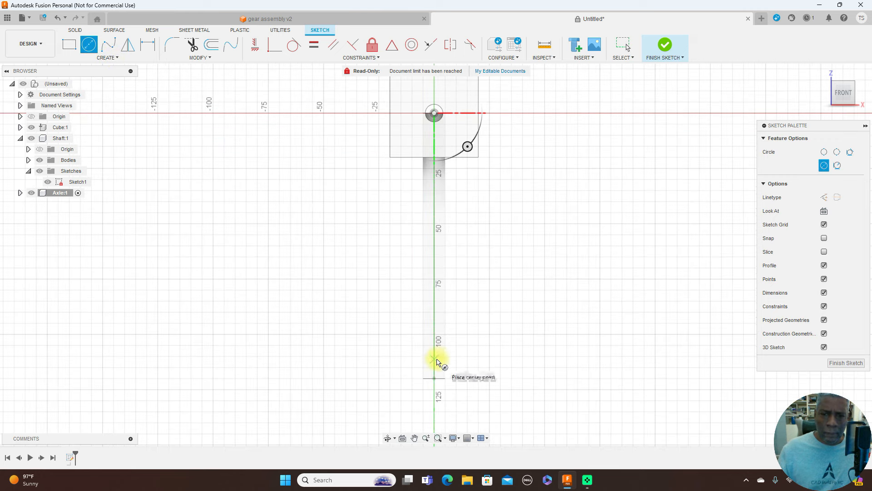
left_click(437, 360)
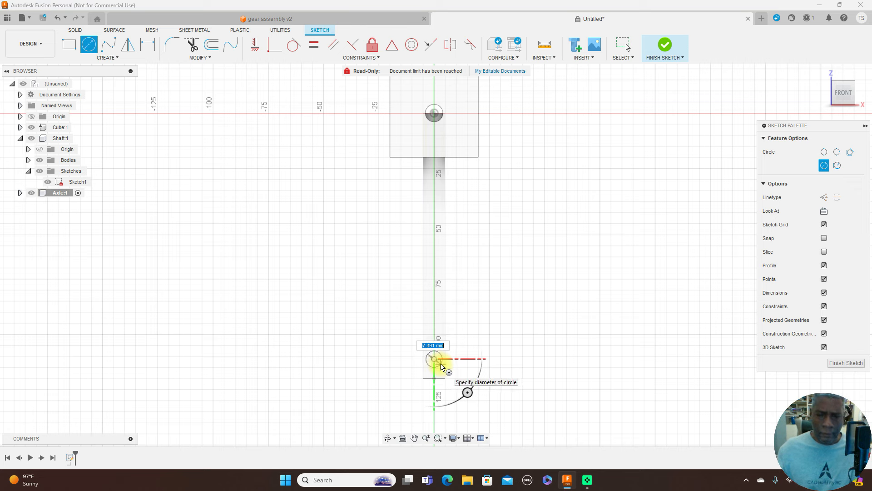
type("5")
right_click(441, 366)
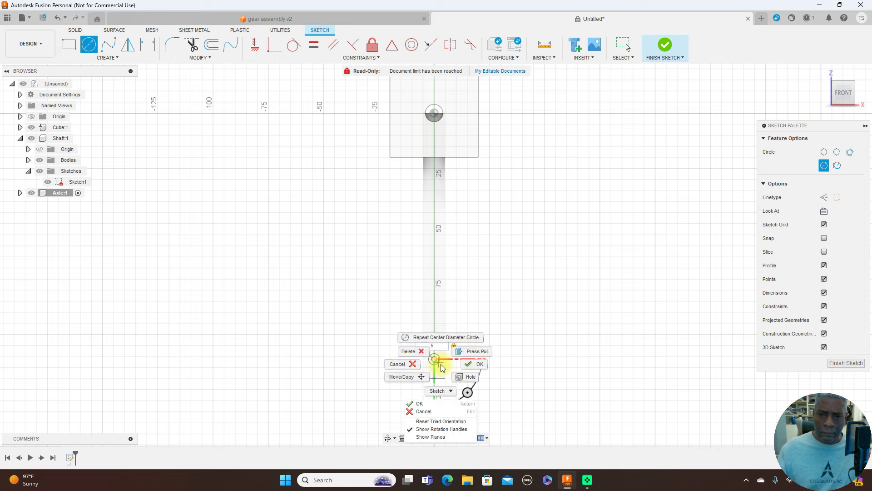
left_click(475, 364)
scroll(516, 364, "up", 2)
middle_click_drag(516, 364, 550, 289)
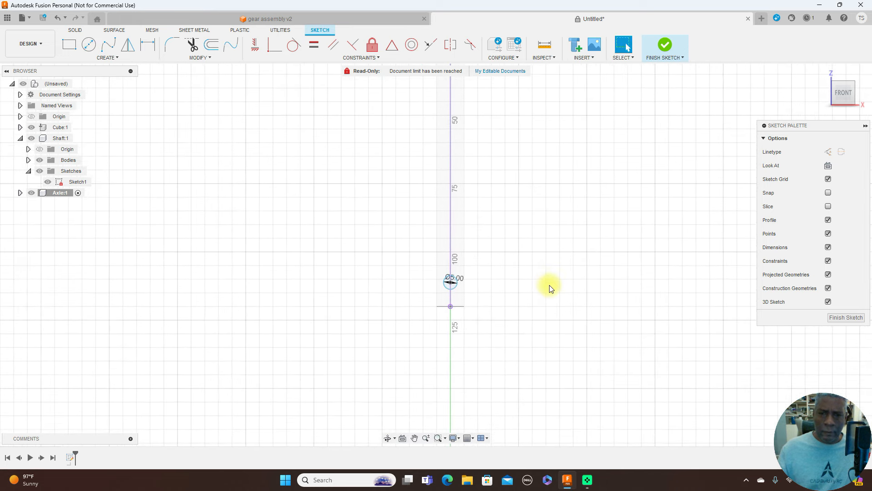
Dimension the circle's center 9 mm above the lower endpoint of the shaft line and finish the sketch.
left_click(149, 45)
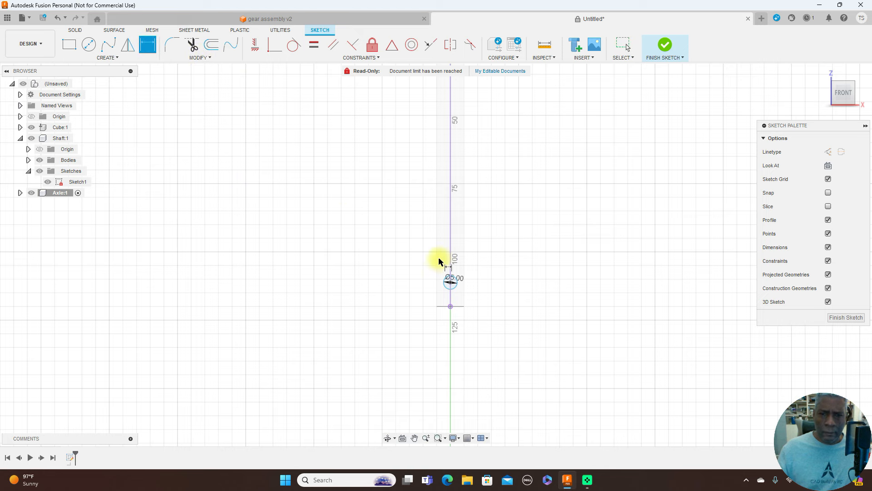
scroll(451, 284, "up", 3)
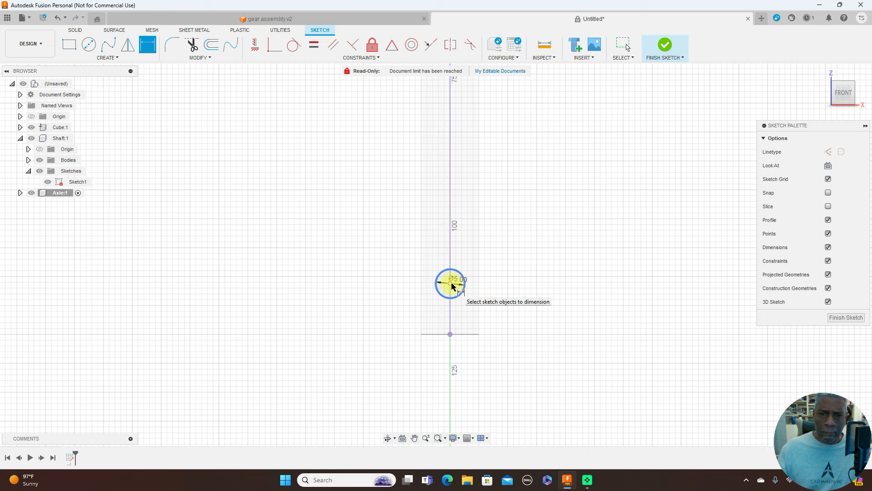
left_click(451, 285)
left_click(450, 336)
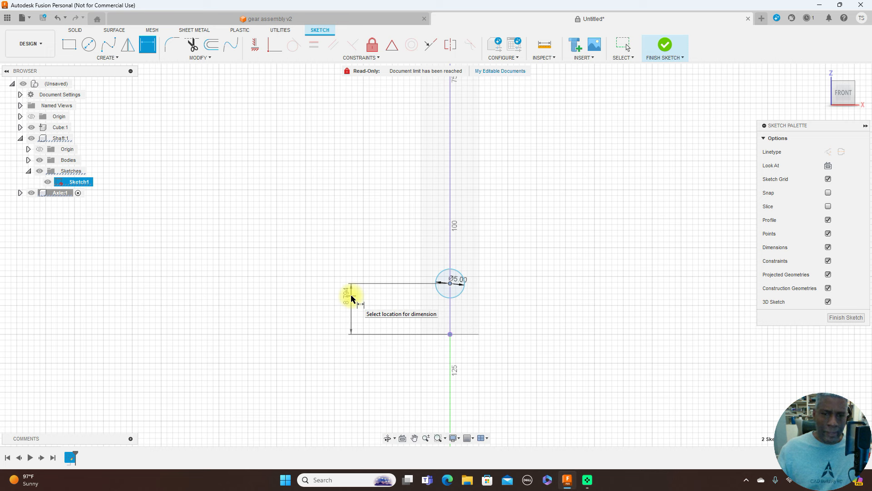
left_click(352, 296)
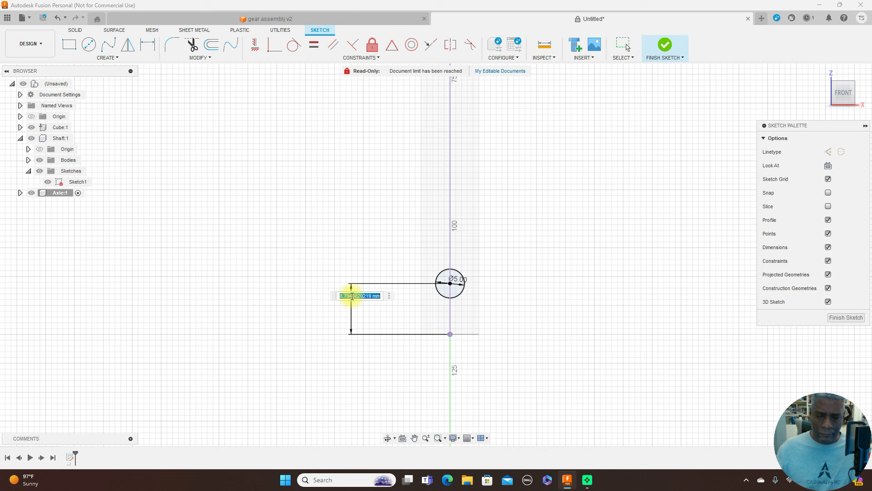
type("9")
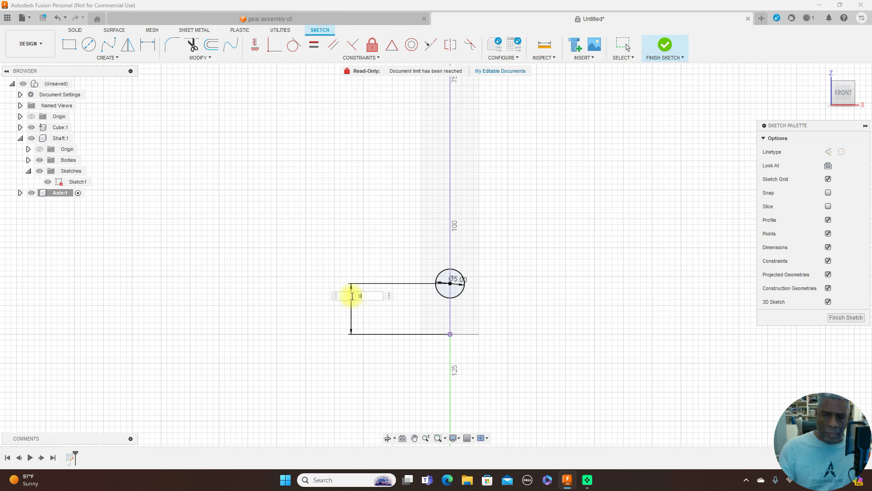
key("Return")
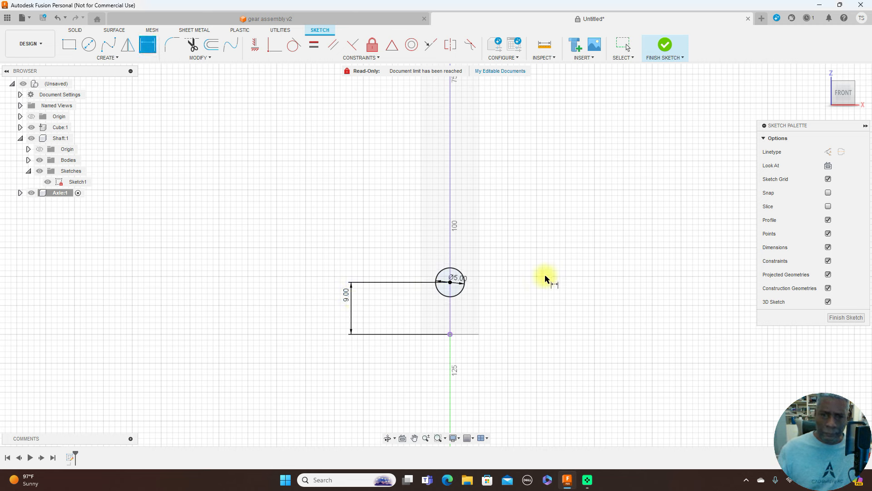
right_click(550, 257)
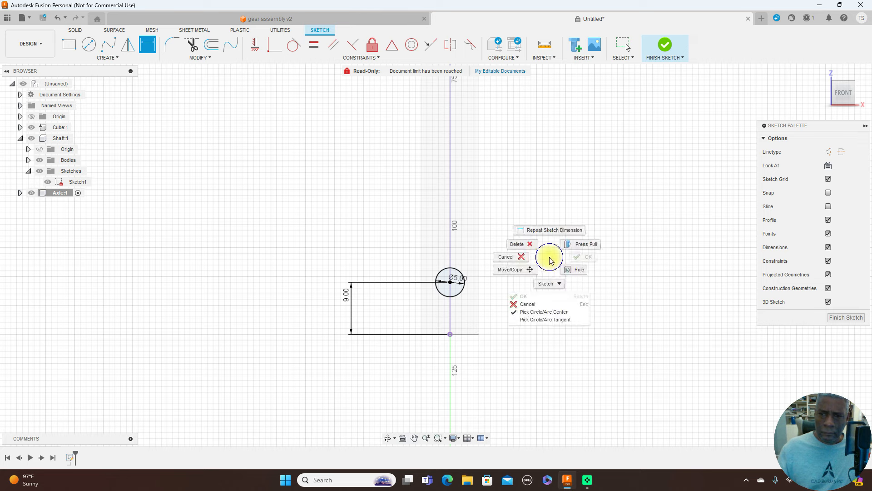
left_click(511, 257)
scroll(620, 267, "down", 3)
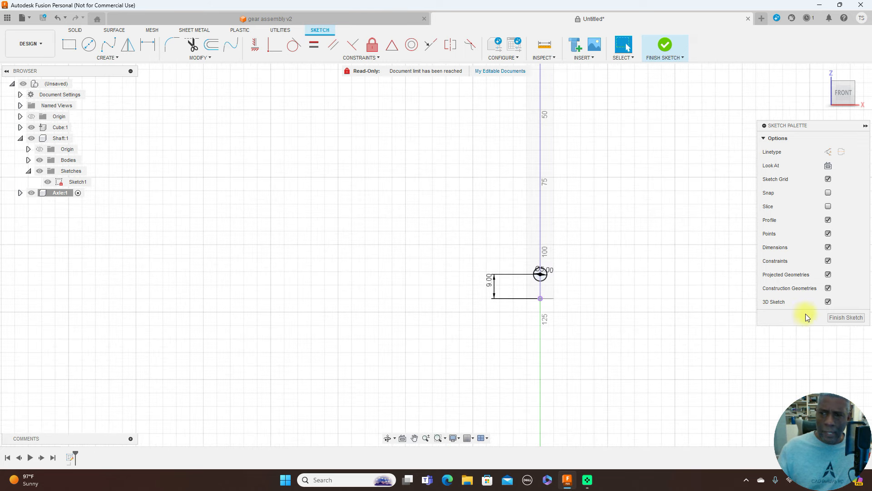
left_click(839, 318)
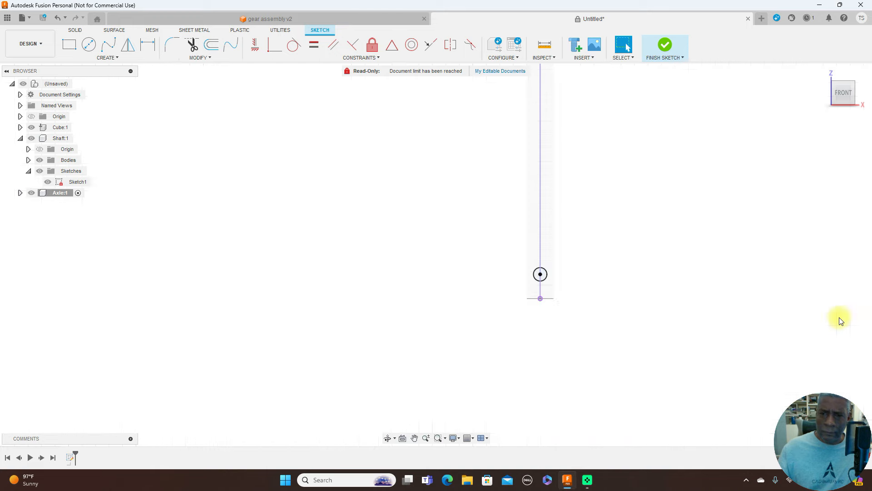
Extrude both halves of the axle circle 30 mm out from the shaft's front side as a new body.
left_click(834, 103)
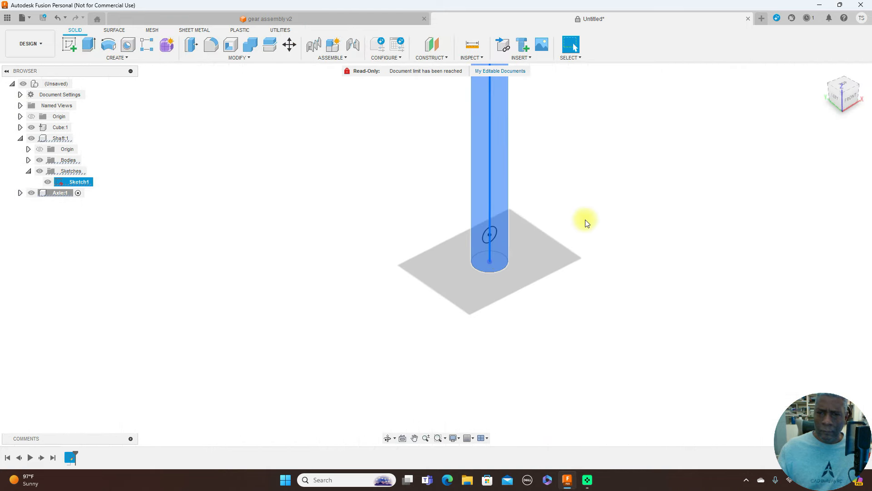
left_click(616, 207)
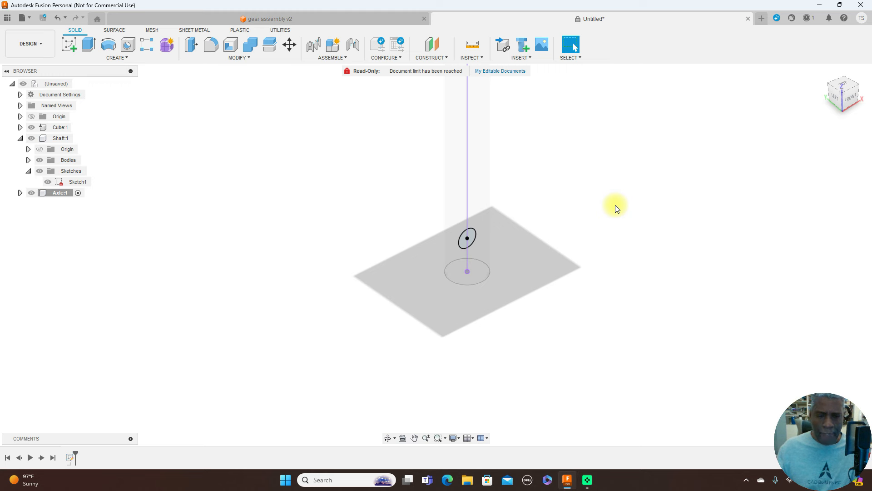
key("e")
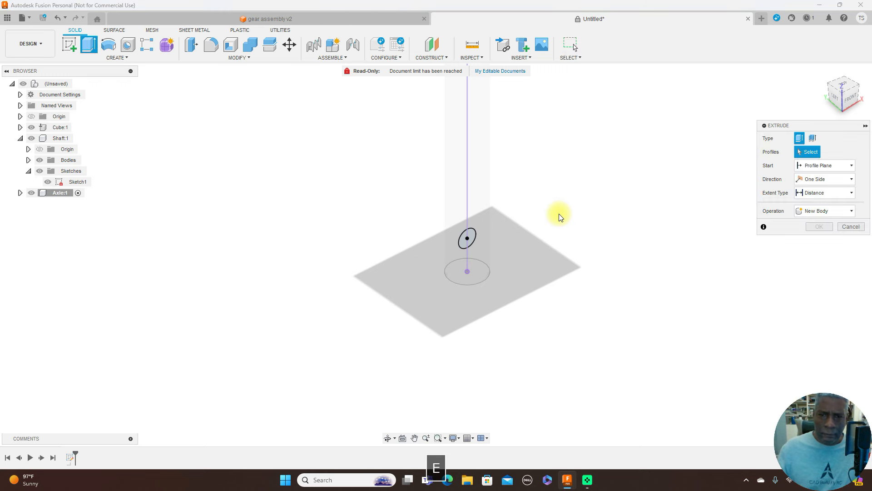
left_click(472, 238)
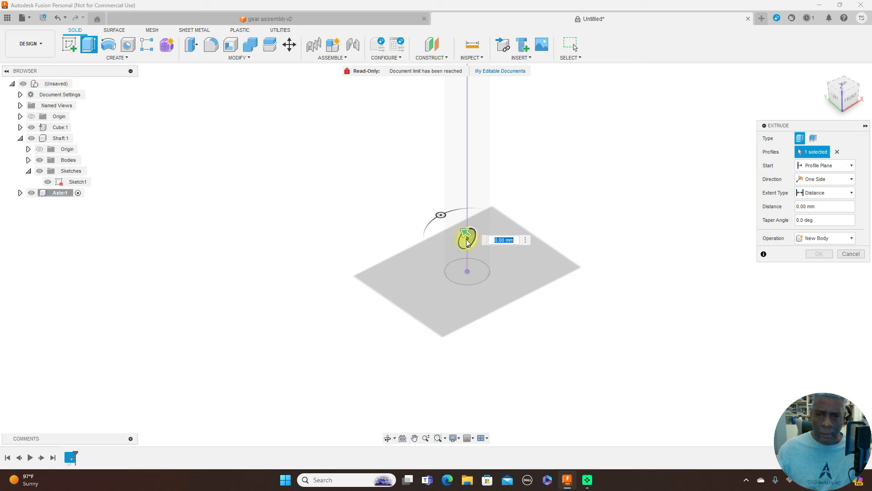
left_click(459, 237, "shift")
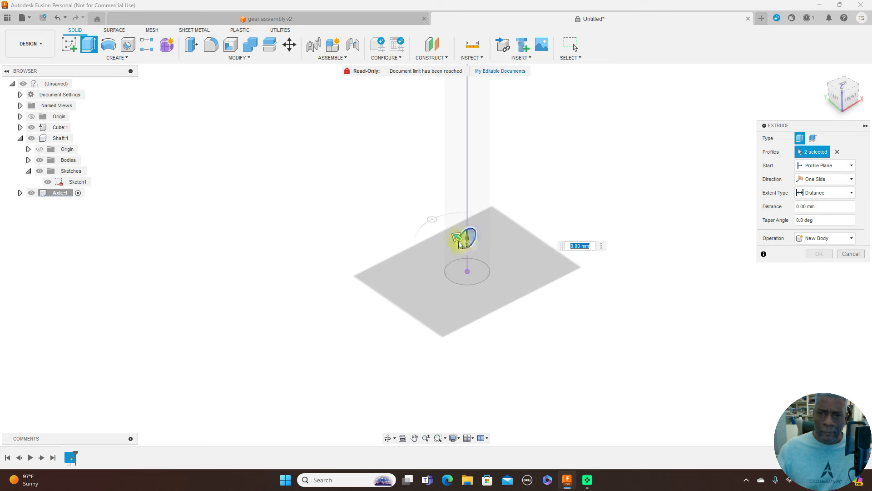
left_click_drag(458, 237, 586, 247)
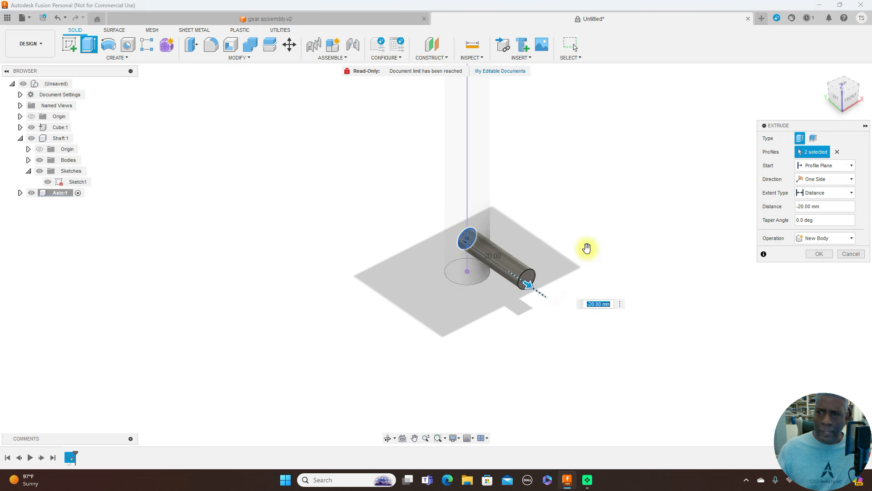
left_click(838, 101)
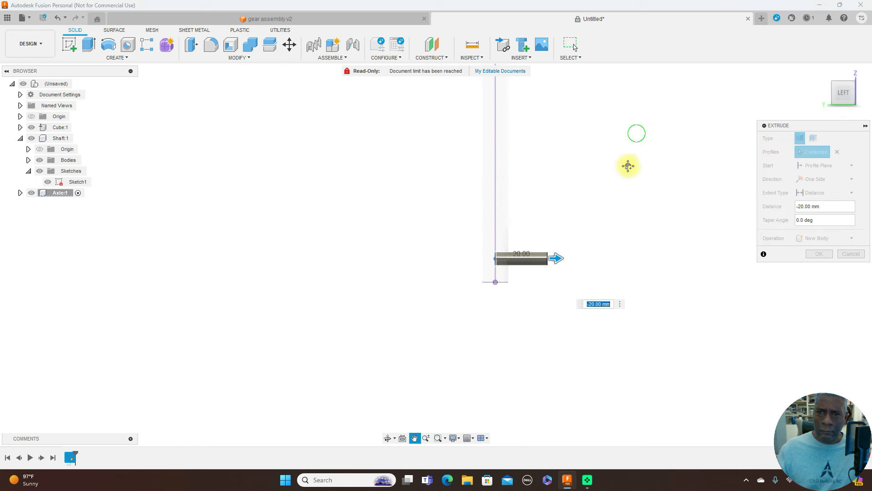
middle_click_drag(633, 150, 586, 225)
scroll(589, 226, "down", 2)
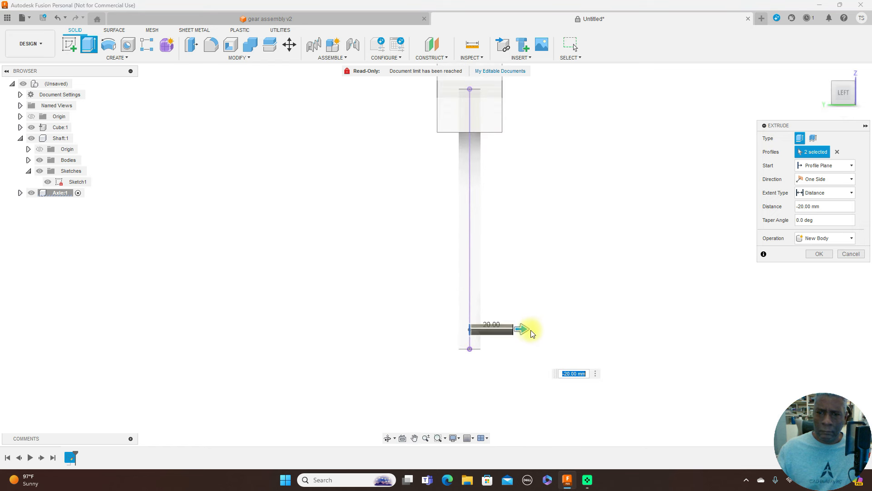
left_click_drag(526, 329, 543, 333)
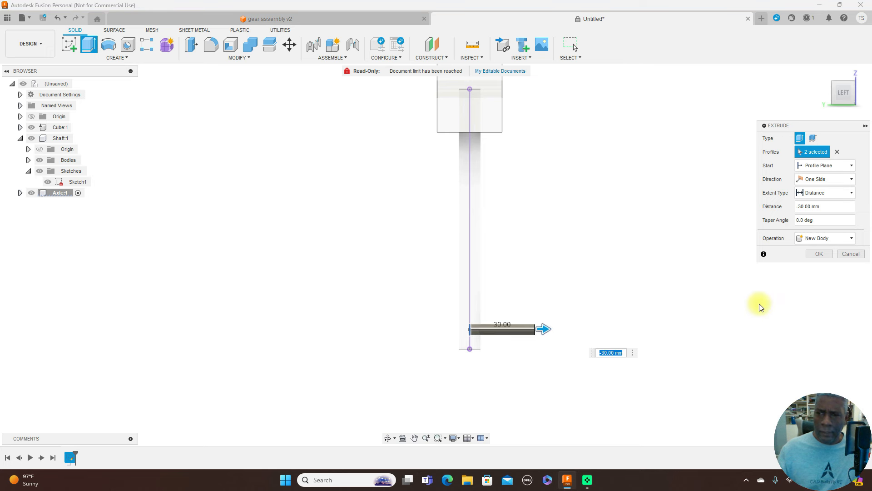
left_click(819, 254)
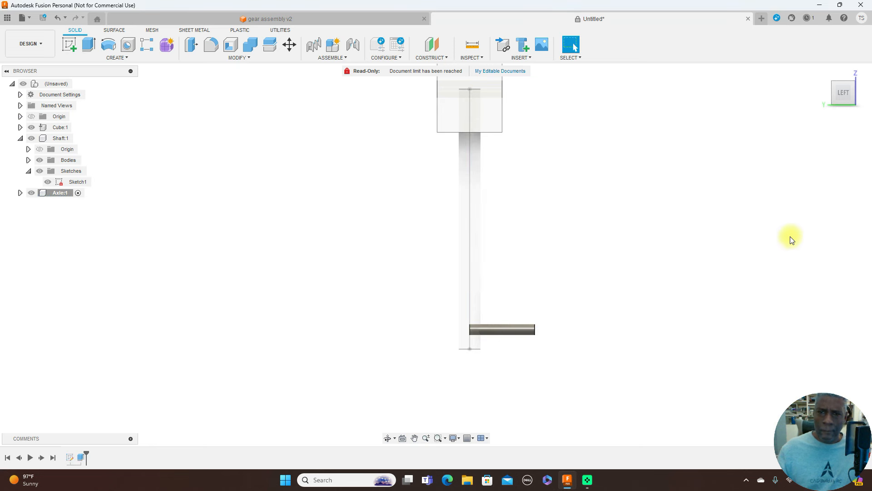
Activate the top-level design so that work leaves the Axle component.
scroll(773, 249, "down", 2)
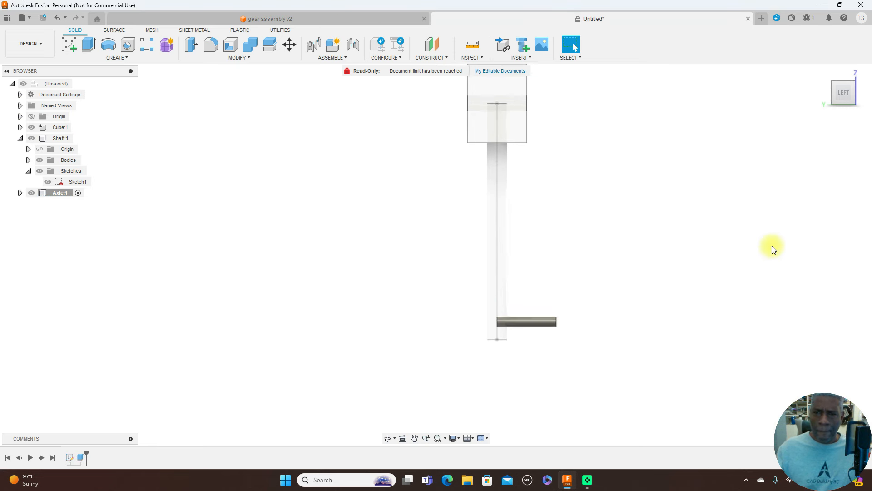
mouse_move(850, 94)
left_mouse_down()
mouse_move(804, 98)
mouse_move(806, 114)
left_mouse_up()
left_click(839, 97)
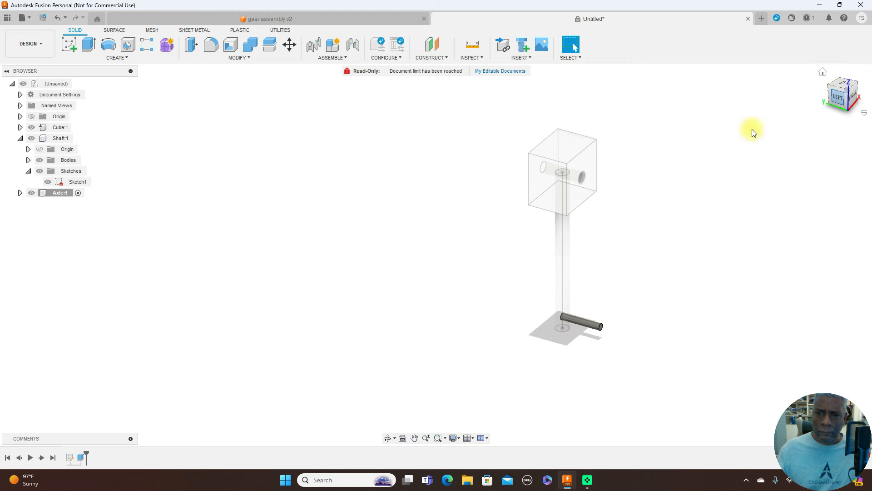
middle_click_drag(714, 204, 656, 218)
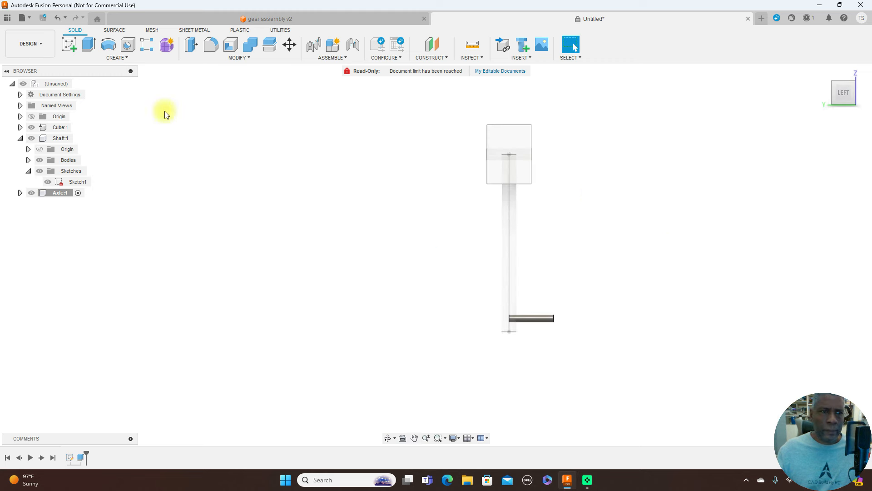
left_click(77, 84)
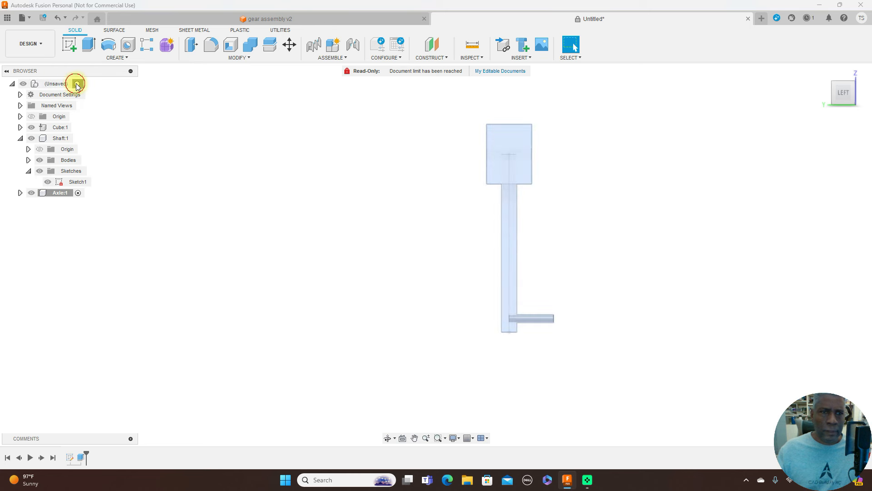
Create an internal standard component named wheel under the top-level design and activate it.
left_click(342, 59)
left_click(340, 68)
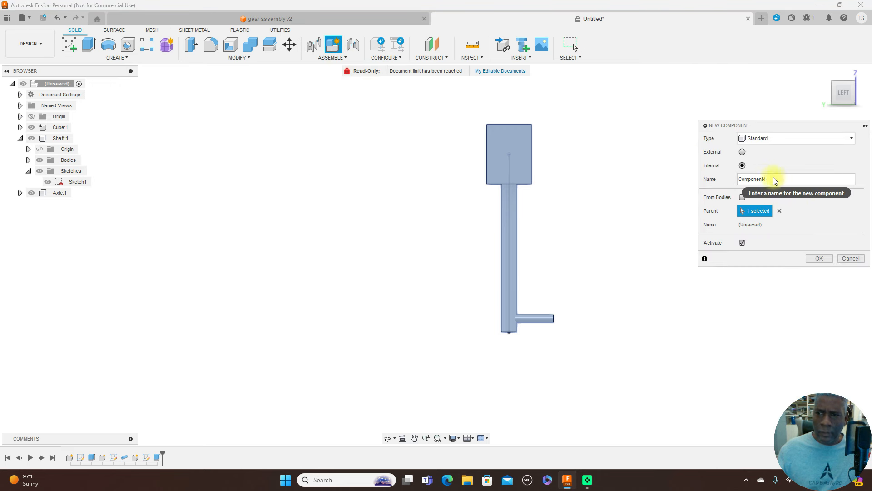
left_click(775, 179)
key("BackSpace")
key("BackSpace")
key("BackSpace")
key("BackSpace")
type("wheel")
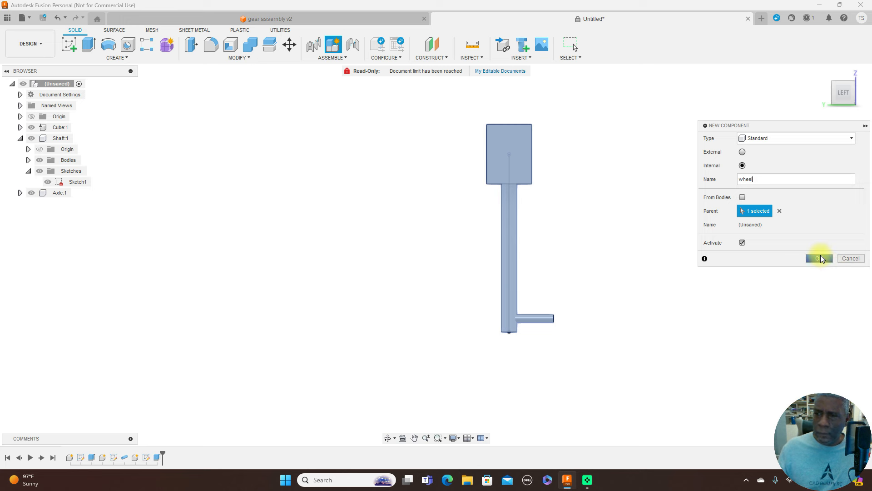
left_click(820, 258)
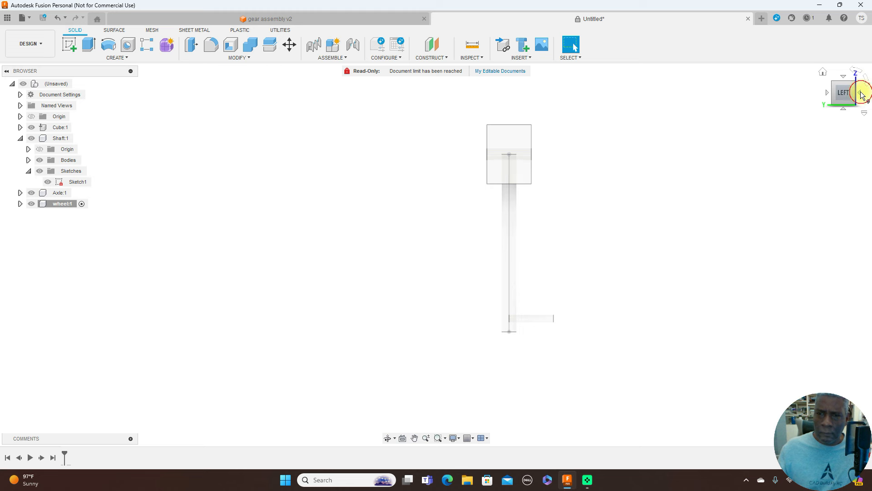
Start a sketch on the cube's front face in the wheel component and project the axle's circular edge into it.
left_click(862, 94)
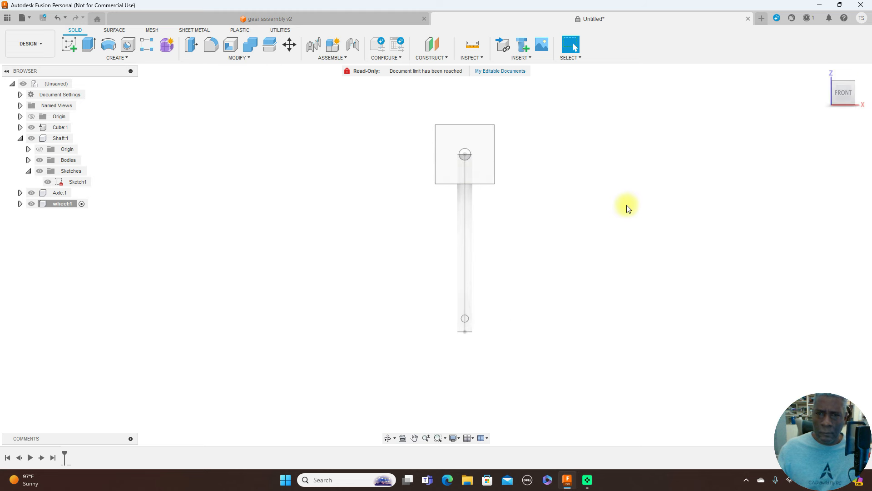
left_click(69, 44)
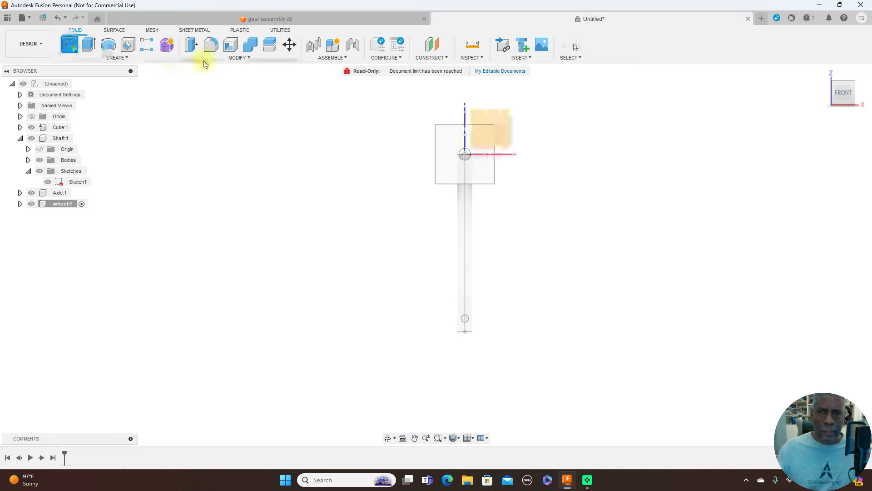
left_click(440, 140)
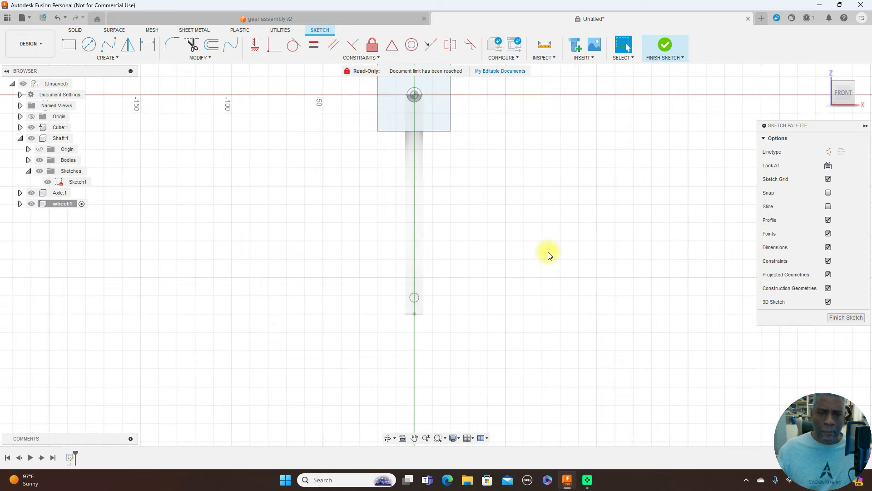
key("p")
scroll(548, 252, "up", 2)
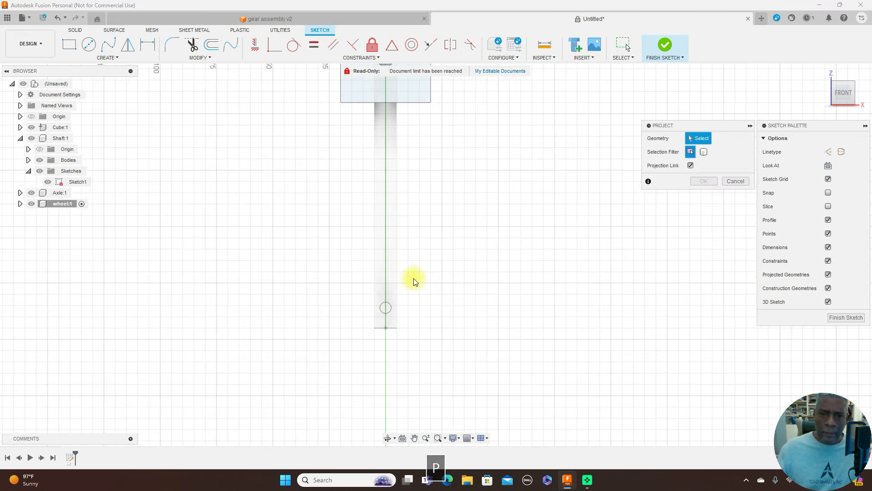
left_click(390, 307)
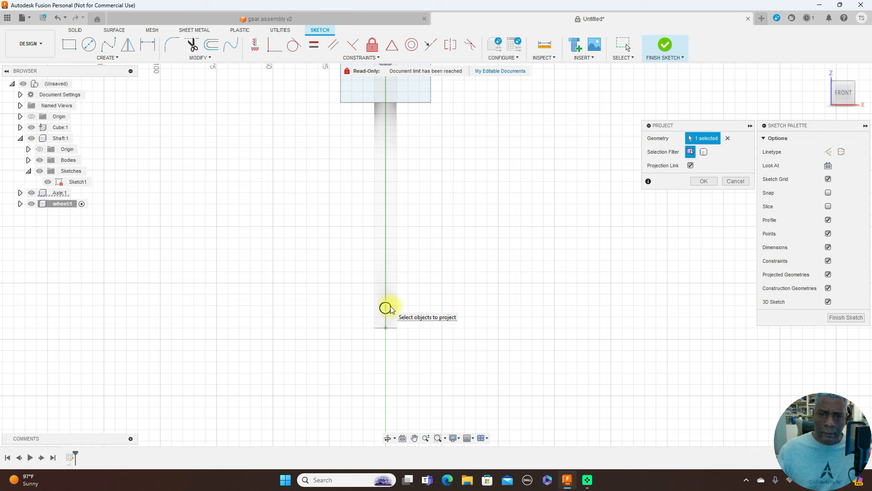
left_click(712, 180)
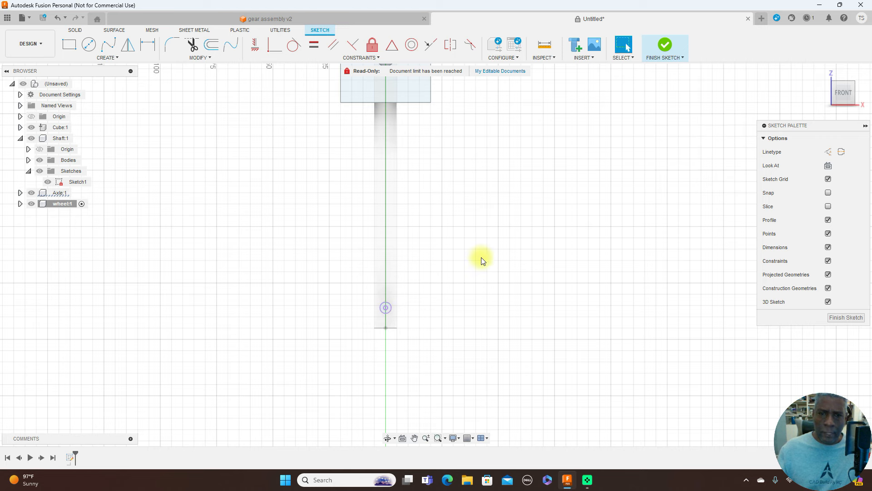
Draw a 60 mm diameter circle centered on the projected axle circle.
middle_click_drag(481, 265, 607, 231)
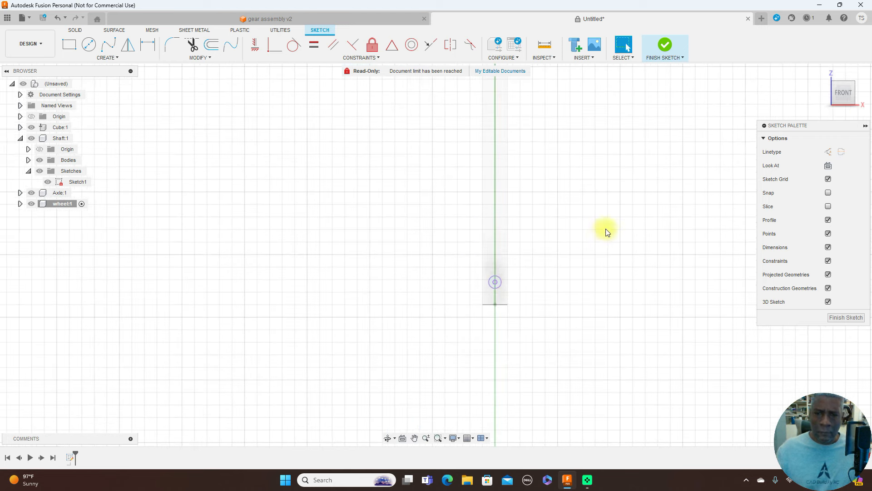
left_click(90, 45)
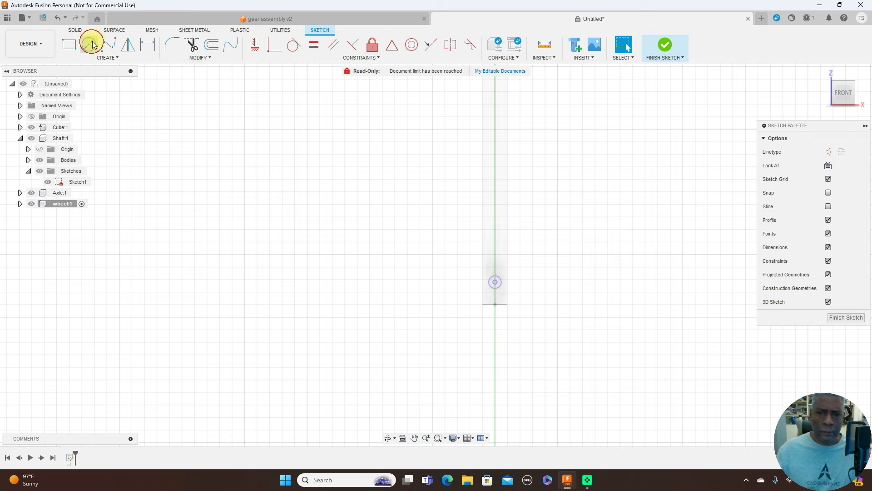
left_click(496, 285)
scroll(561, 342, "down", 2)
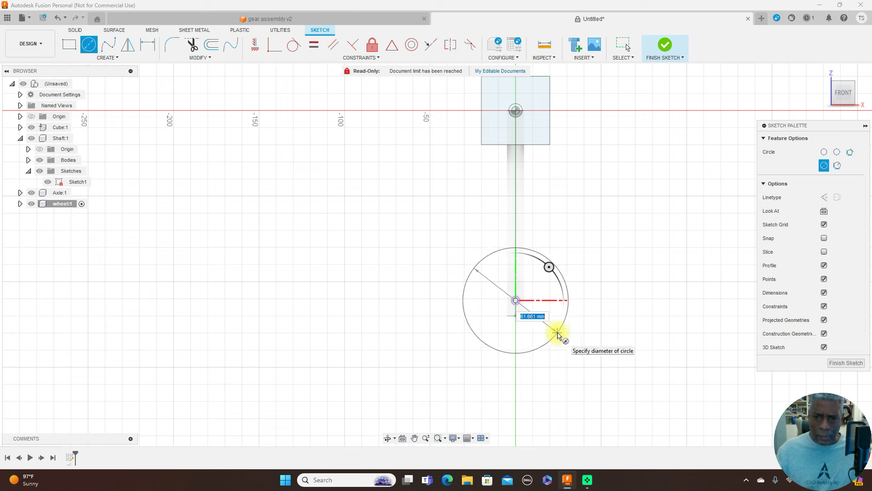
type("60")
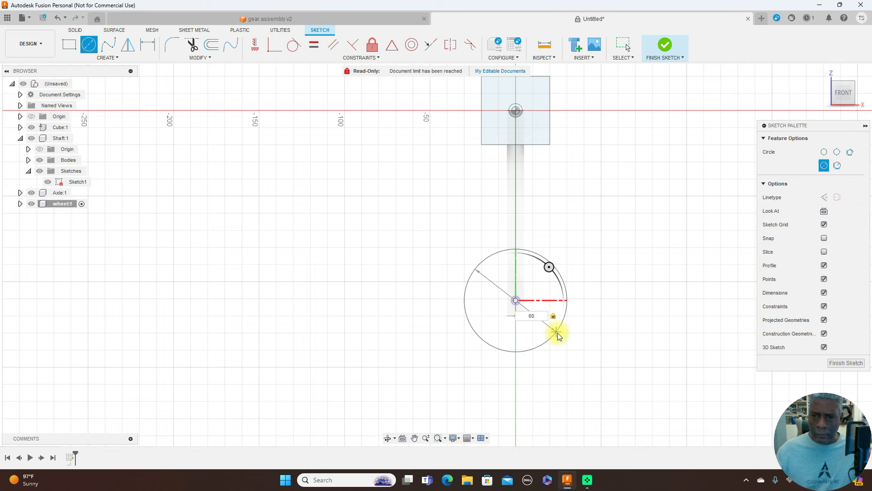
right_click(556, 336)
left_click(594, 336)
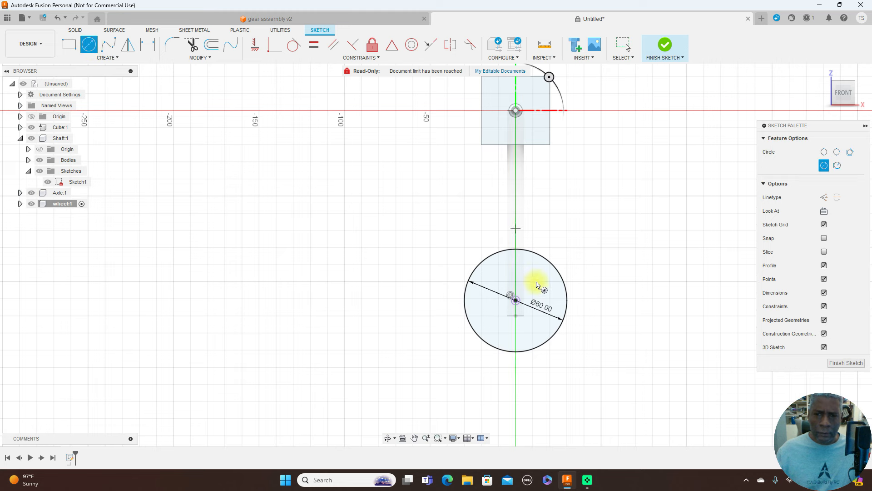
Add a concentric 30 mm diameter circle inside the wheel outline and finish the sketch.
left_click(515, 300)
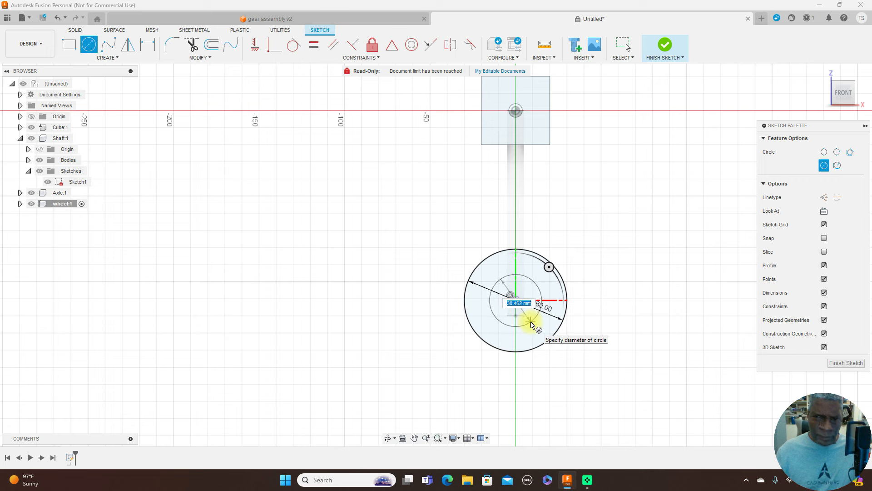
type("30")
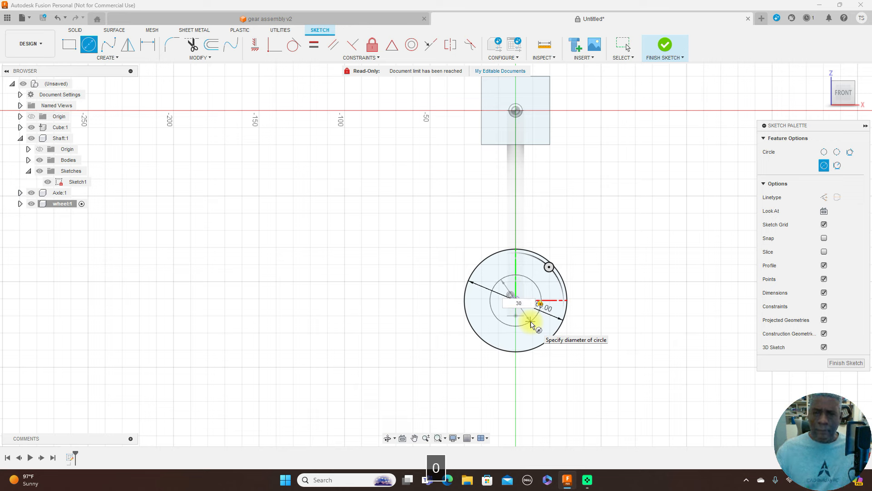
right_click(531, 322)
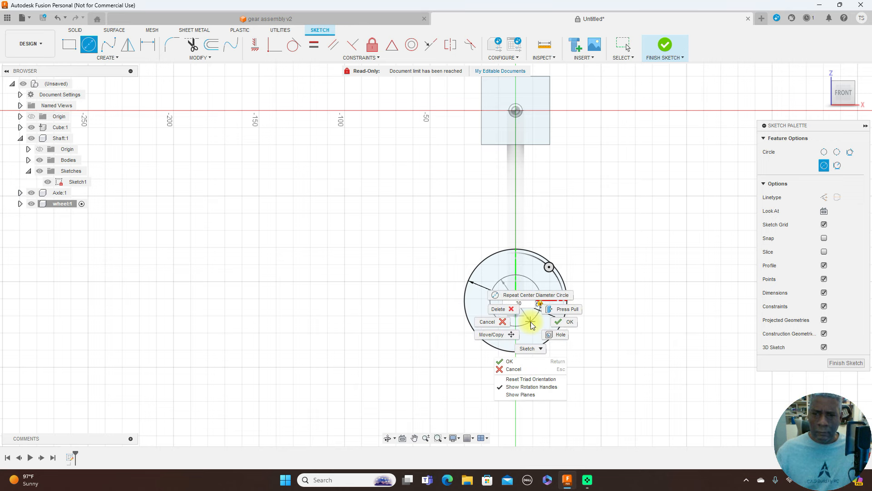
left_click(563, 323)
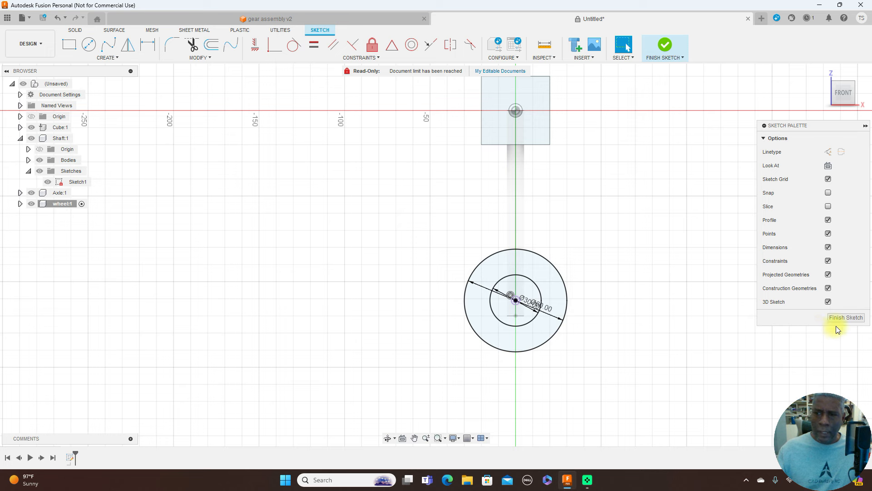
left_click(845, 318)
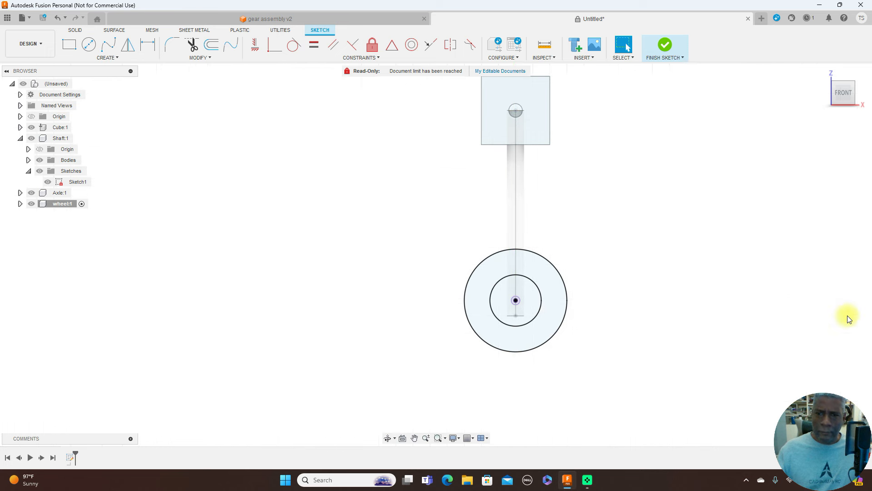
Extrude the ring between the axle circle and the 30 mm circle symmetrically by 5 mm as a new body.
left_click(833, 93)
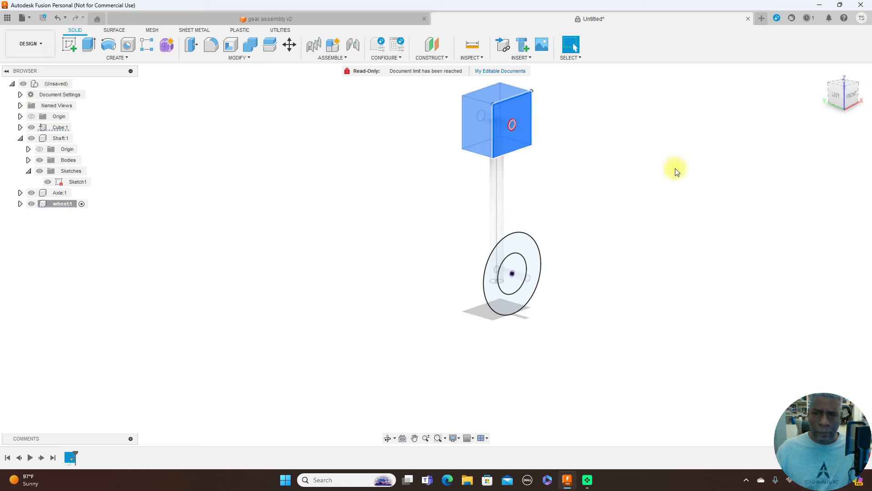
key("e")
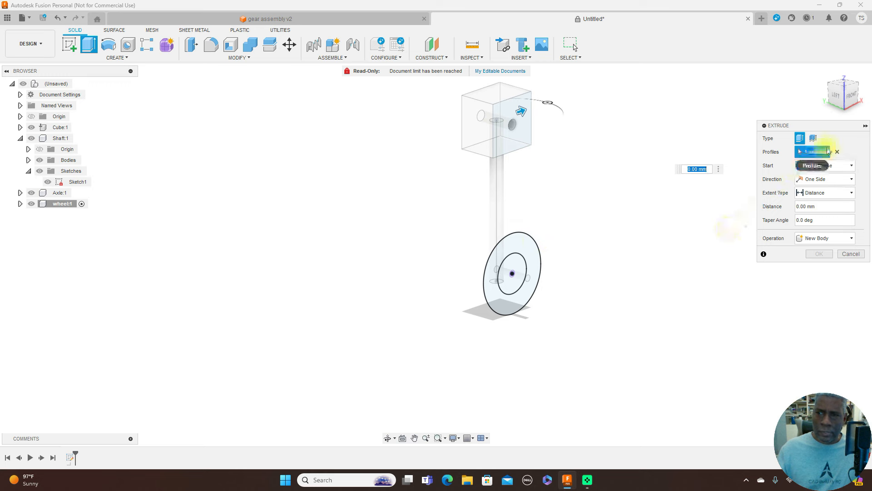
left_click(837, 153)
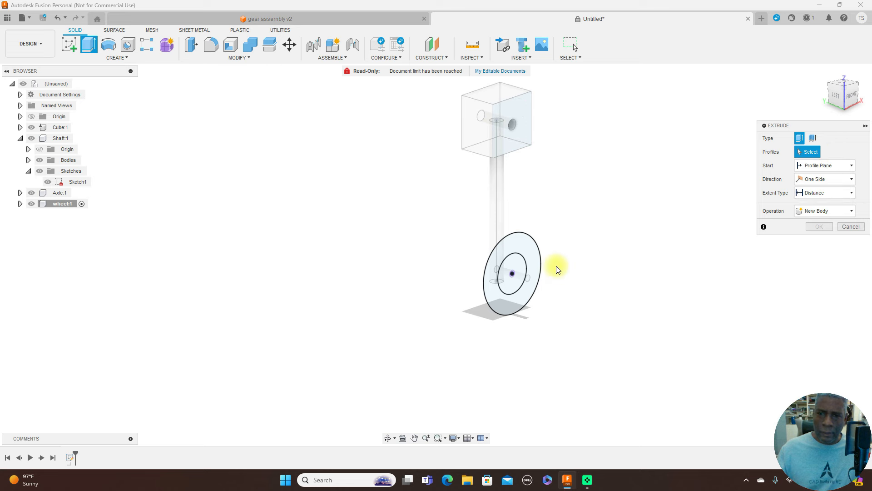
left_click(522, 271)
left_click(819, 179)
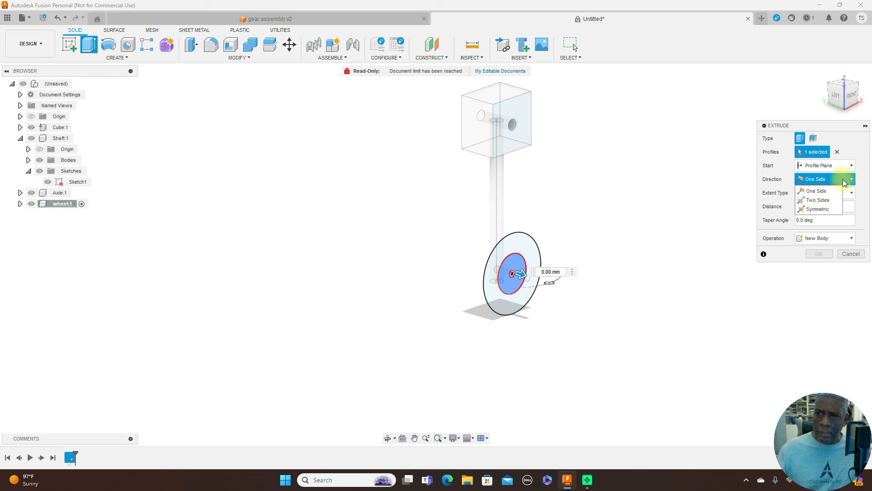
left_click(827, 210)
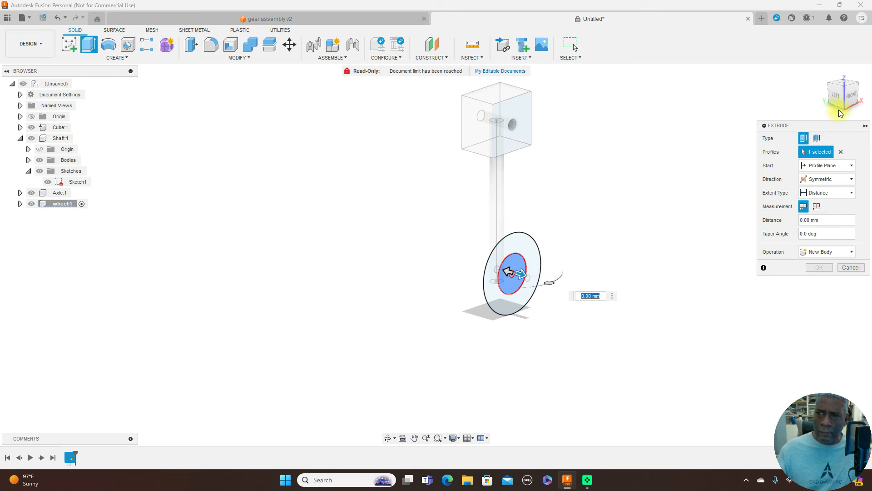
left_click(836, 95)
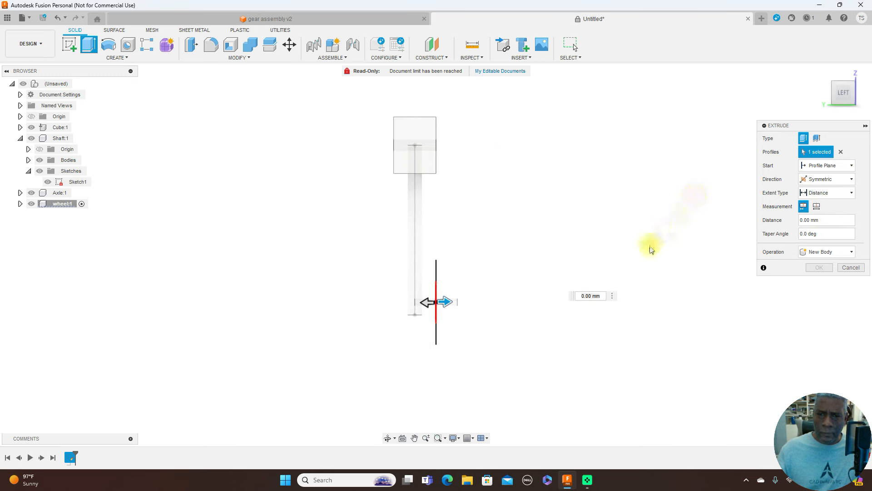
scroll(647, 255, "up", 1)
left_click(583, 295)
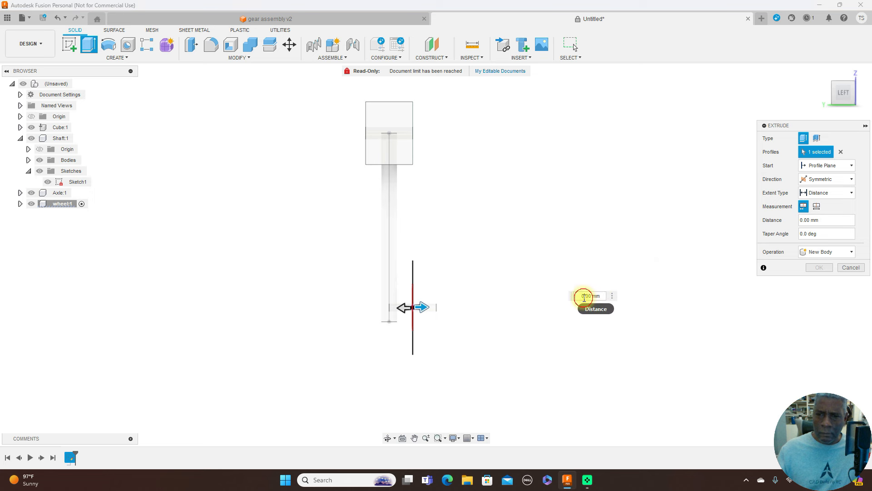
type("5")
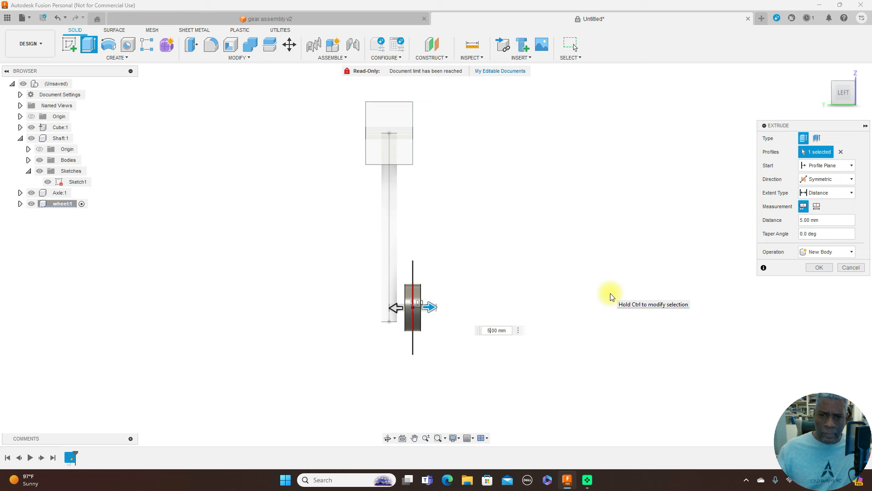
left_click(820, 268)
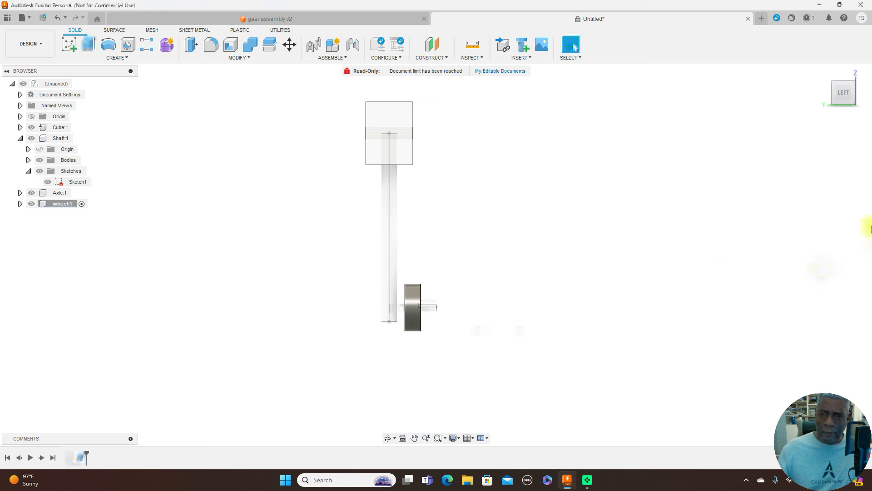
Show the wheel component's sketch again so its outer profile can be used.
left_click(853, 96)
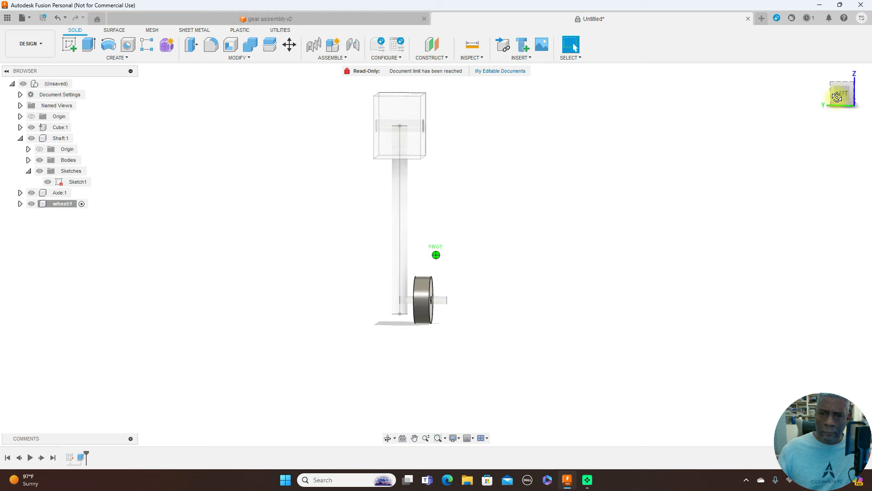
left_click(20, 203)
left_click(28, 236)
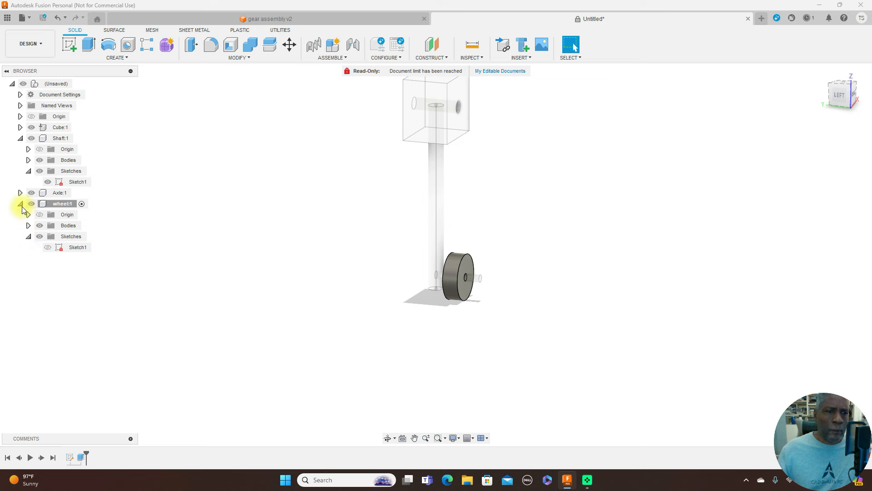
left_click(48, 247)
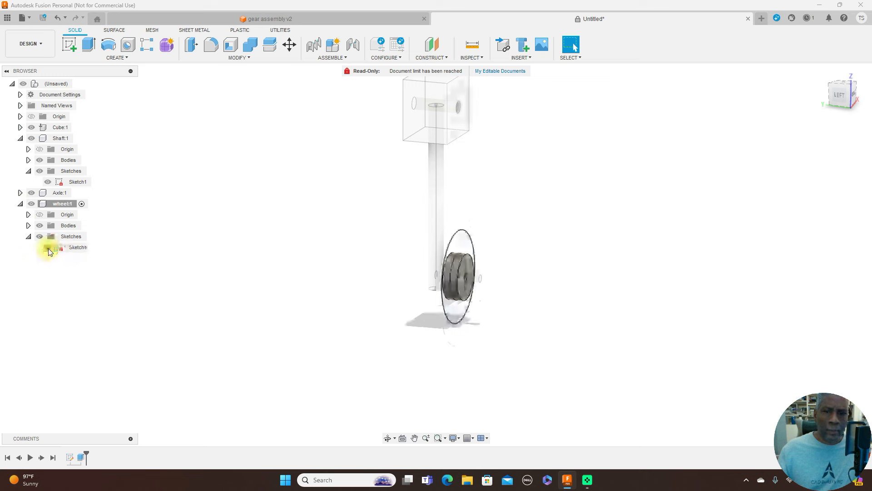
Extrude the outer ring of the wheel sketch symmetrically by 4 mm, joining it to the hub.
key("e")
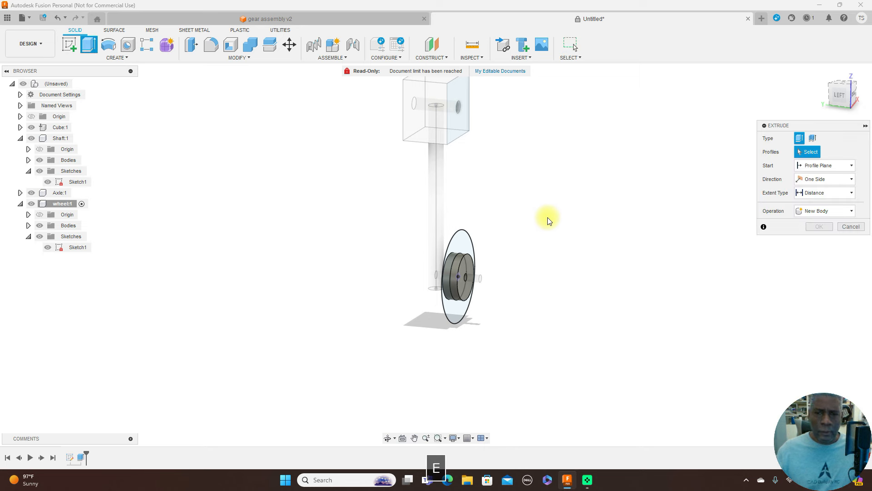
left_click(466, 250)
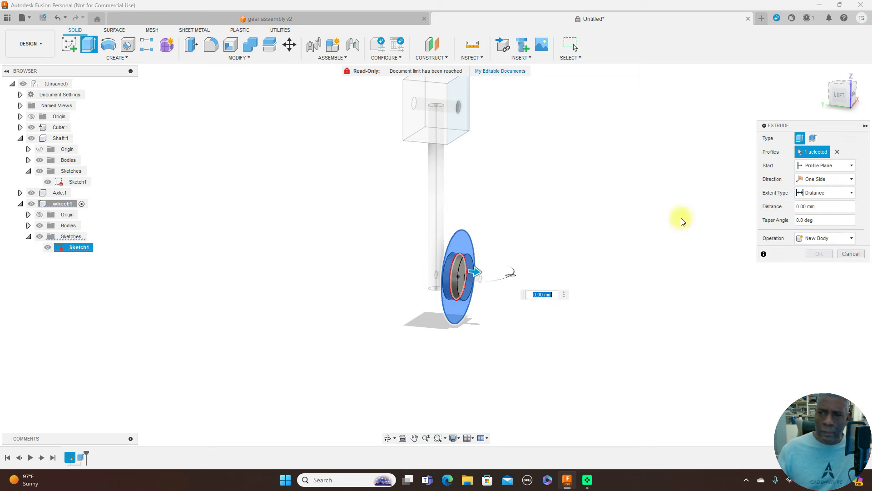
left_click(840, 94)
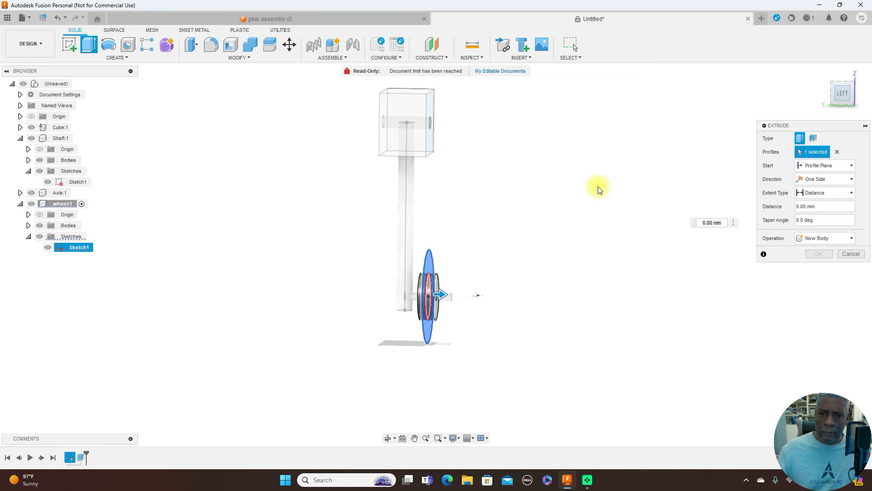
left_click(706, 224)
key("Right")
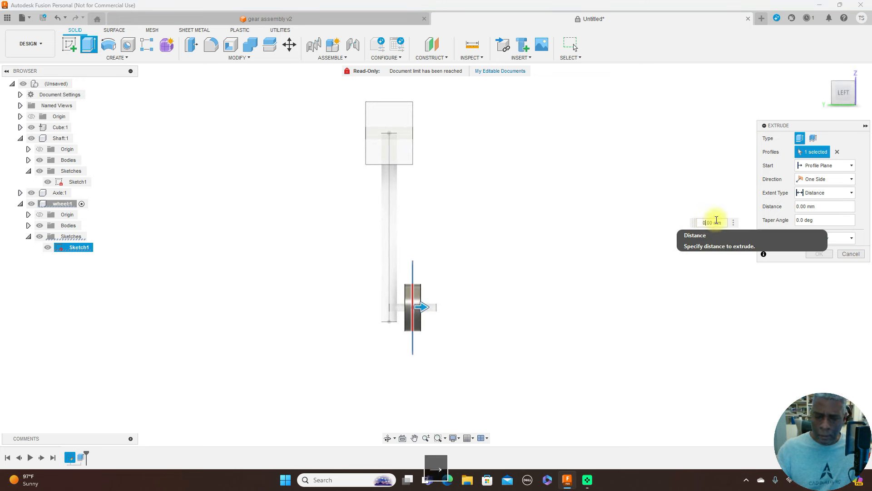
key("BackSpace")
type("4")
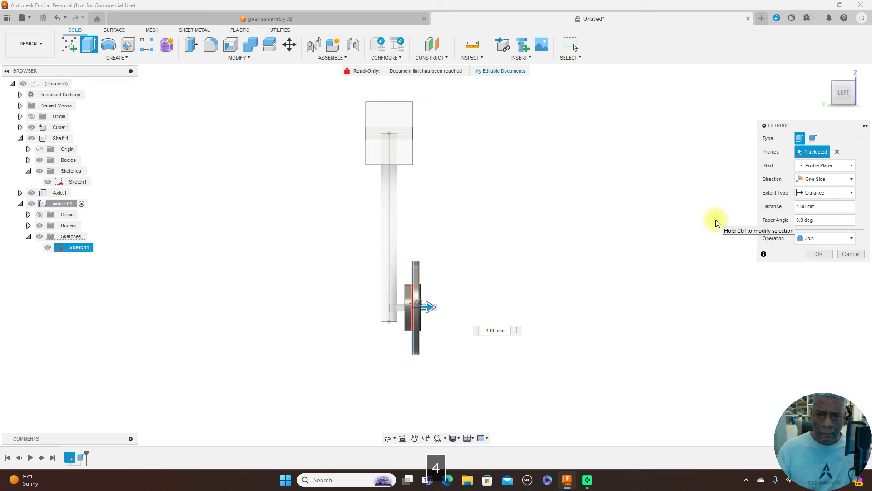
left_click(849, 182)
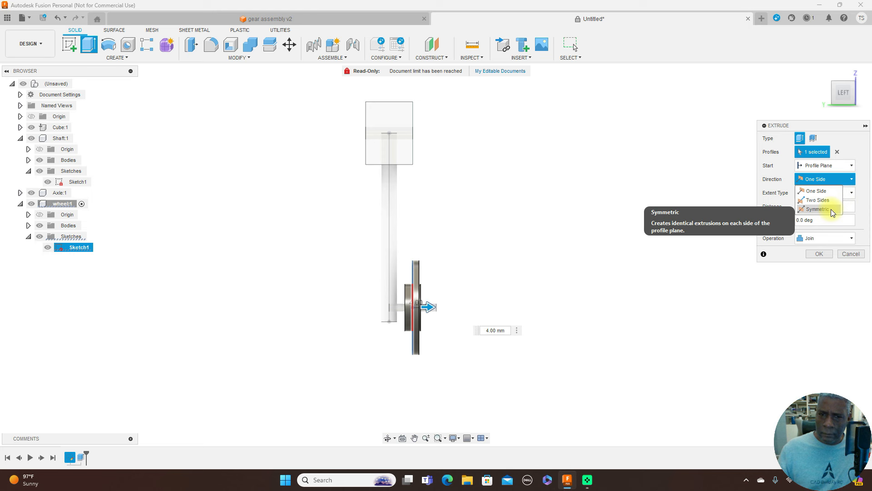
left_click(829, 208)
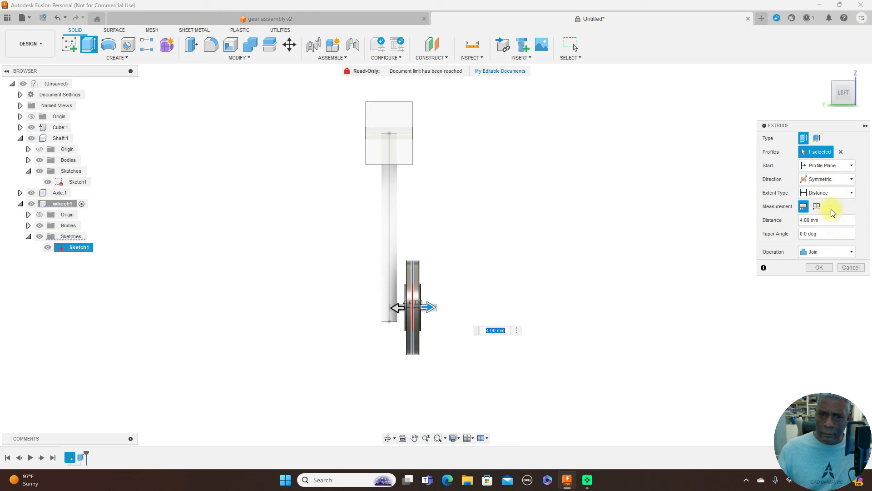
left_click(818, 268)
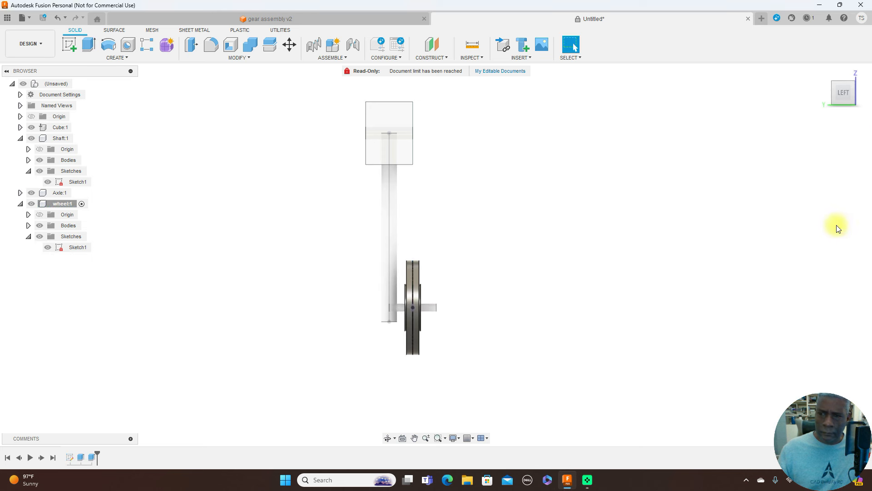
Activate the top-level design and create an internal standard component named Side in it, activated.
left_click(860, 93)
middle_click_drag(762, 176, 623, 203)
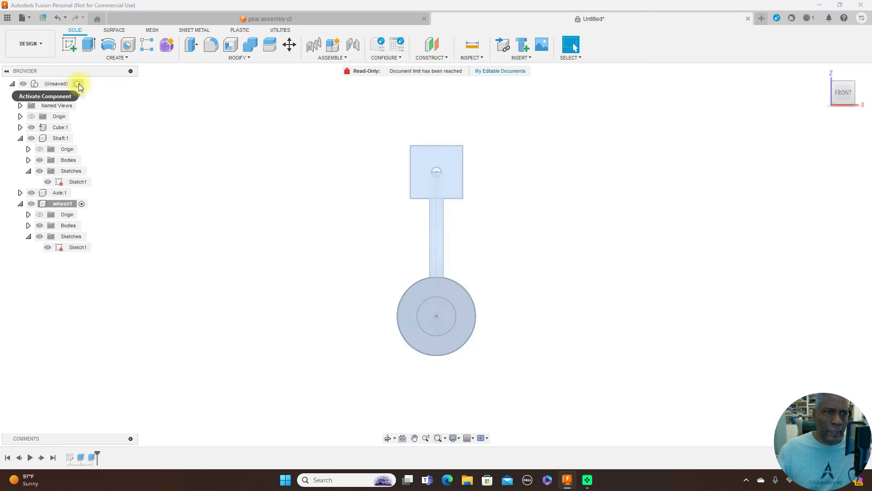
left_click(78, 84)
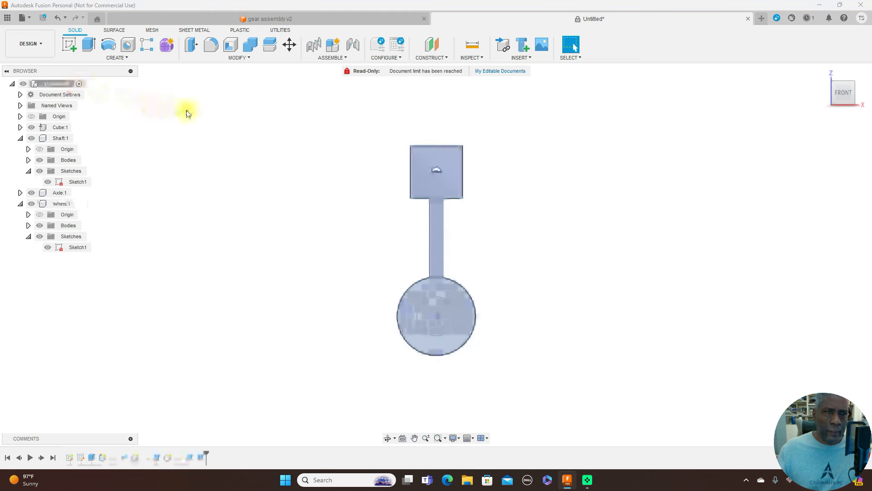
left_click(333, 58)
left_click(336, 73)
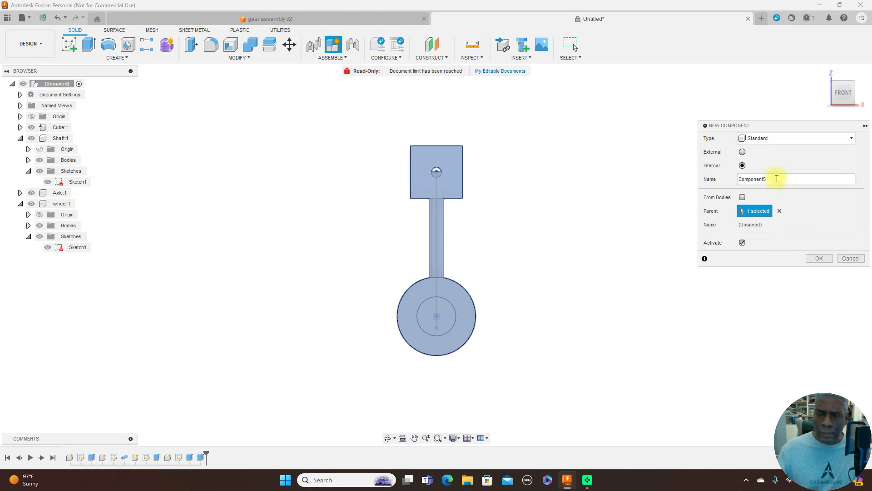
key("BackSpace")
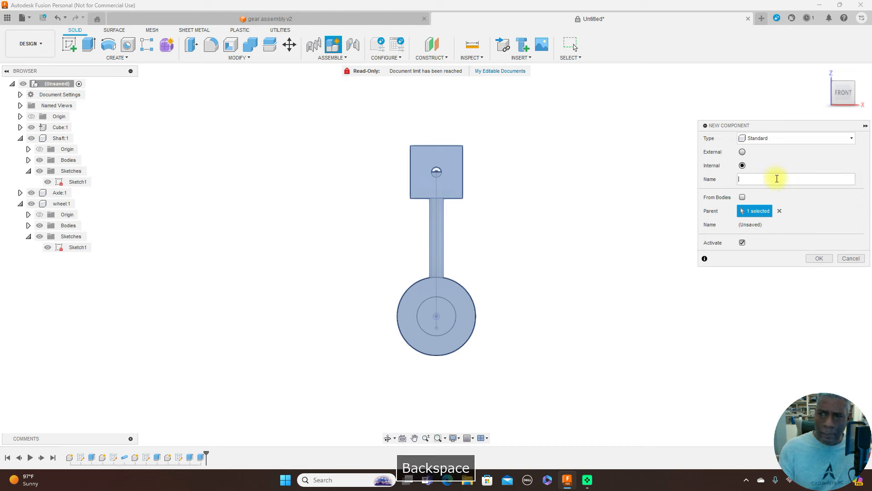
type("Side")
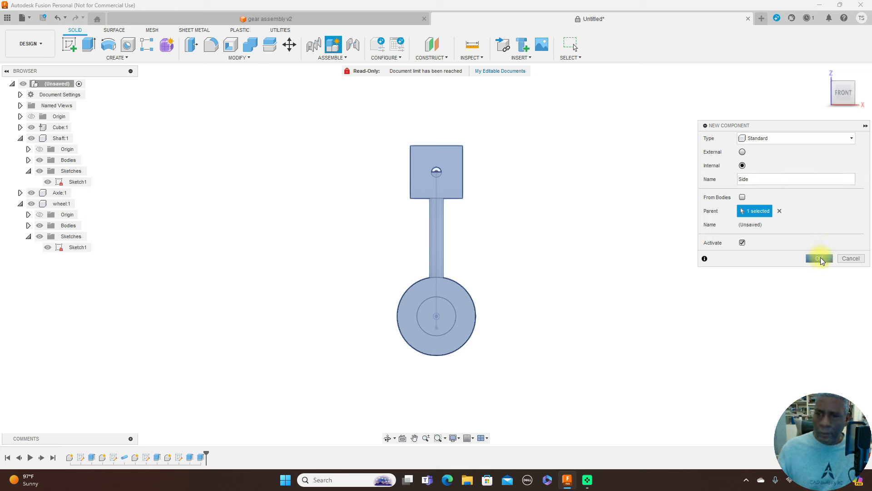
left_click(821, 258)
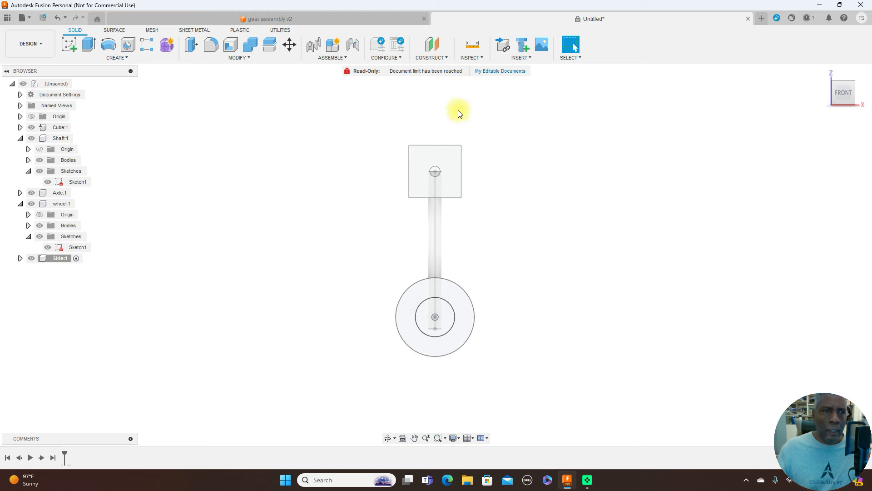
Start a sketch on the cube's front face and draw a 105 by 55 mm center rectangle centered on the cube's hole.
left_click(70, 45)
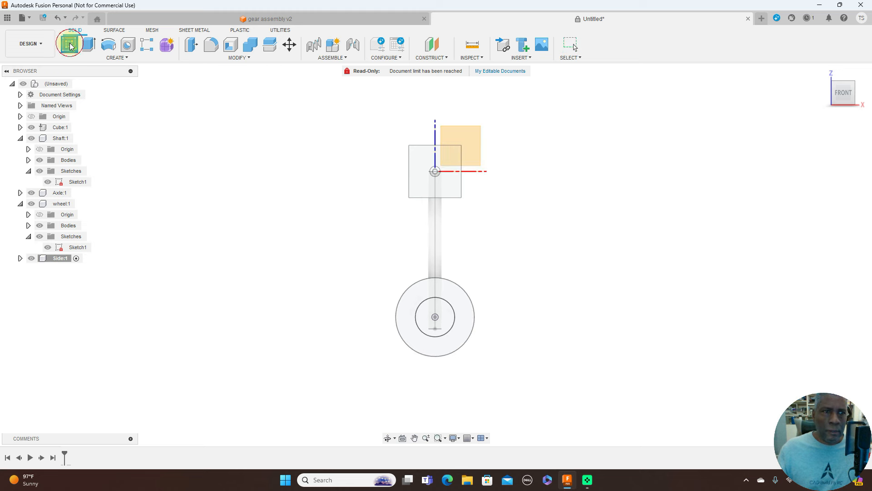
left_click(419, 155)
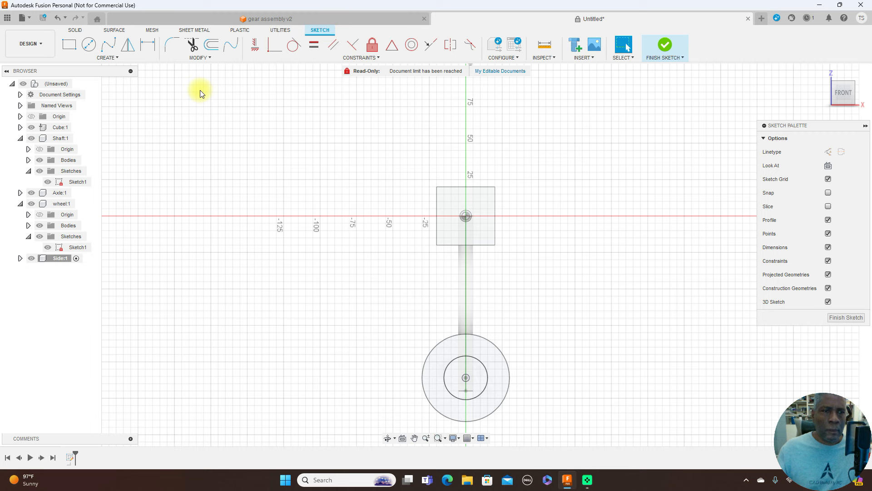
left_click(117, 60)
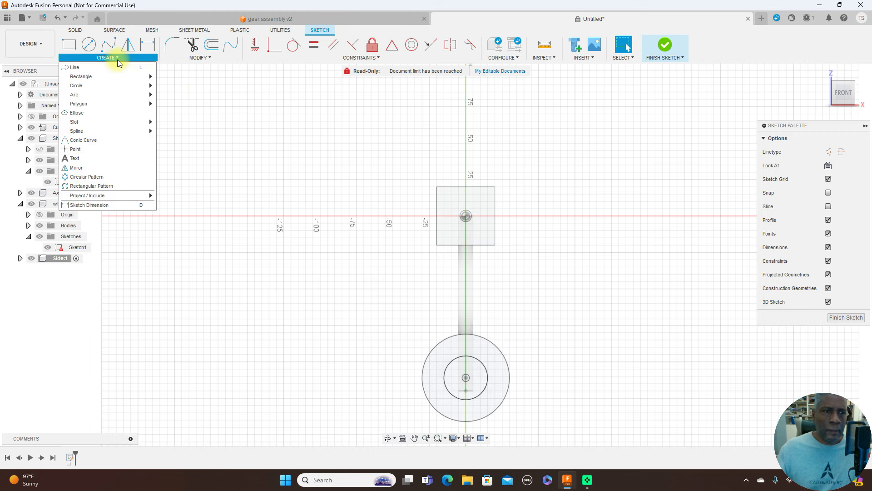
mouse_move(122, 78)
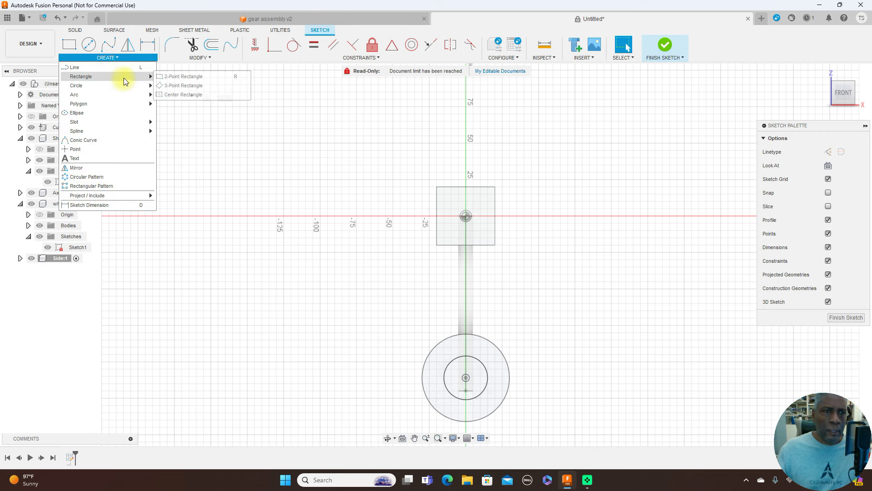
left_click(176, 95)
left_click(474, 227)
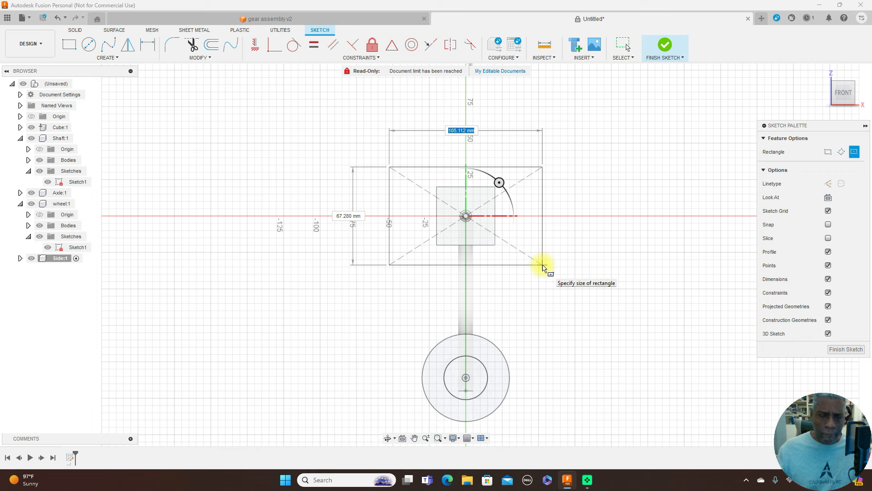
type("105")
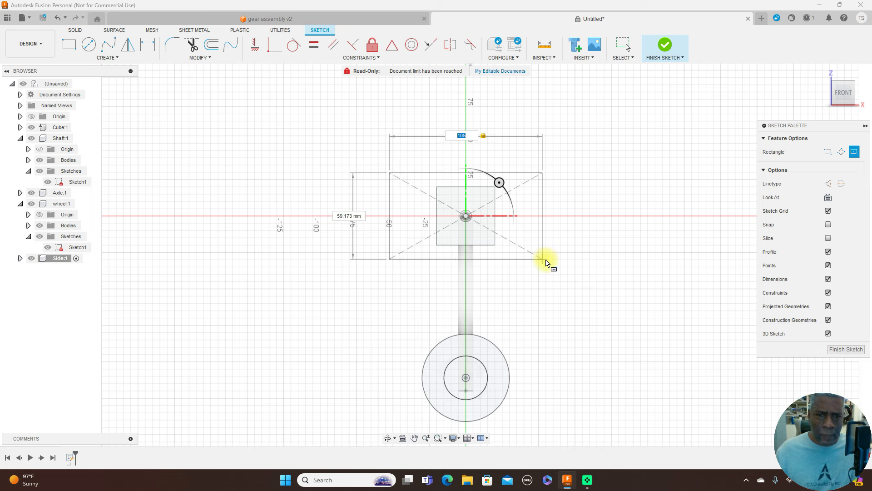
key("Tab")
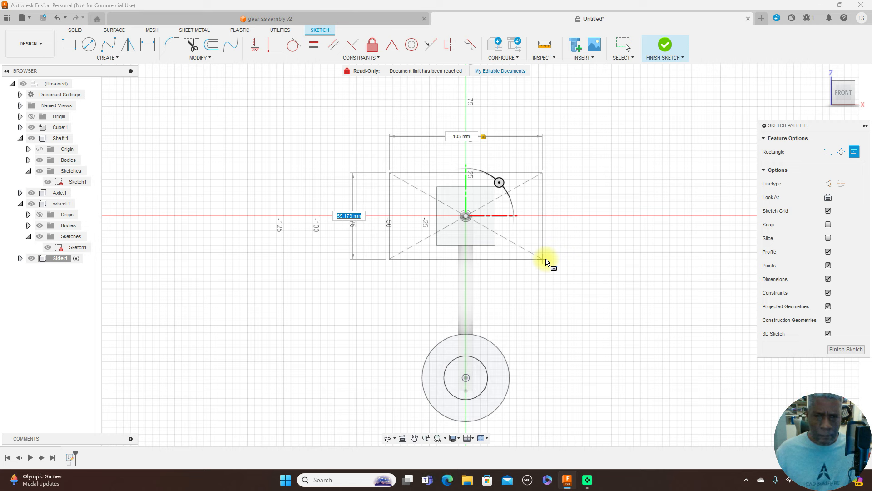
type("55")
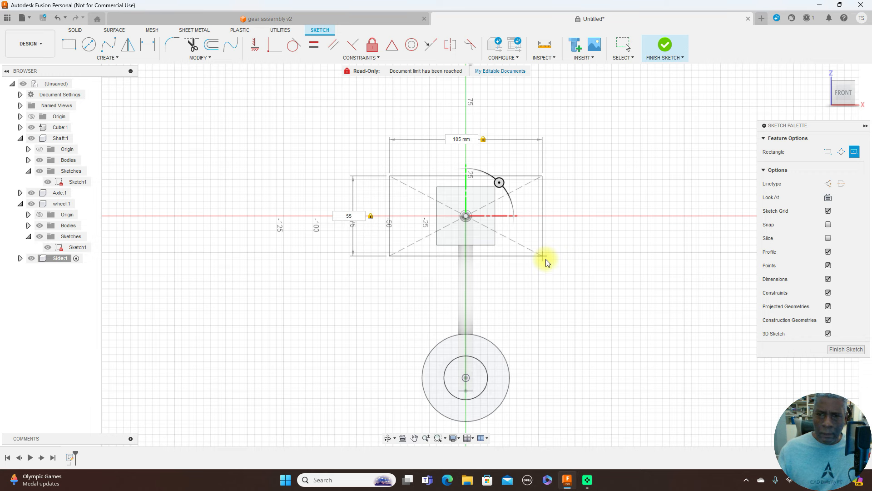
right_click(546, 260)
left_click(571, 260)
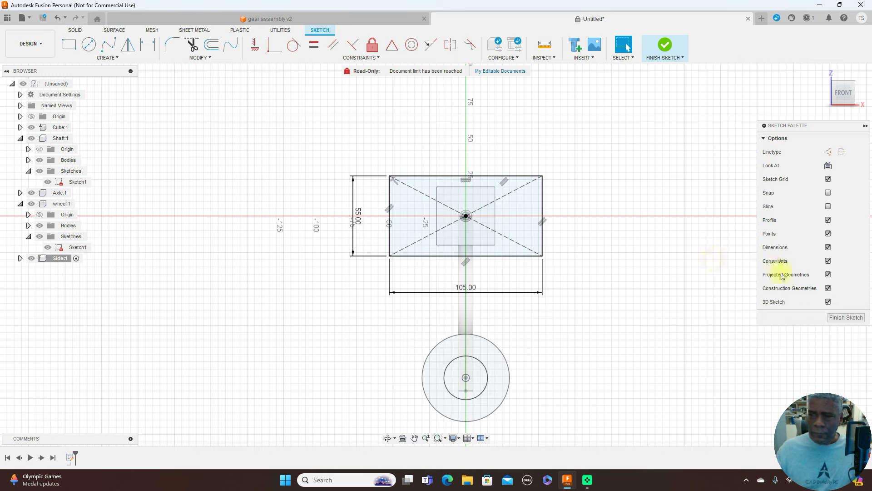
Finish the sketch and extrude the 105 by 55 mm rectangle 3 mm to one side as a new body.
left_click(846, 318)
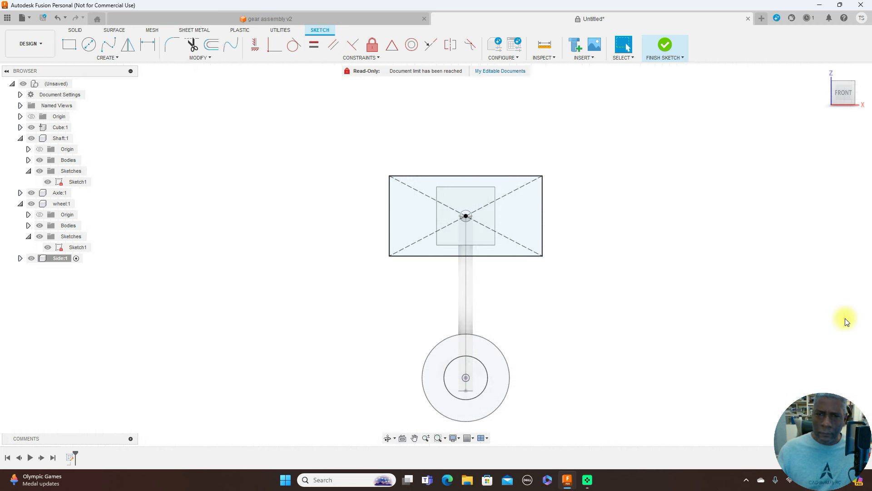
left_click(835, 100)
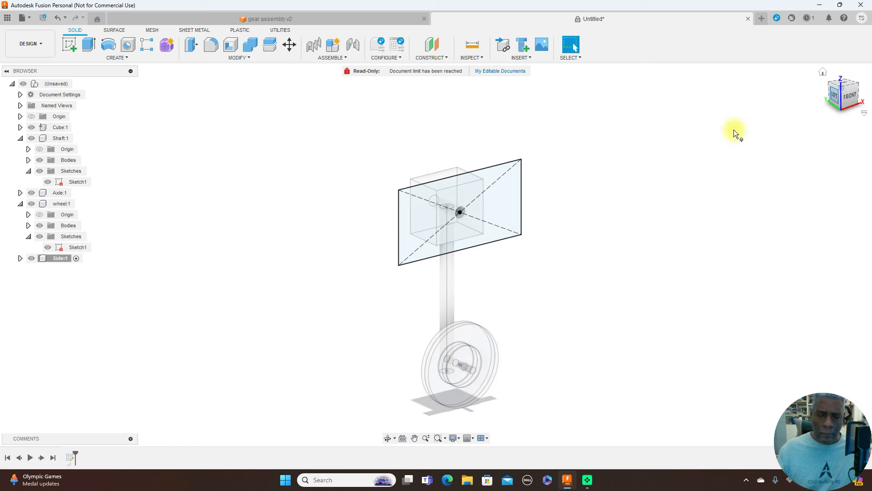
key("e")
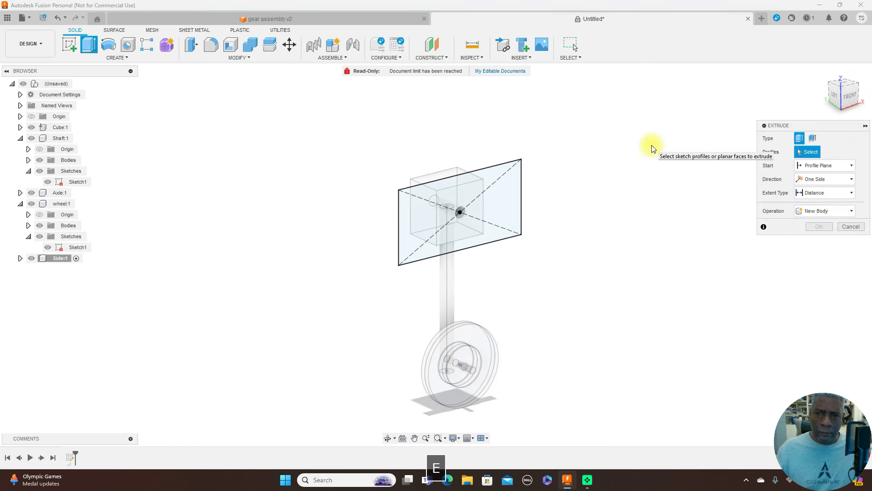
left_click(508, 206)
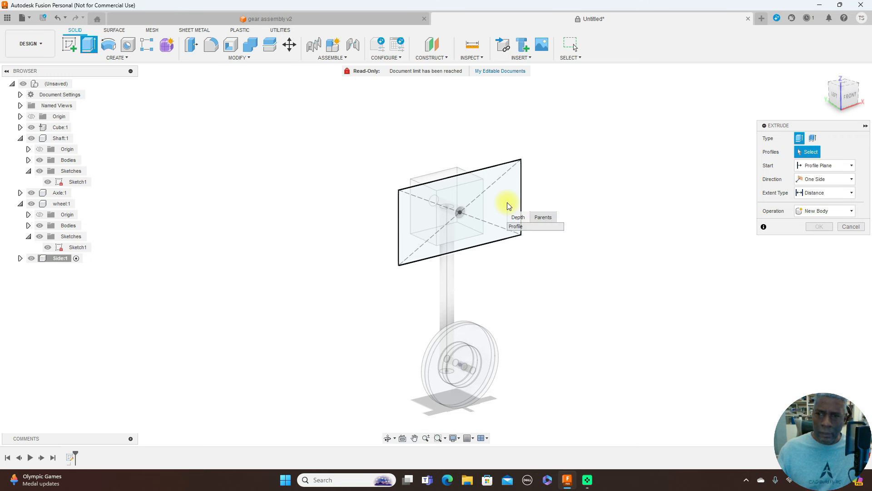
left_click(688, 189)
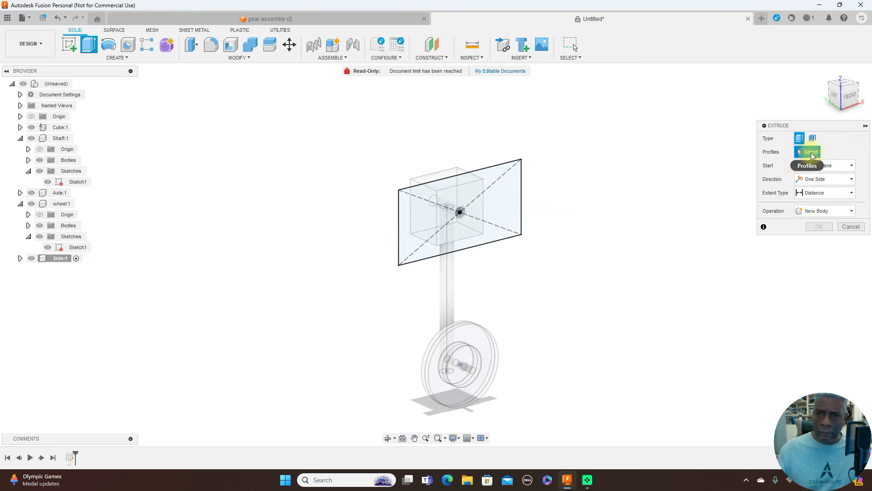
left_click(506, 197)
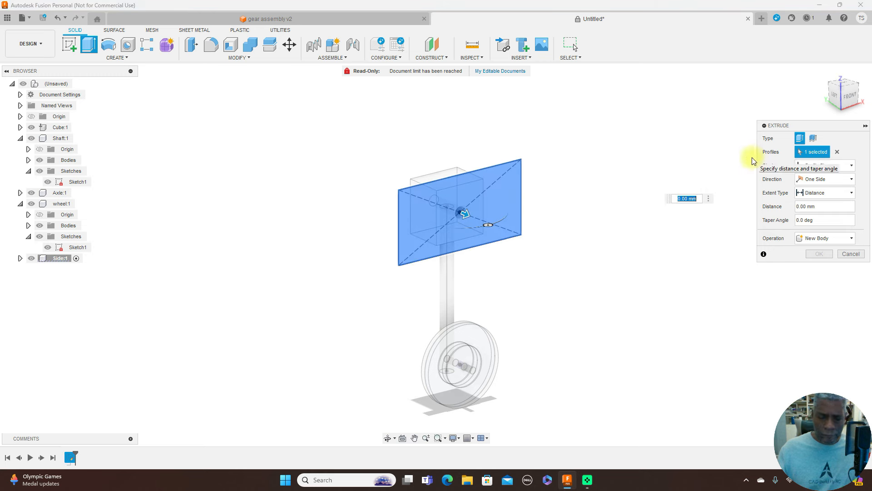
type("3")
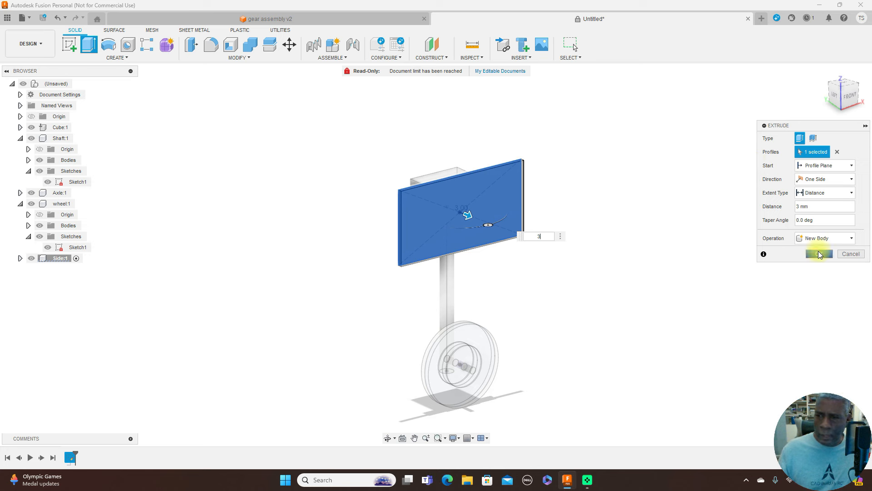
left_click(820, 254)
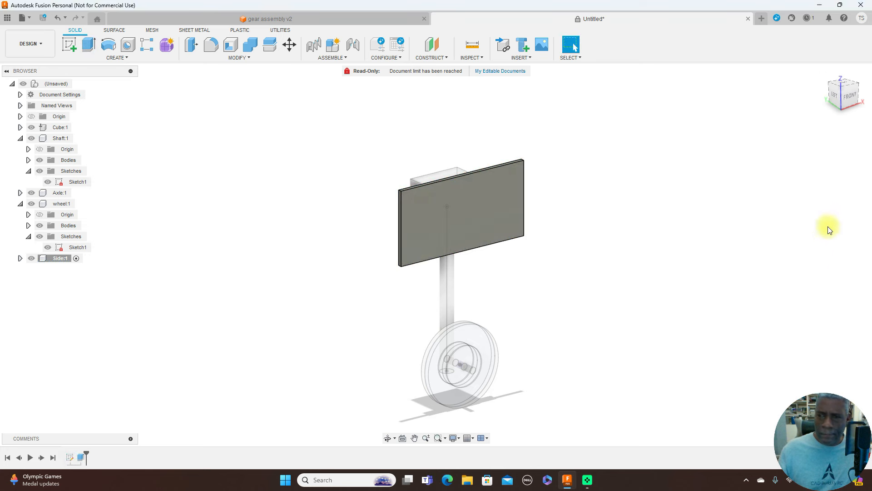
Activate the top-level design so the whole assembly can be edited.
left_click(840, 96)
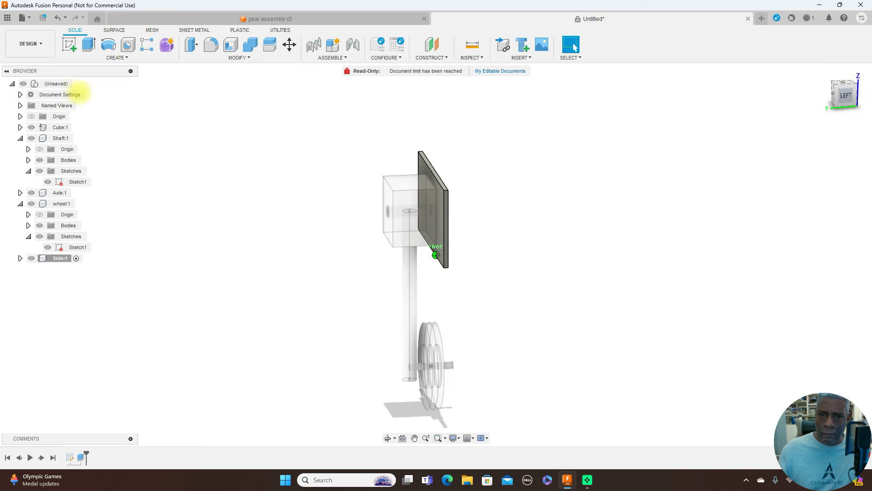
left_click_drag(41, 105, 843, 97)
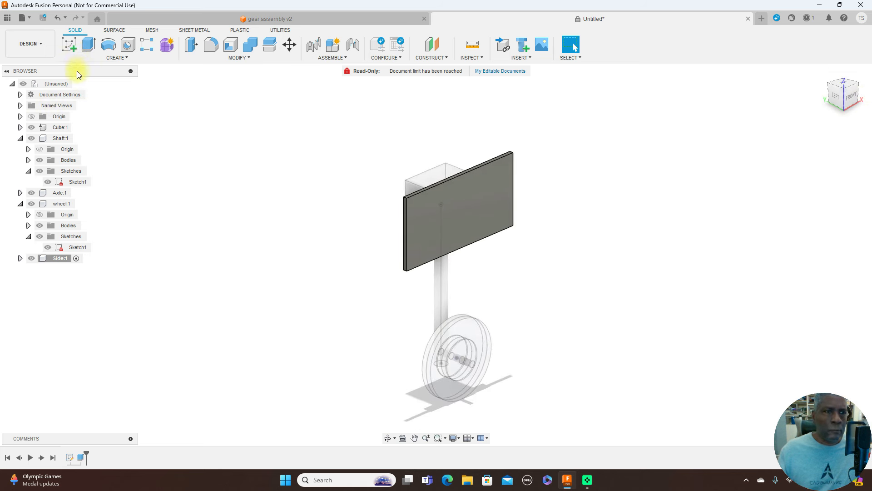
double_click(67, 84)
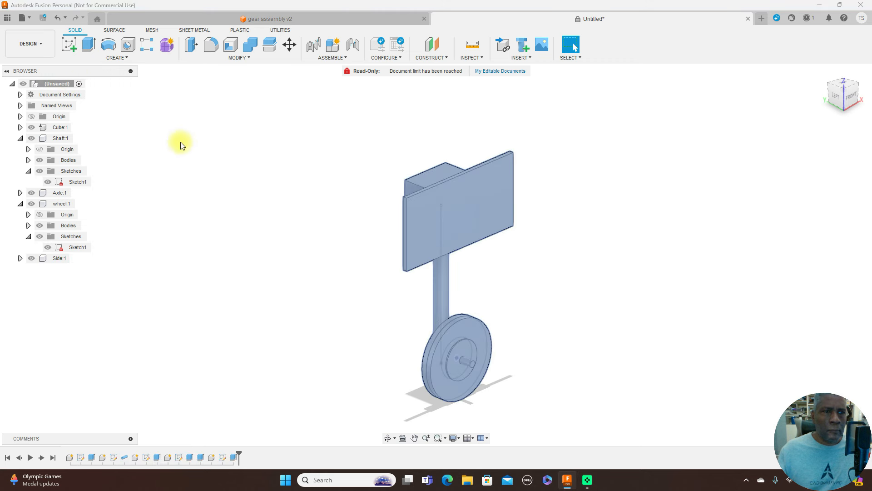
Hide the sketches of the wheel and shaft components in the assembly.
scroll(610, 255, "down", 1)
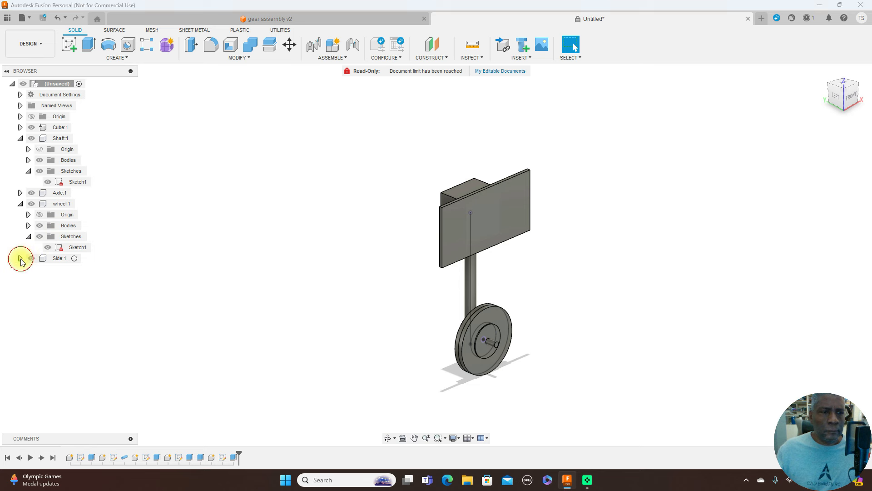
left_click(21, 259)
left_click(41, 291)
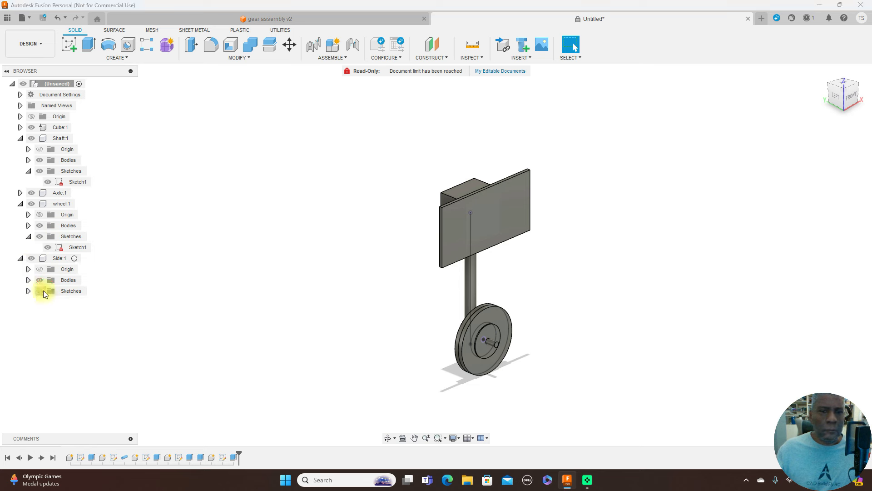
left_click(20, 259)
left_click(46, 248)
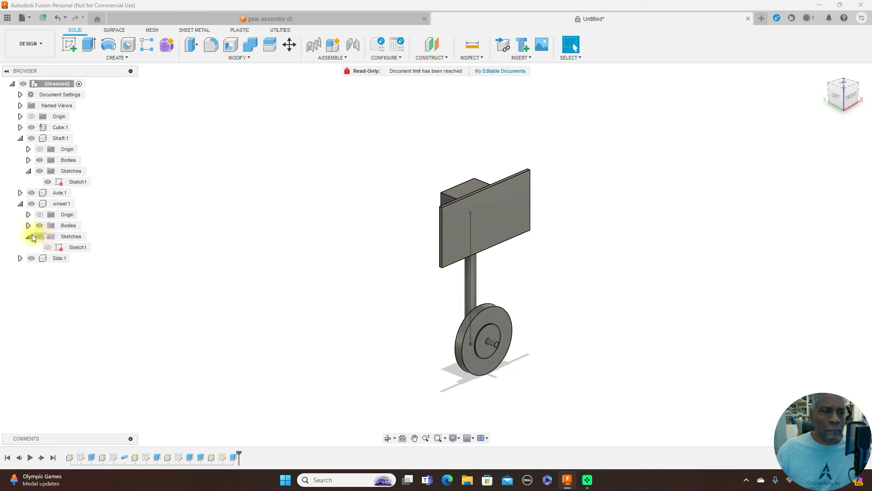
left_click(28, 236)
left_click(50, 182)
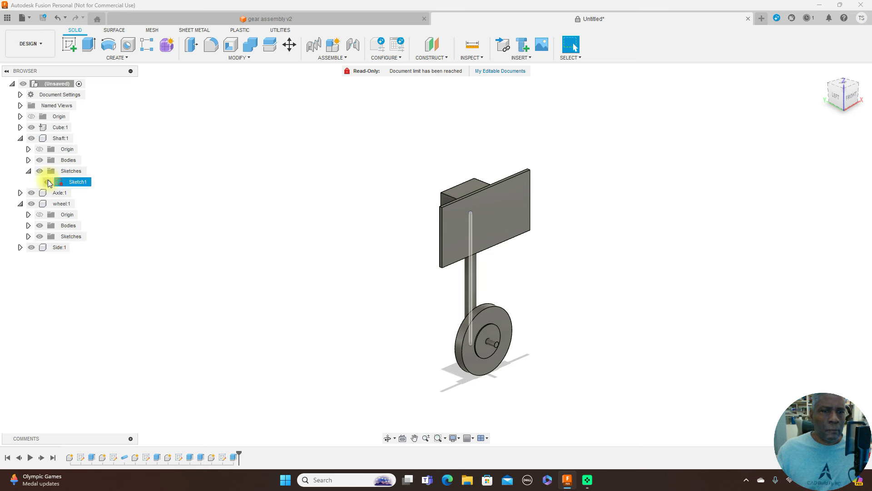
left_click(48, 183)
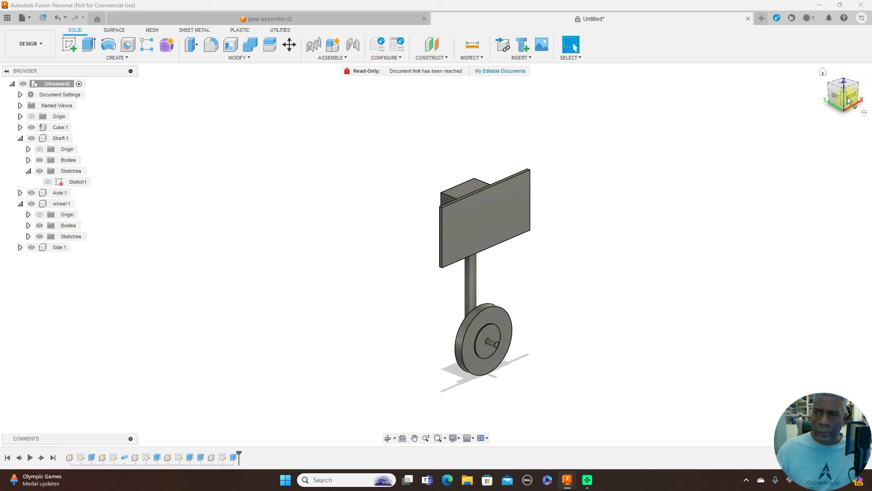
Move the Side plate, shaft, wheel and axle apart to test their freedom, and revert their positions.
mouse_move(436, 254)
middle_mouse_down("shift")
mouse_move(255, 136)
mouse_move(64, 83)
mouse_move(4, 93)
mouse_move(82, 91)
middle_mouse_up("shift")
left_click_drag(473, 200, 560, 204)
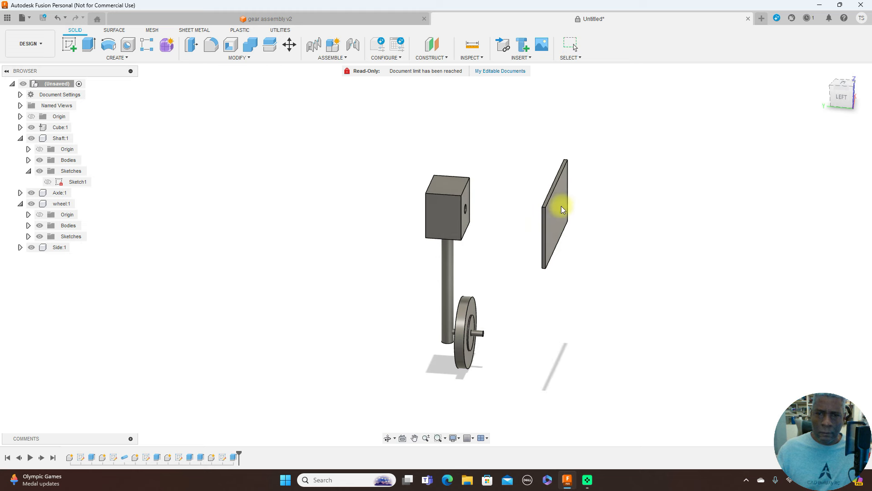
left_click_drag(446, 259, 401, 269)
left_click_drag(464, 305, 553, 309)
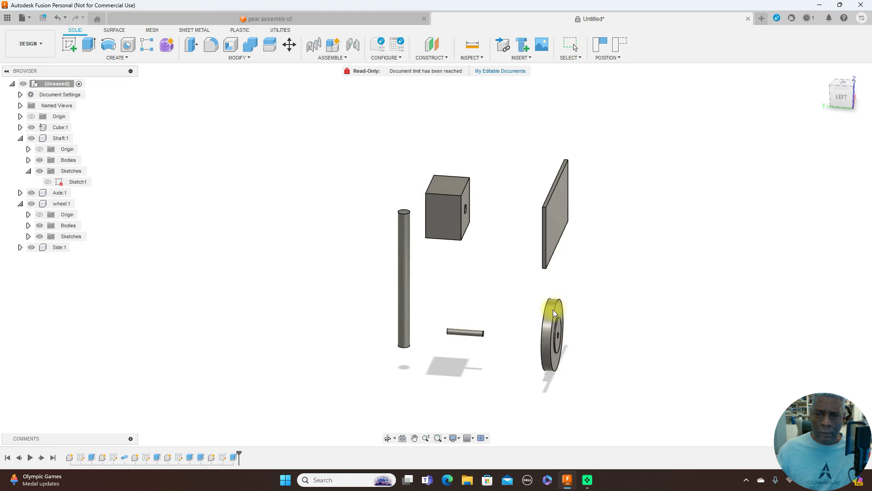
left_click_drag(479, 334, 471, 359)
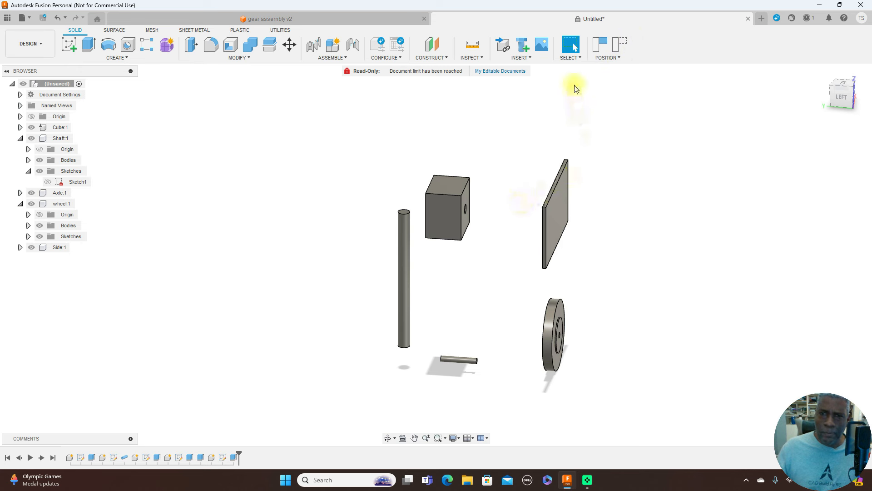
left_click(616, 48)
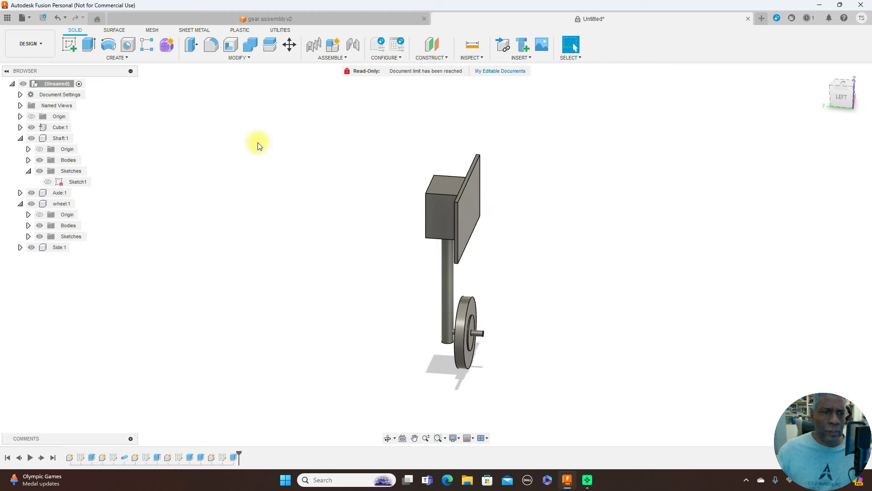
Unground the Cube component from its parent, test that it moves freely, and revert its position.
right_click(56, 128)
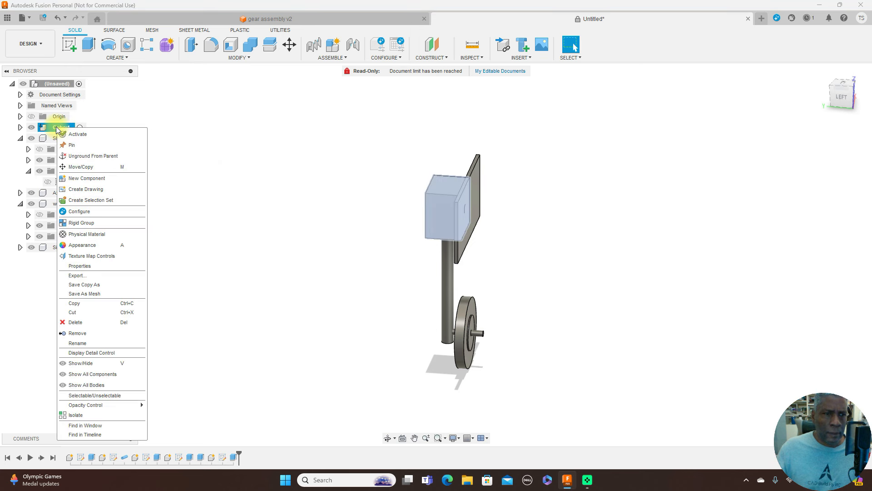
left_click(96, 157)
left_click_drag(432, 206, 377, 198)
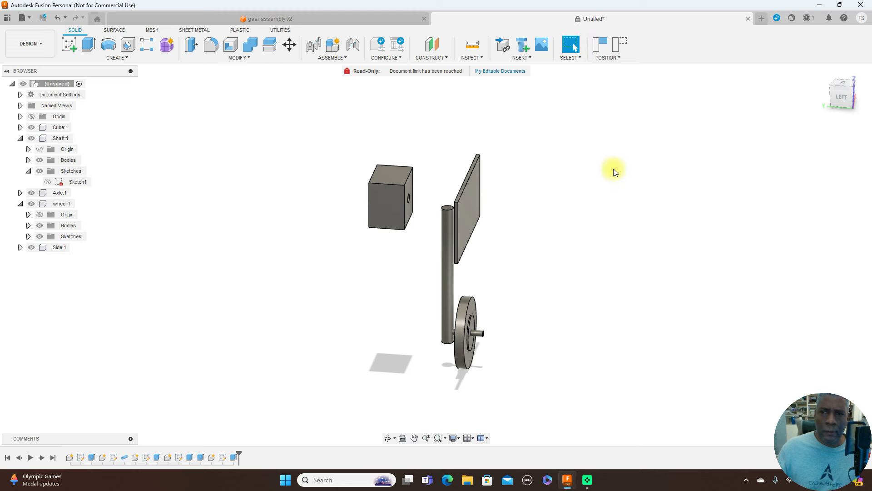
left_click(617, 46)
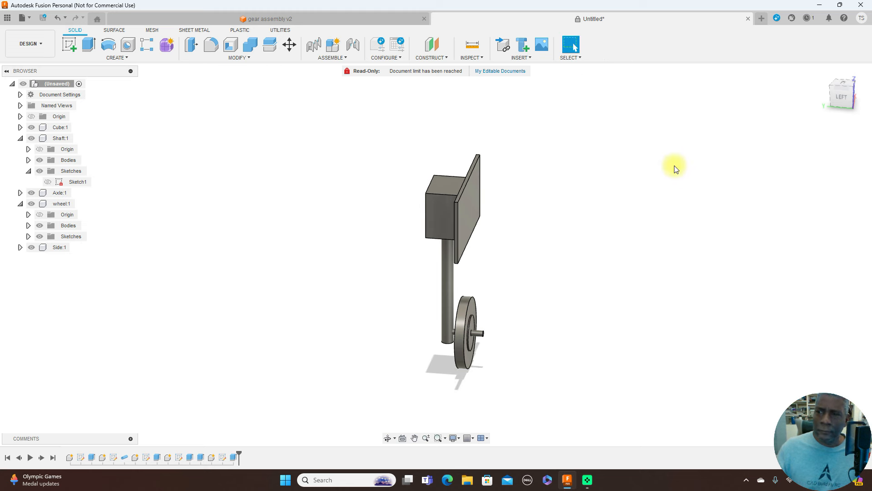
left_click_drag(853, 96, 856, 102)
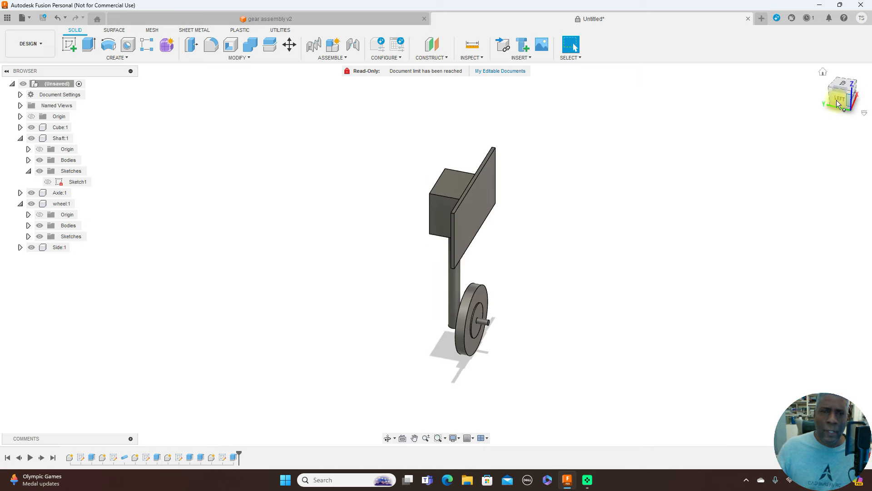
left_click(348, 58)
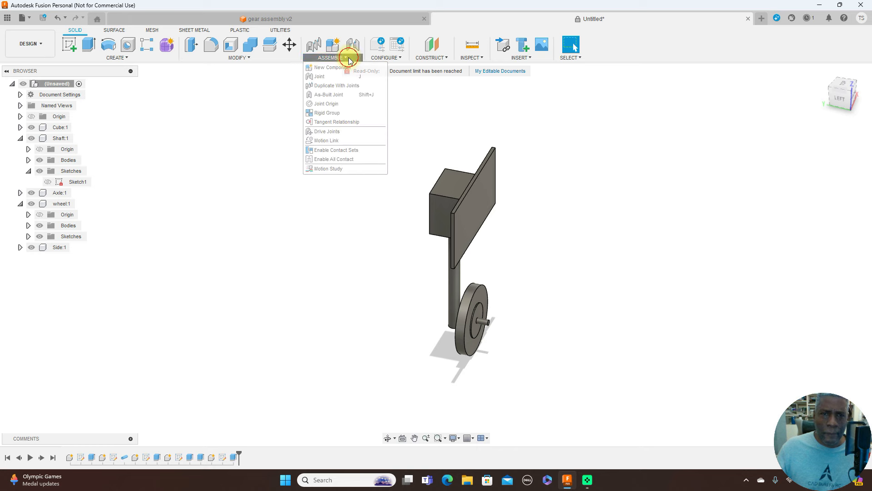
left_click(341, 95)
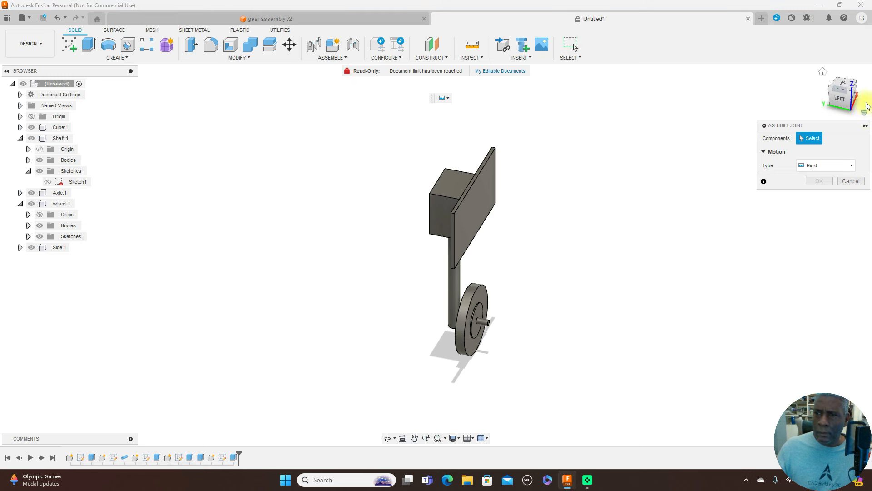
left_click_drag(848, 102, 863, 92)
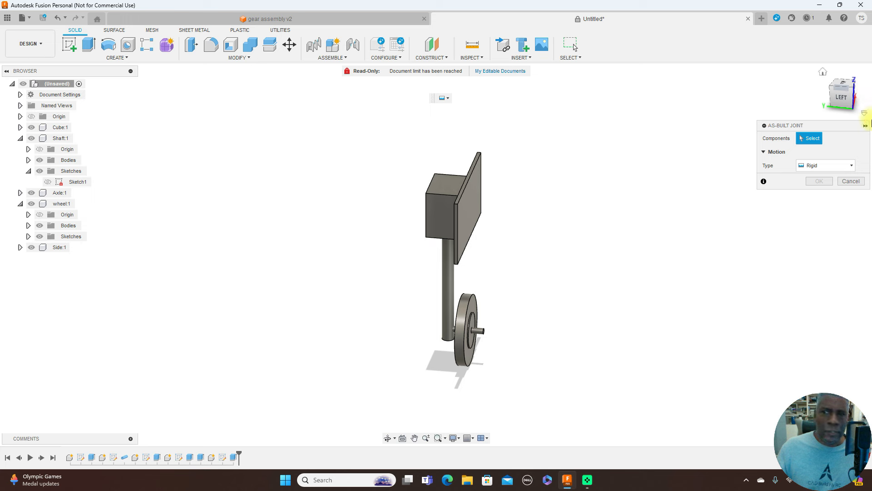
left_click(853, 182)
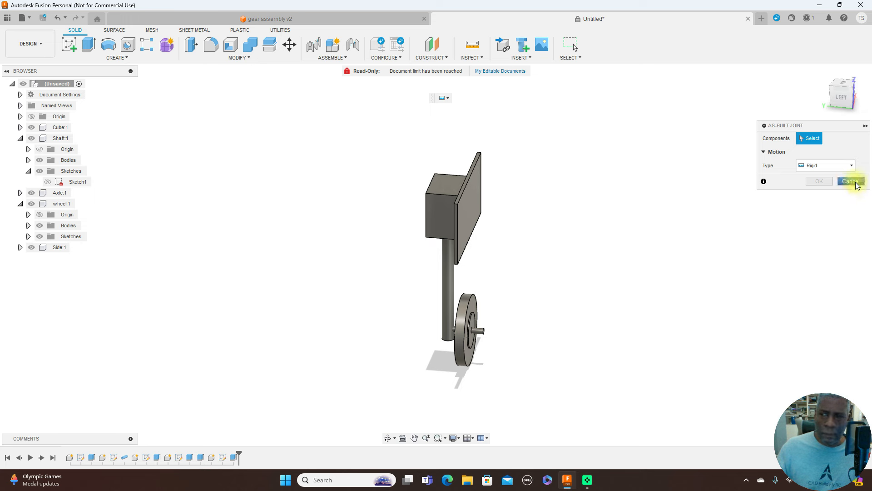
left_click_drag(850, 98, 822, 98)
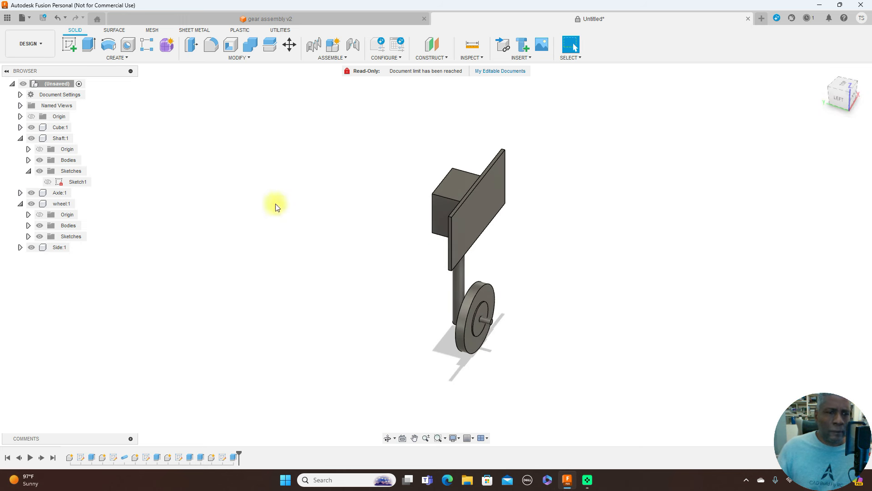
Ground the Side component to its parent so it becomes the fixed part of the assembly.
right_click(55, 247)
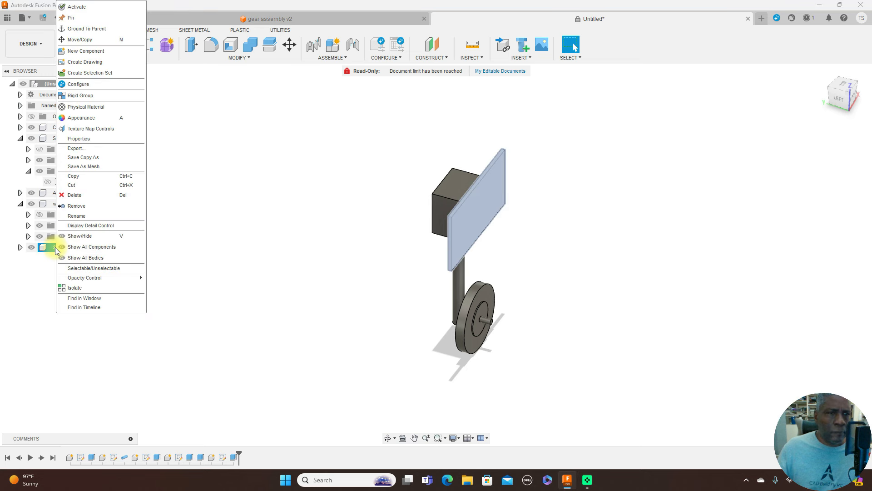
left_click(100, 30)
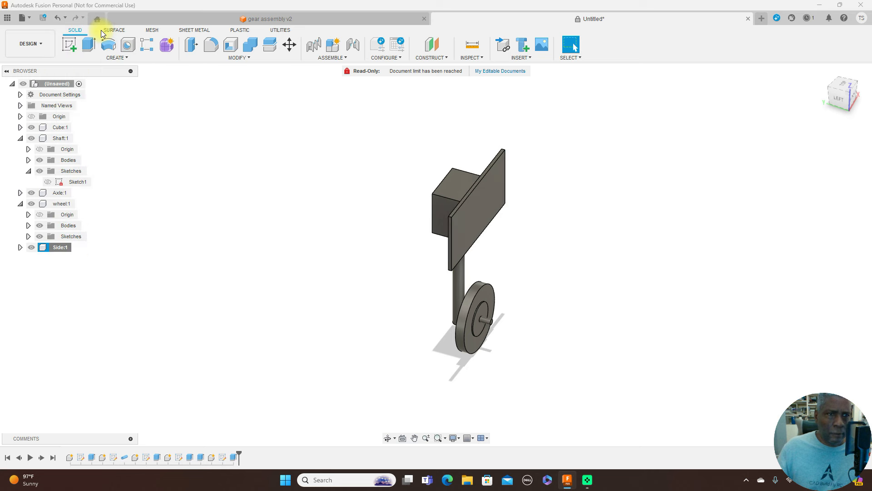
left_click(510, 172)
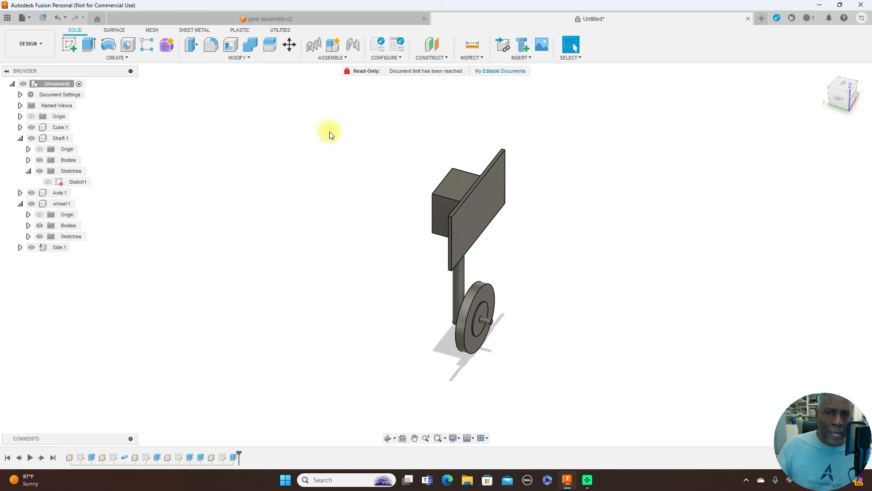
Start a Revolute as-built joint between the Cube and the Side plate, with its origin at the centre of the cube's hole.
left_click(347, 60)
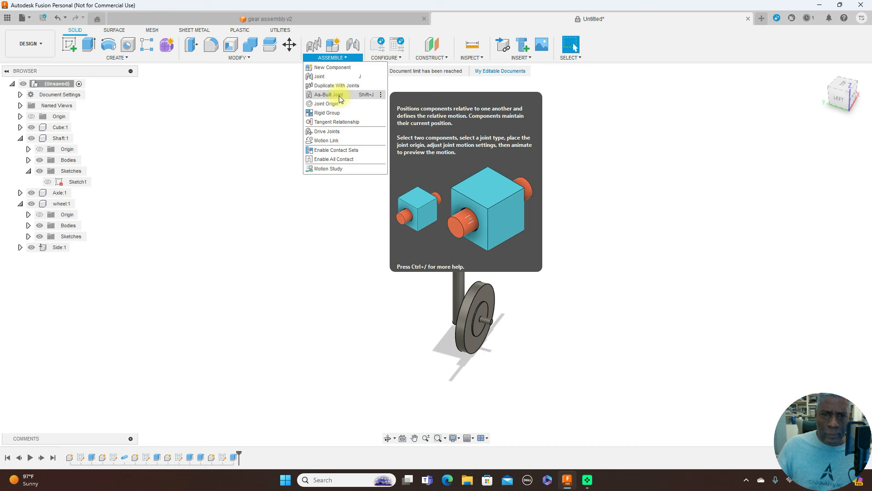
left_click(336, 94)
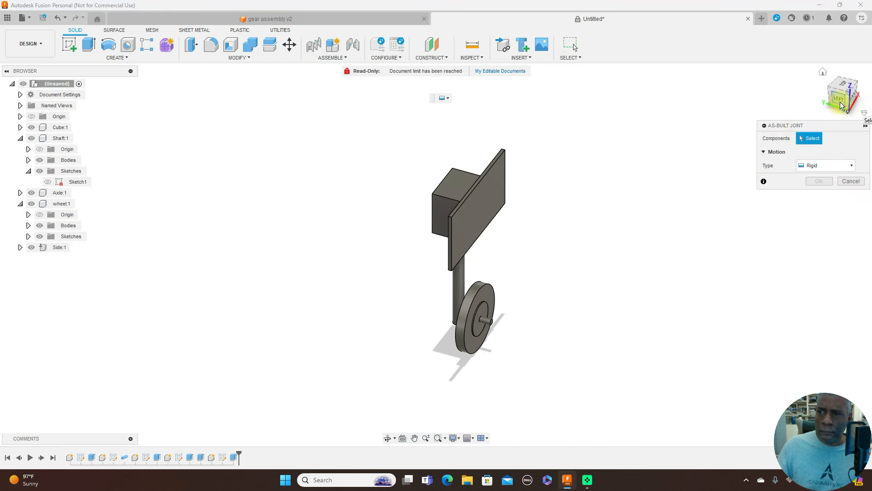
left_click_drag(848, 101, 871, 96)
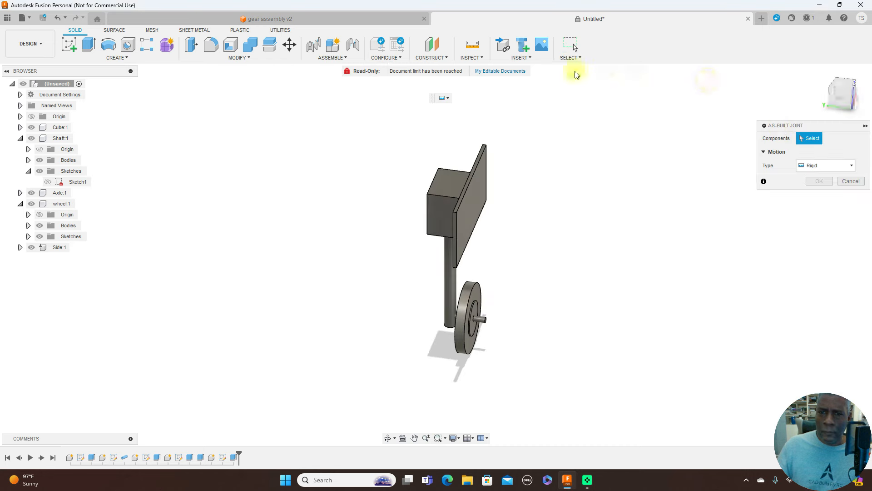
left_click(446, 179)
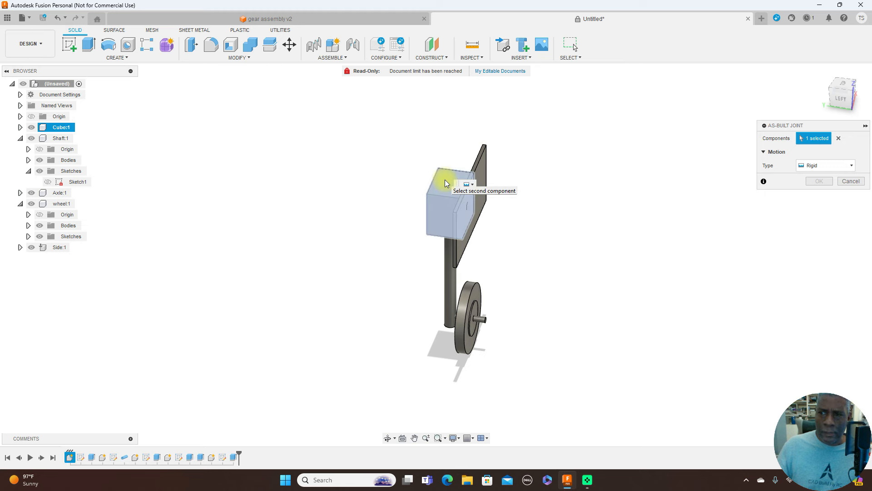
left_click(484, 166)
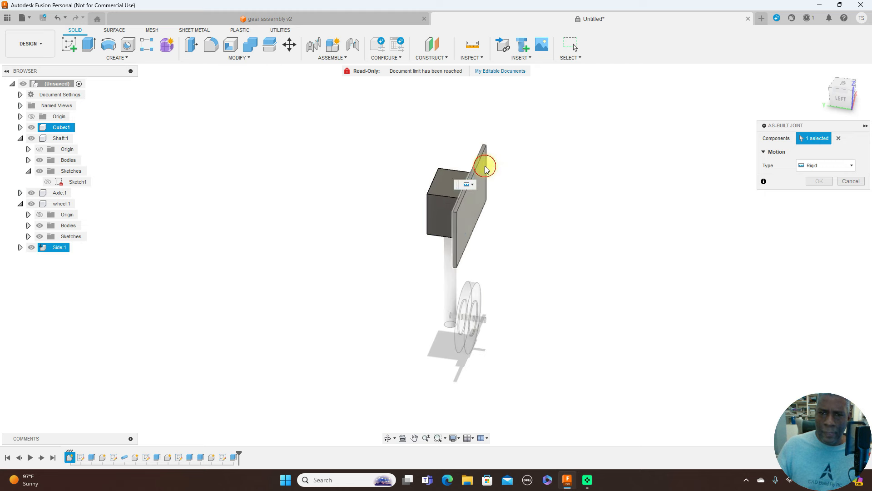
left_click(838, 166)
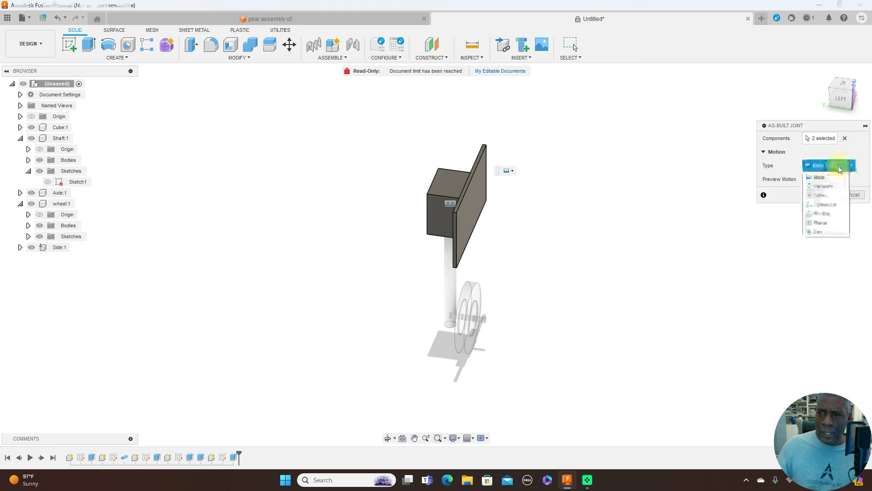
left_click(834, 190)
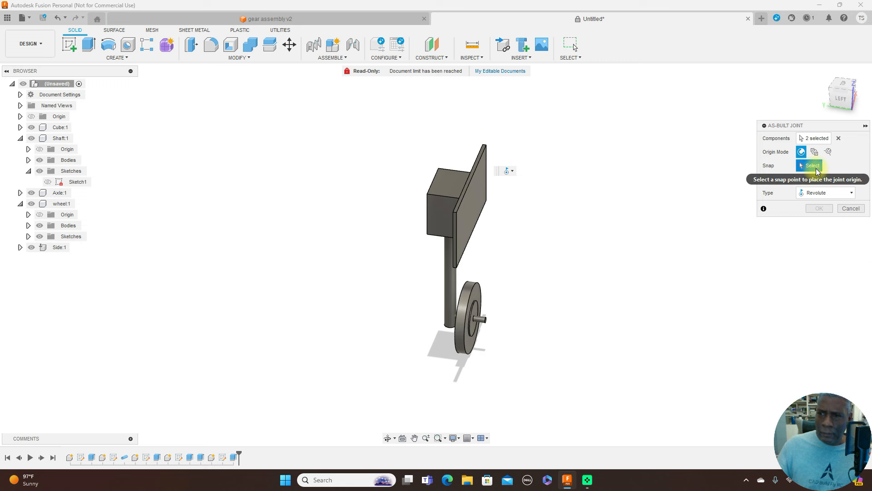
left_click(835, 101)
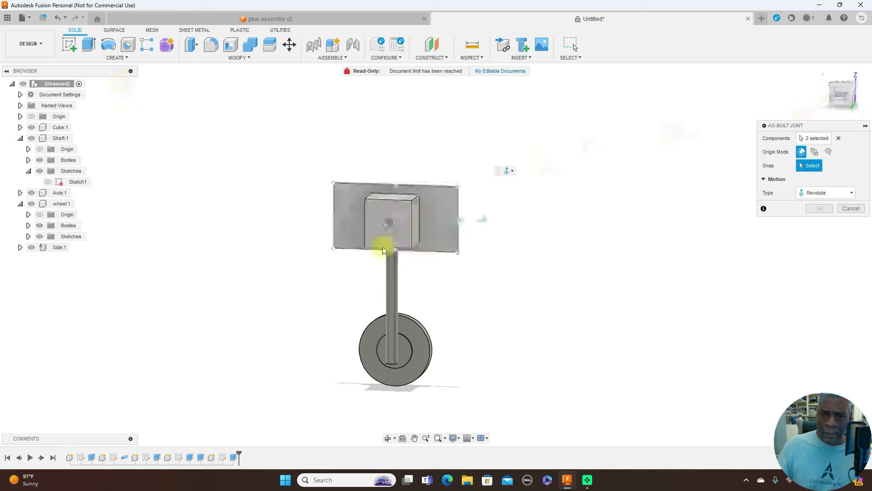
left_click(388, 225)
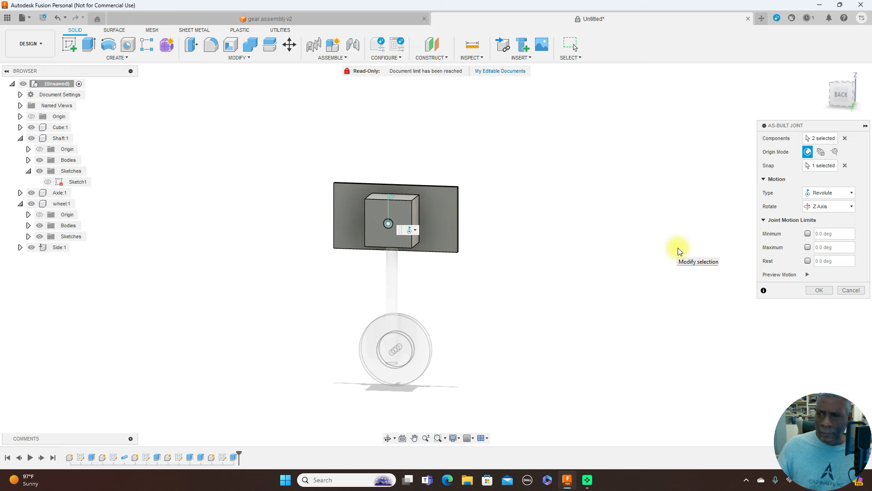
Limit the revolute joint's rotation to a minimum of 0 deg and a maximum of 90 deg, and create the joint.
left_click(807, 248)
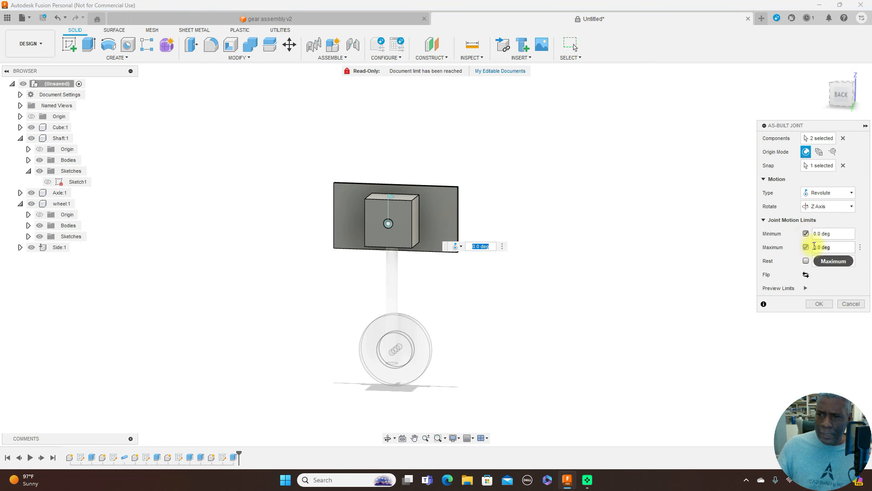
left_click(815, 246)
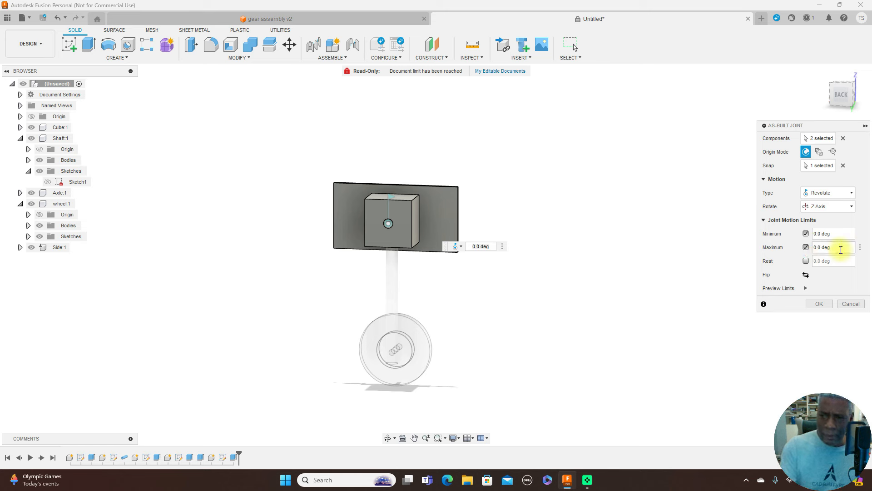
type("9")
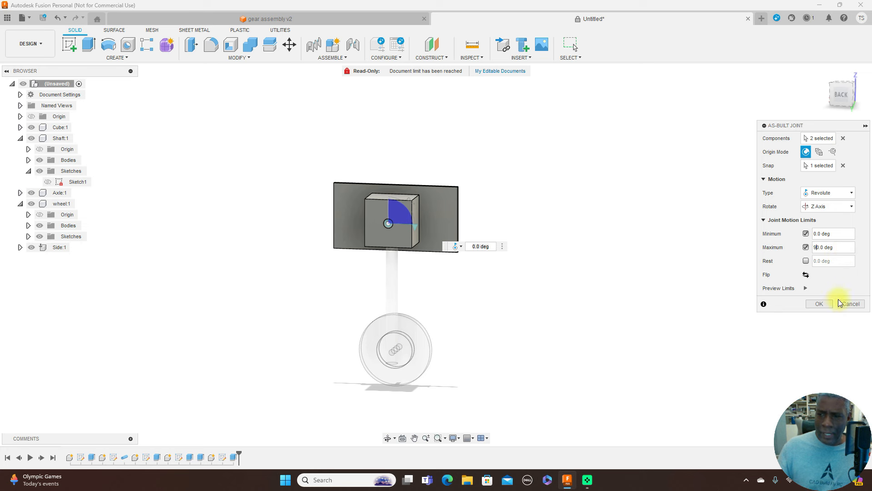
left_click(826, 308)
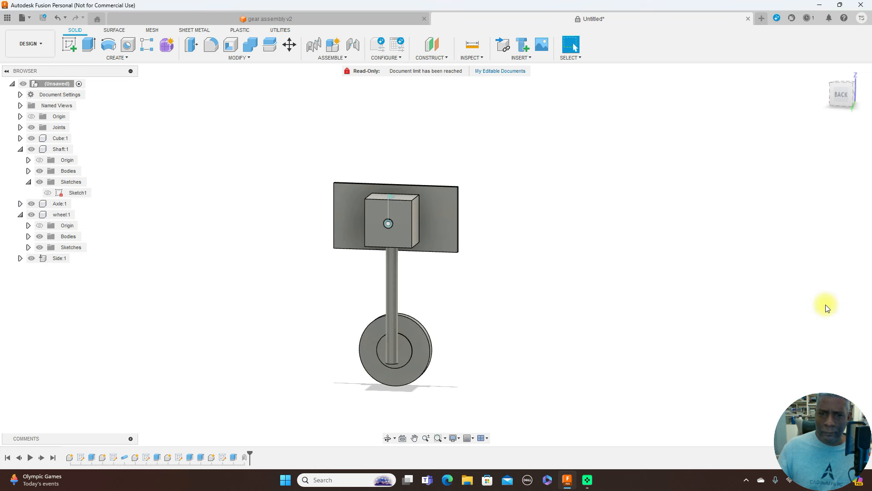
Create a Rigid as-built joint between the Cube and the Shaft.
left_click(850, 99)
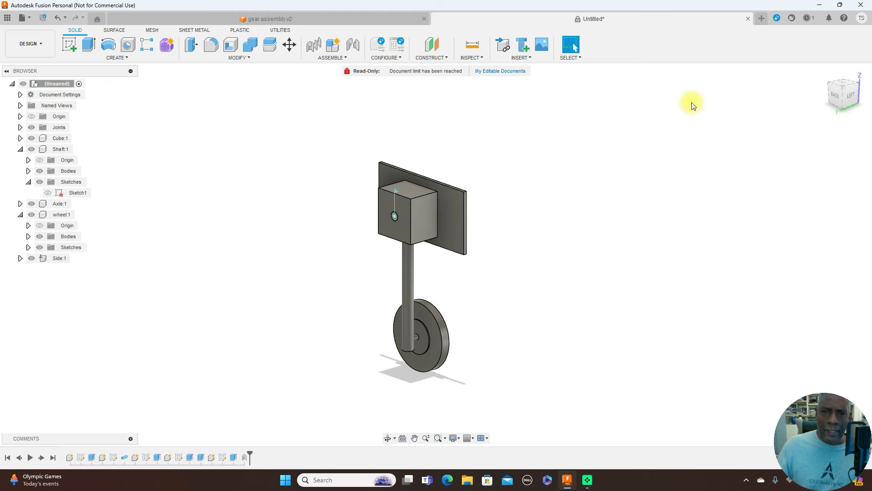
left_click(351, 61)
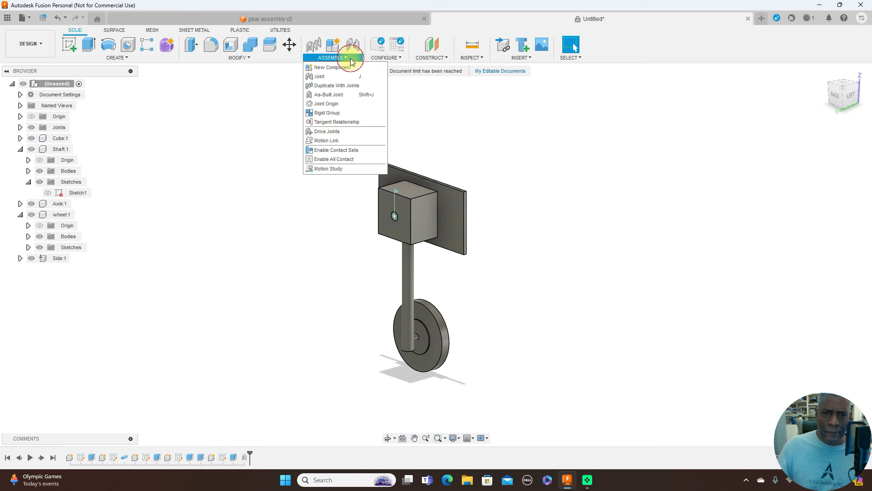
left_click(333, 95)
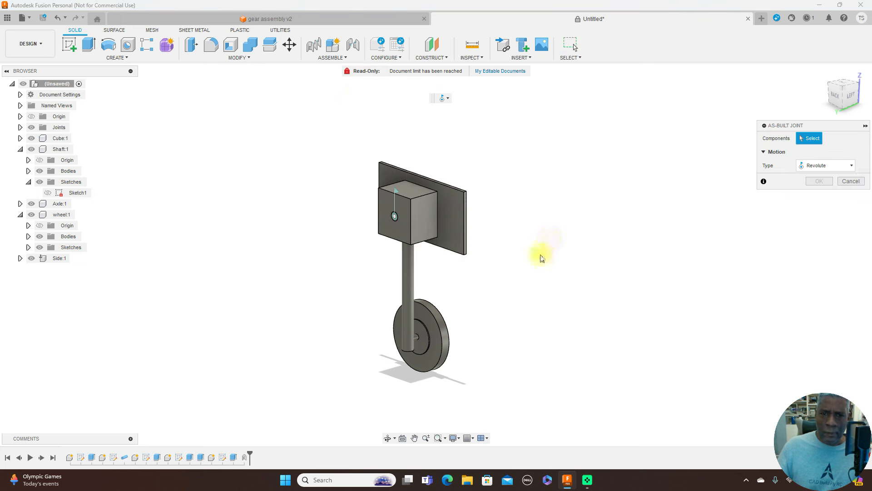
left_click(427, 208)
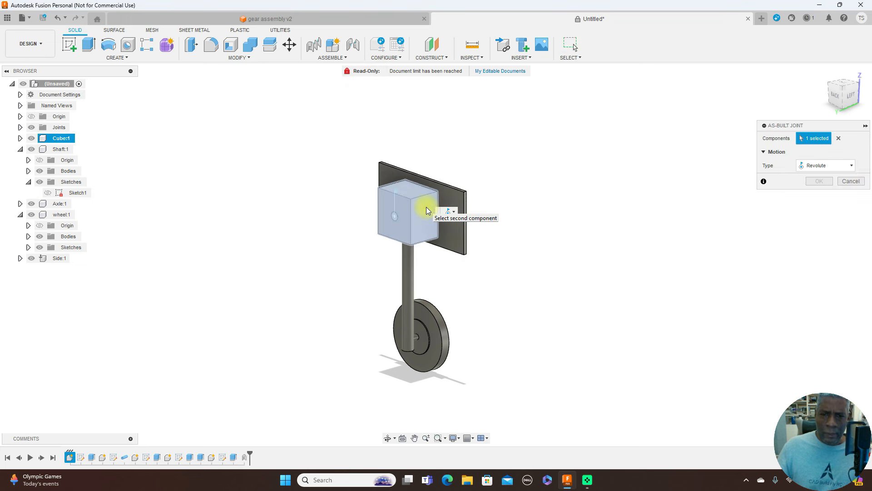
left_click(410, 279)
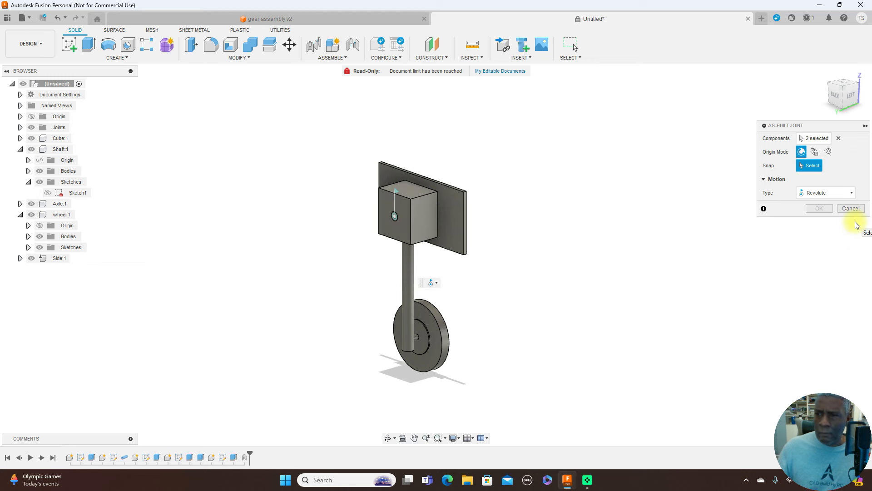
left_click(851, 194)
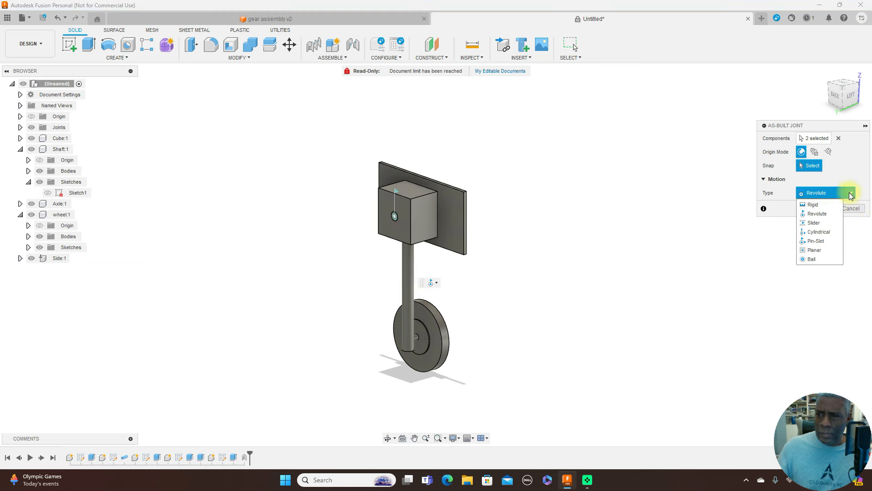
left_click(830, 205)
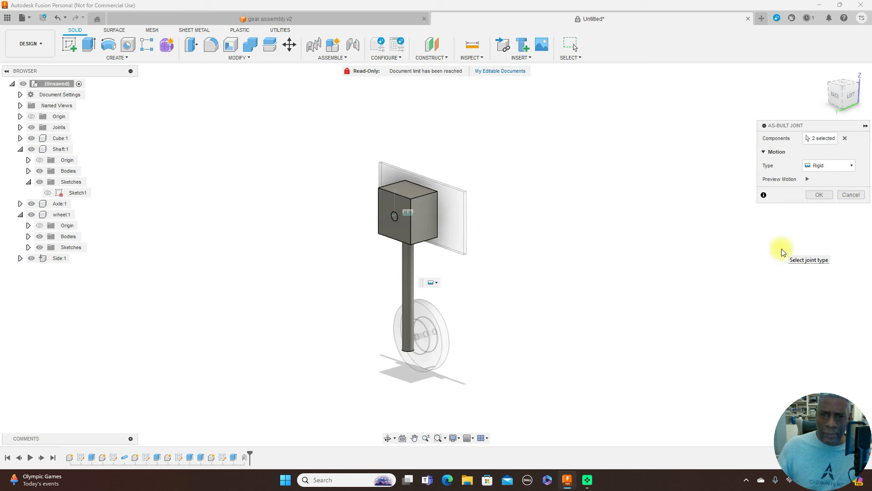
left_click(821, 195)
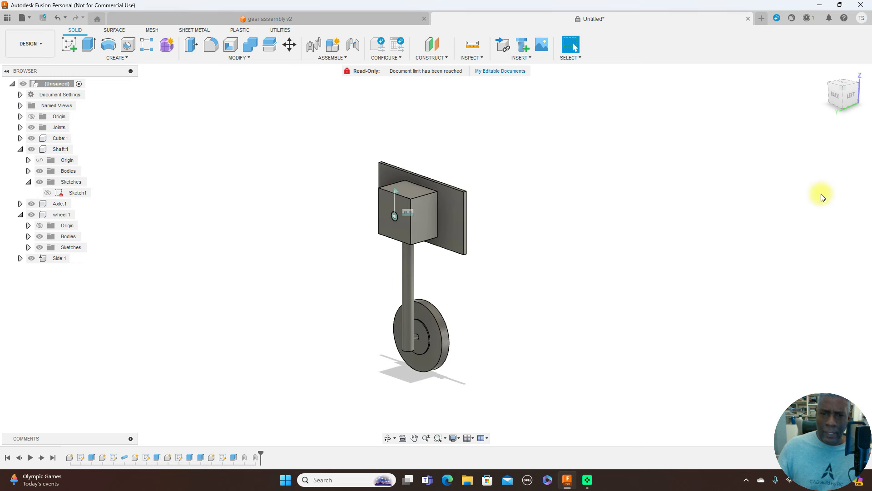
Create a Rigid as-built joint between the Shaft and the Axle.
right_click(609, 169)
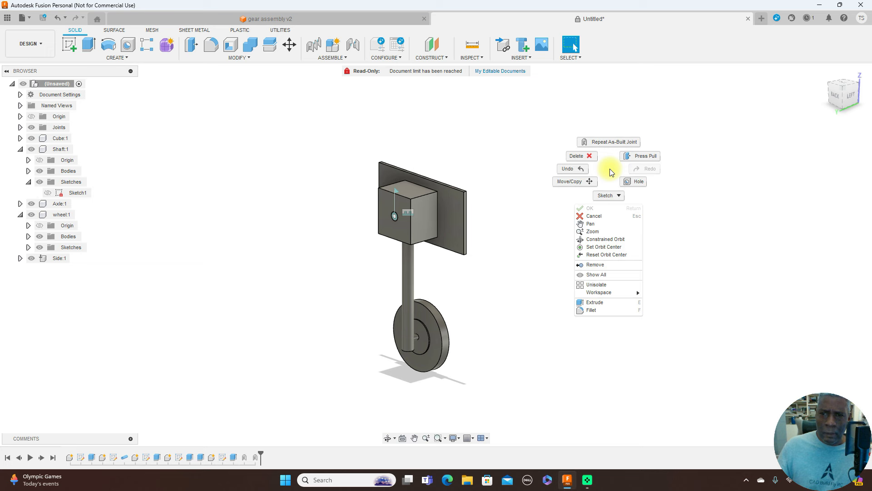
left_click(604, 143)
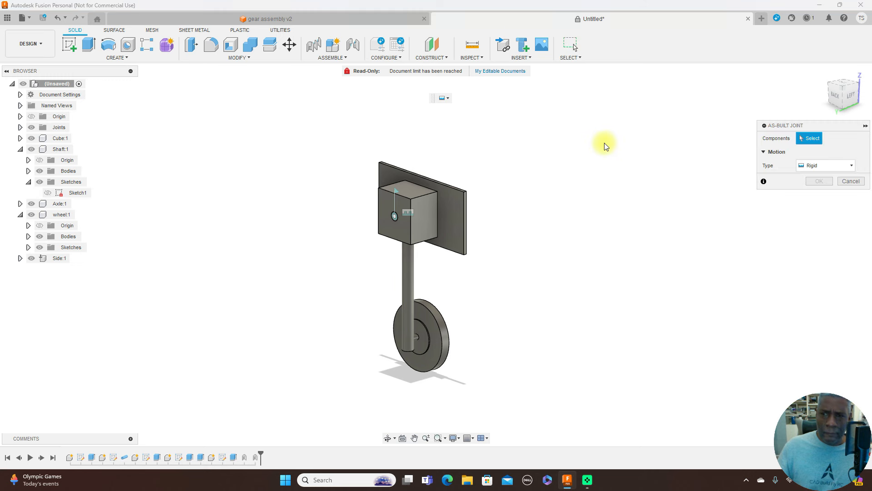
left_click(383, 323)
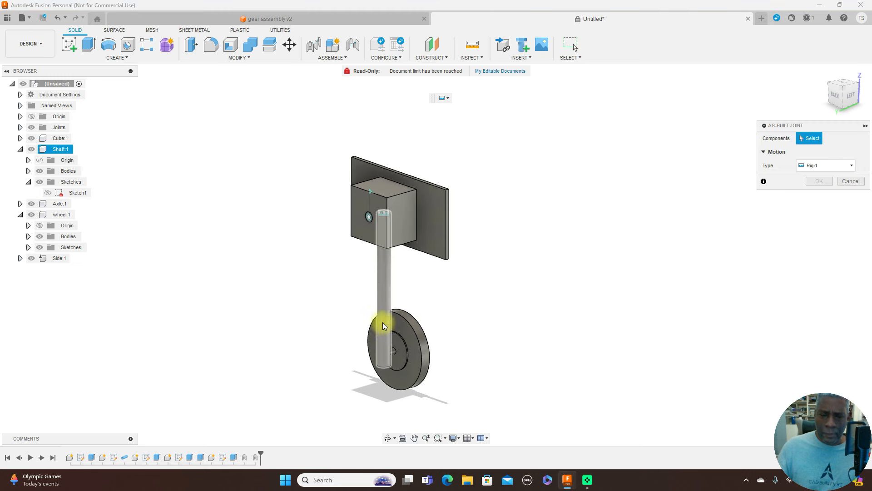
left_click_drag(846, 98, 808, 96)
scroll(460, 355, "up", 3)
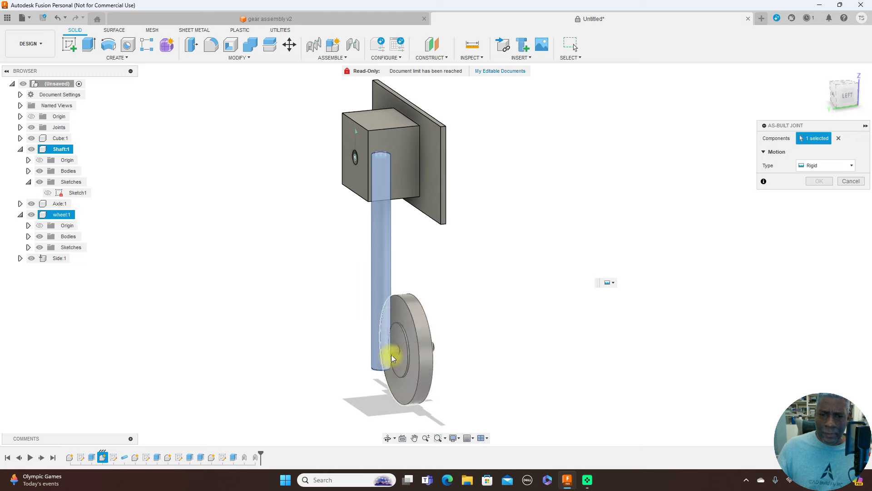
left_click(393, 350)
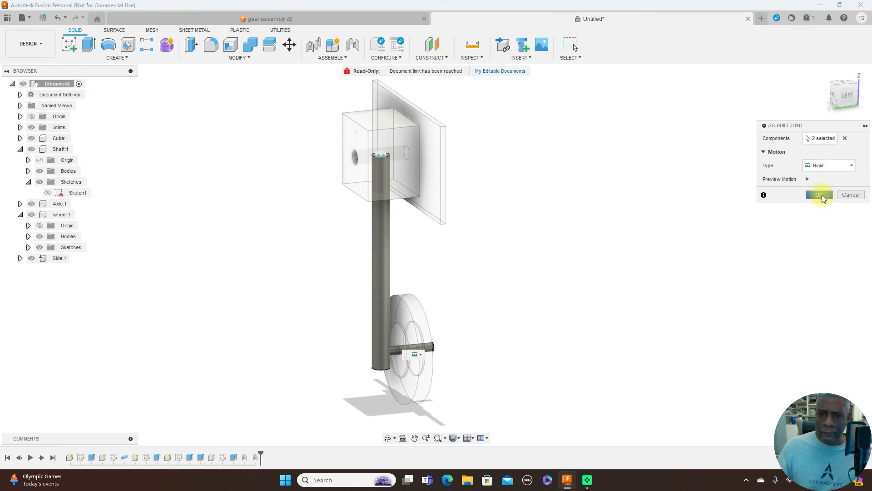
left_click(822, 195)
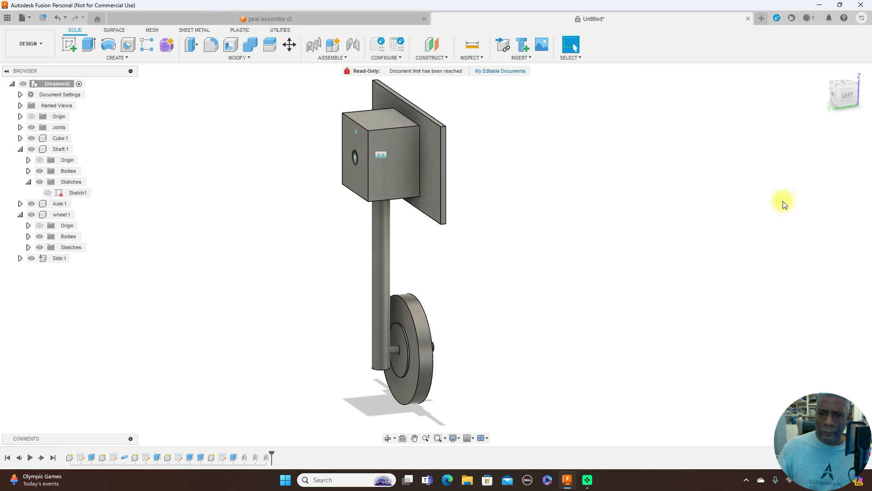
Create a Rigid as-built joint between the Axle and the wheel.
right_click(609, 255)
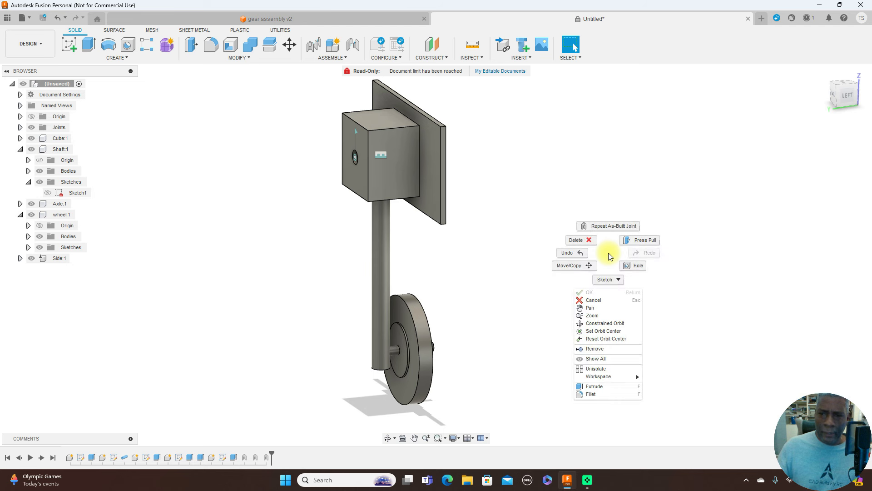
left_click(606, 227)
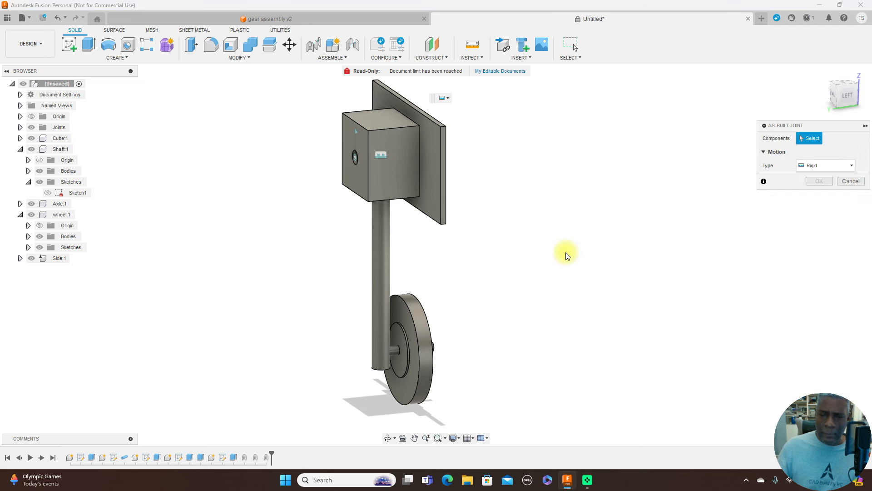
scroll(468, 334, "up", 3)
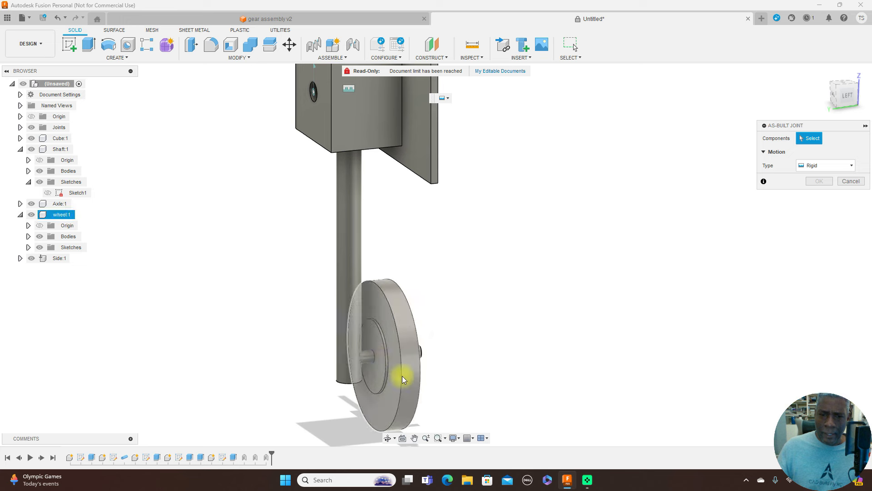
left_click(366, 356)
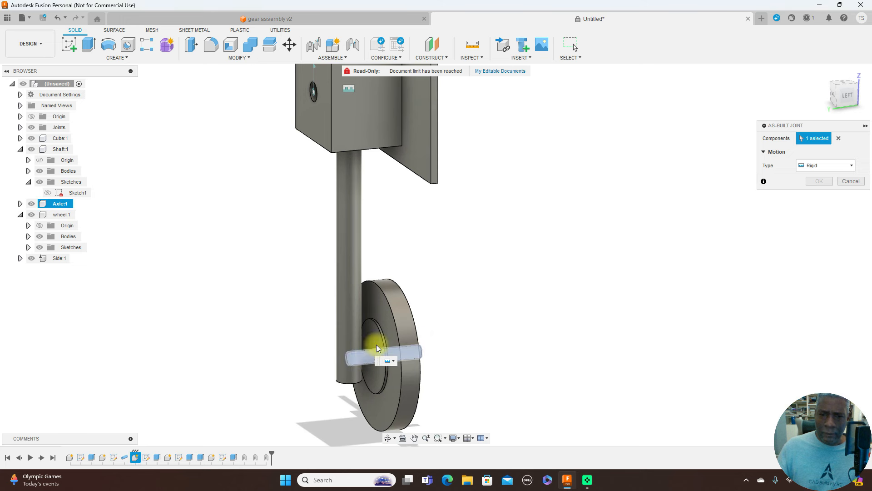
left_click(396, 321)
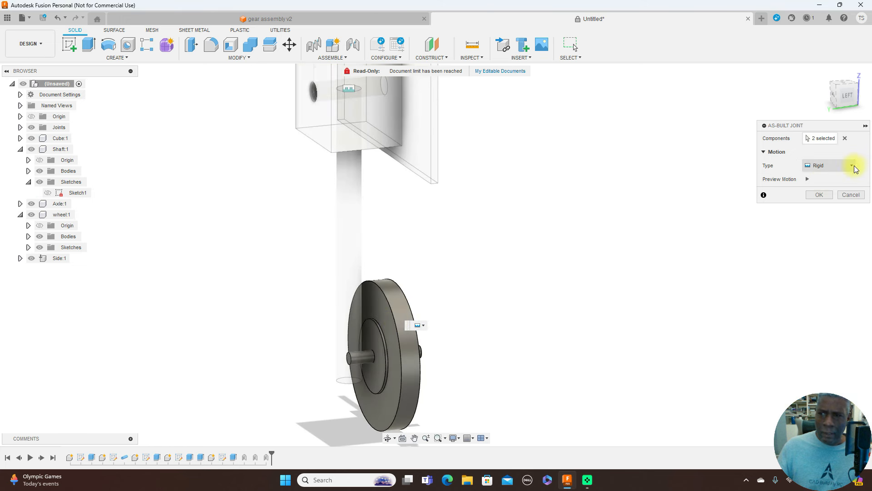
left_click(822, 197)
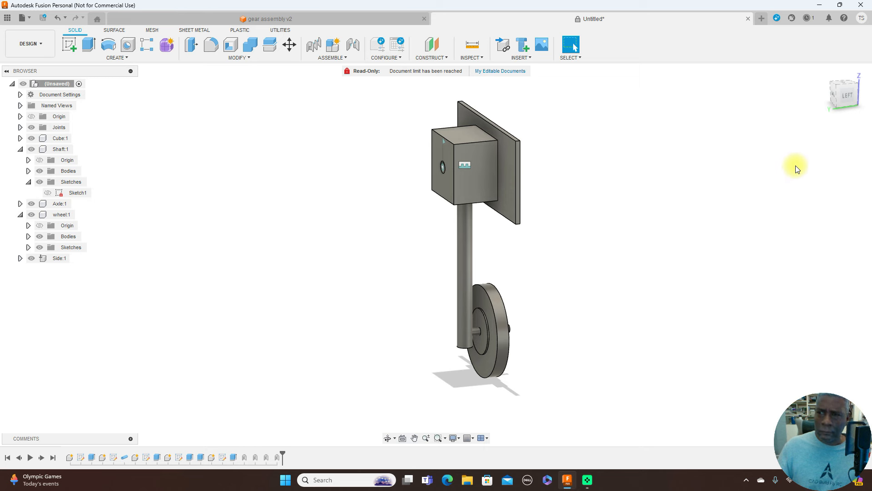
Expand the Joints folder to examine the assembly's as-built joints.
left_click(848, 101)
left_click_drag(847, 97, 793, 98)
middle_click_drag(806, 105, 814, 102, "shift")
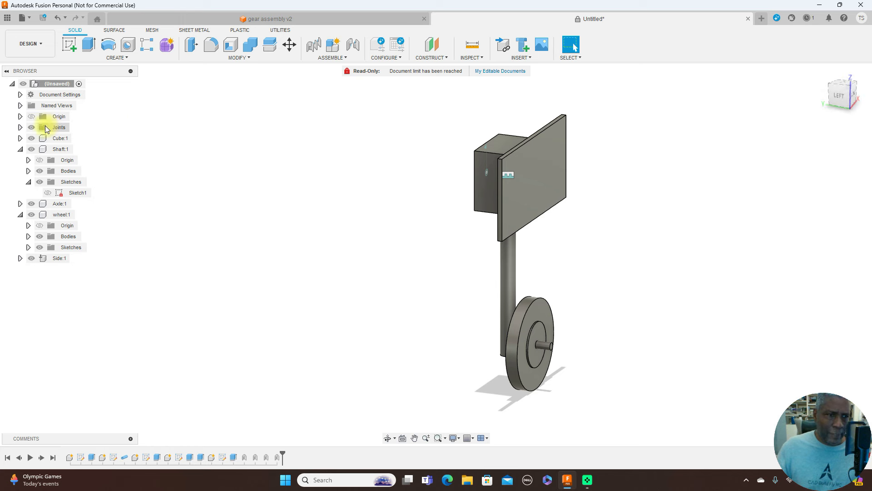
left_click(21, 128)
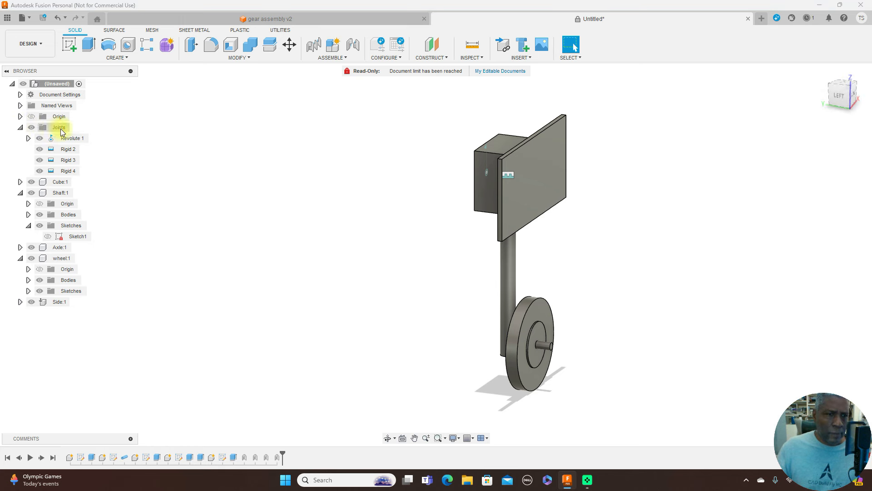
Animate the joint relationships of Revolute 1 to examine the landing gear's swing from several angles, ending the animation.
right_click(78, 139)
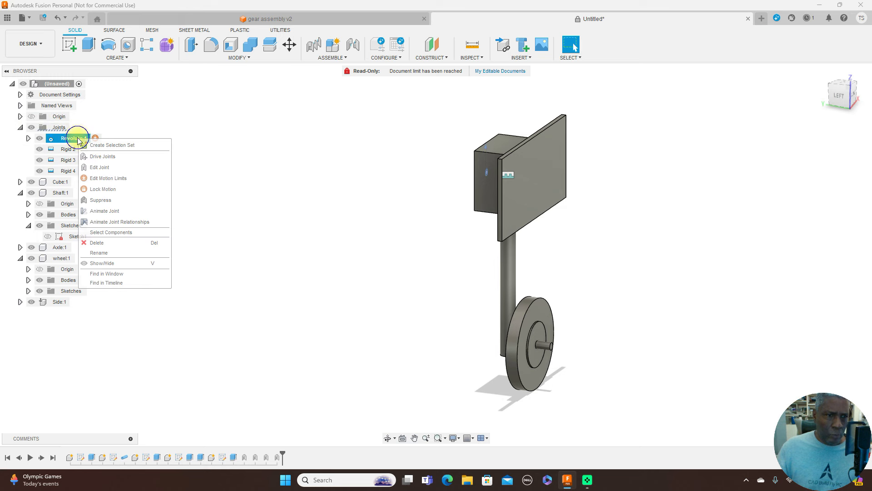
left_click(112, 223)
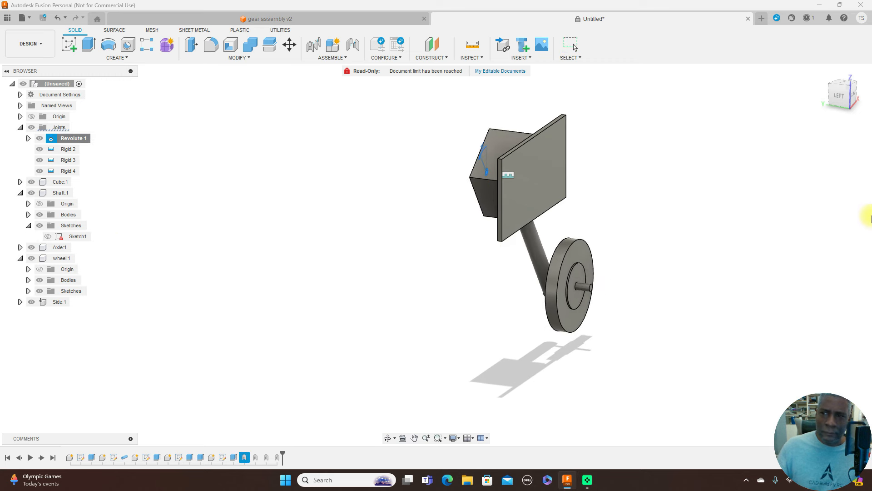
left_click(849, 106)
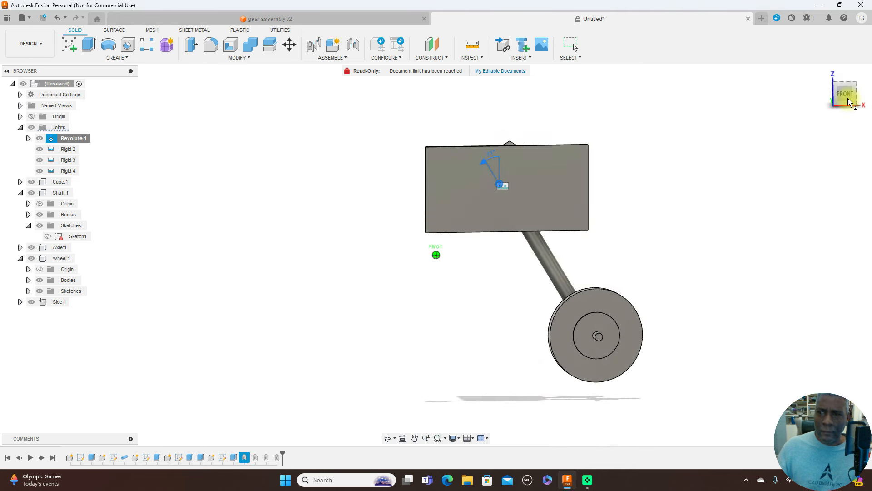
middle_click_drag(845, 100, 788, 172, "shift")
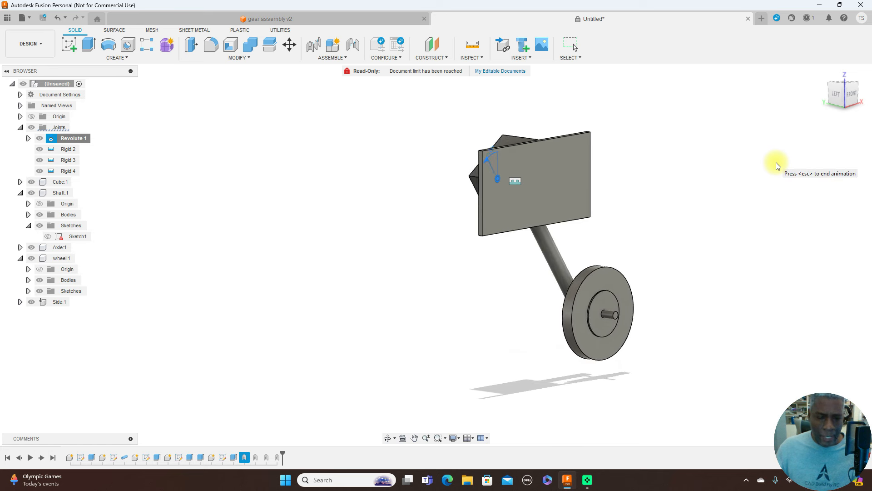
key("Escape")
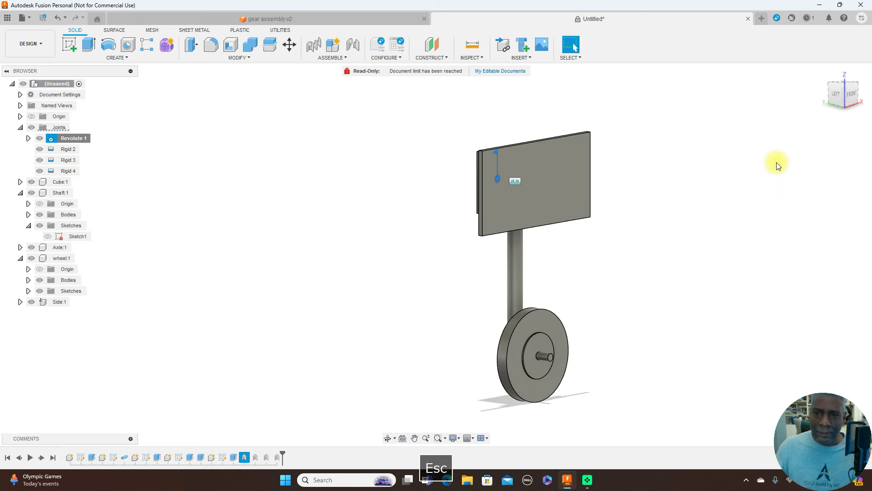
mouse_move(826, 100)
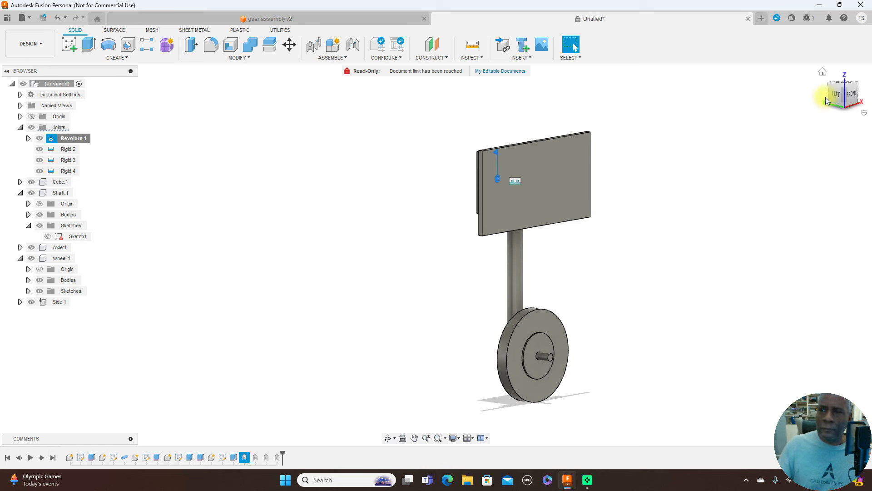
left_click(851, 98)
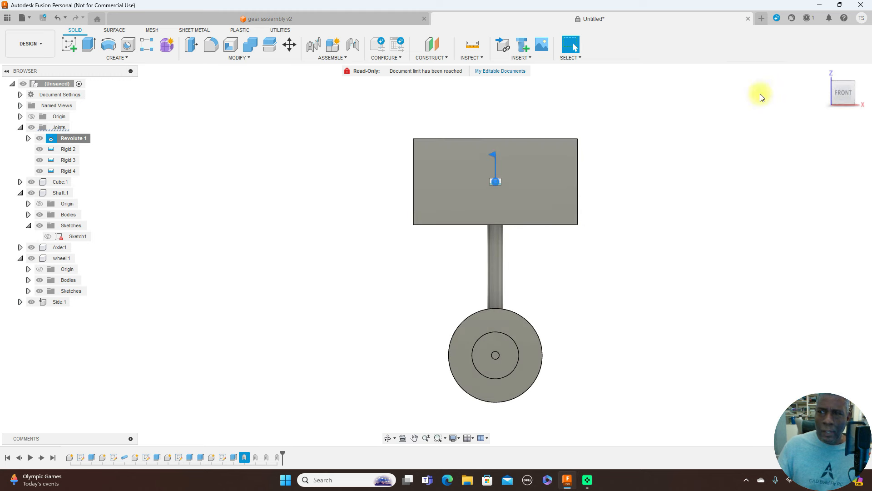
mouse_move(846, 89)
left_click_drag(846, 89, 845, 122)
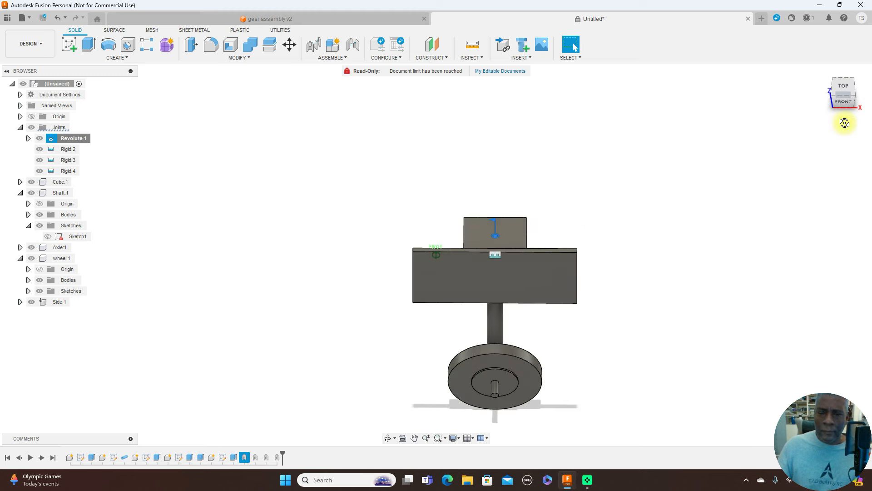
left_click(846, 100)
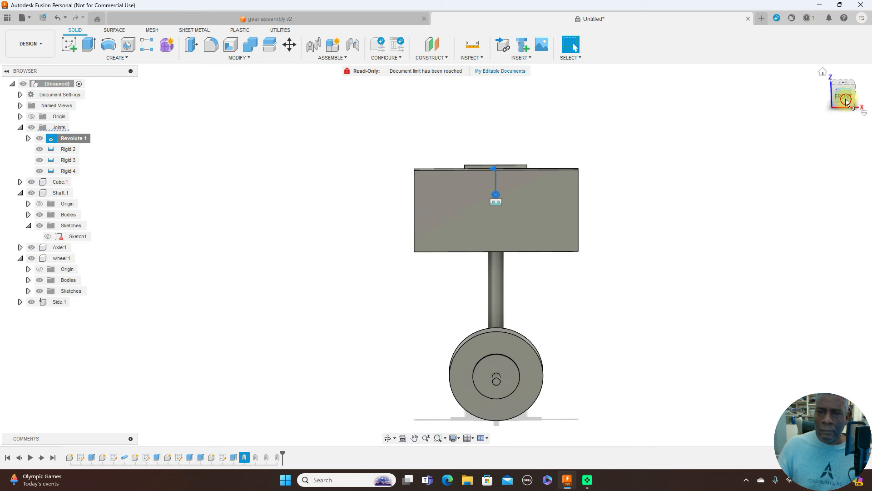
left_click(846, 101)
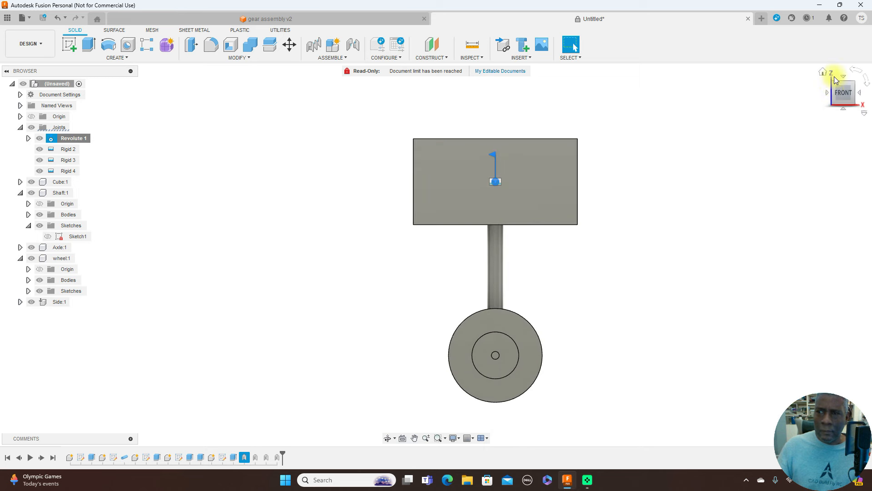
Mirror the Side plate's body as a new body about the XZ origin plane through the middle of the Cube.
left_click(833, 90)
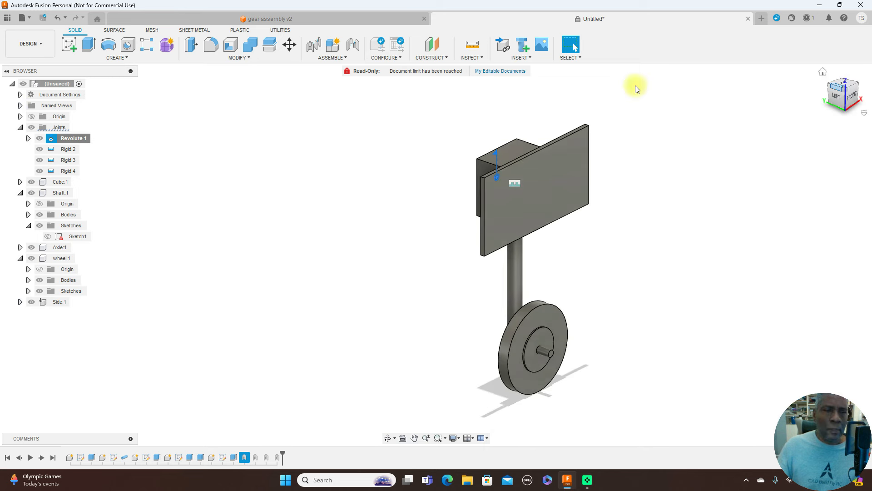
left_click(132, 58)
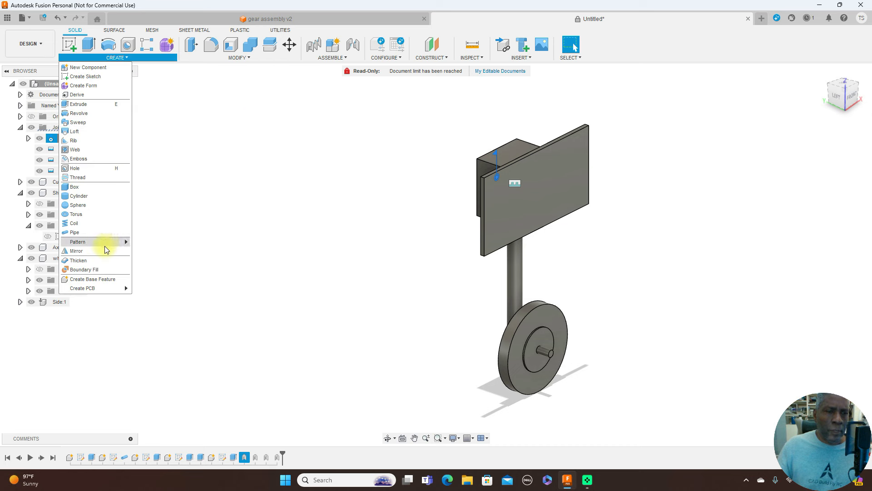
left_click(76, 251)
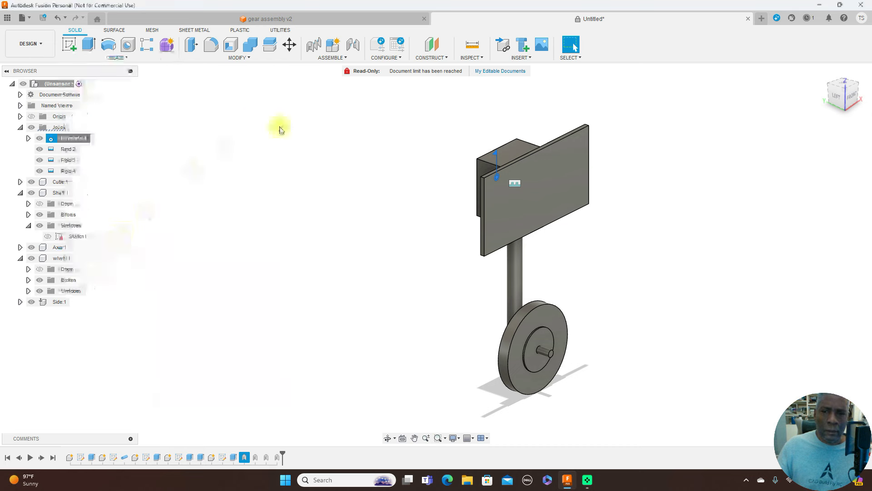
left_click(552, 172)
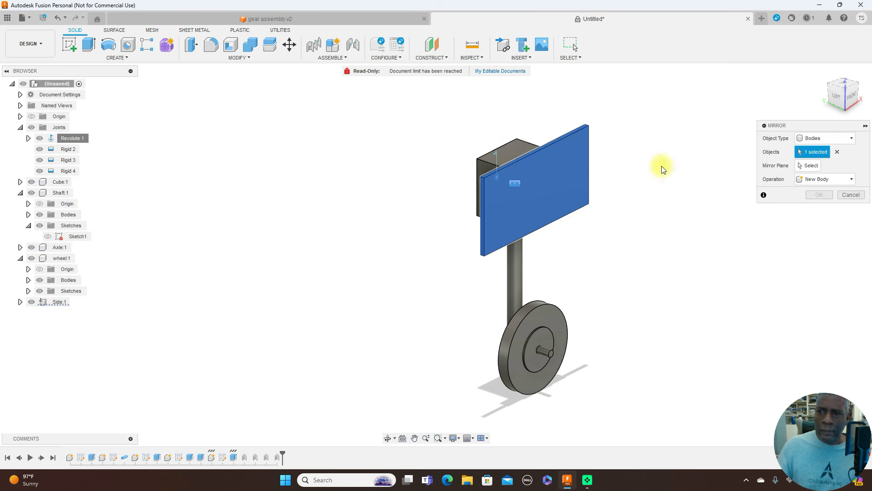
left_click(810, 166)
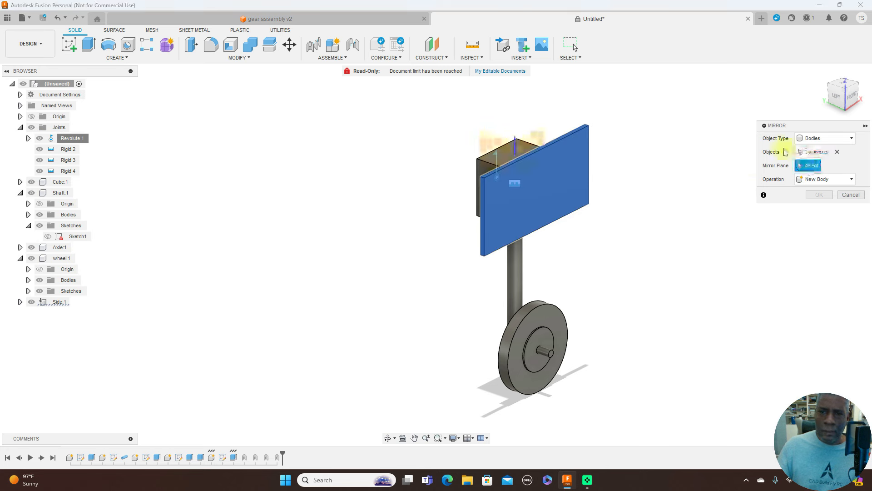
left_click(543, 139)
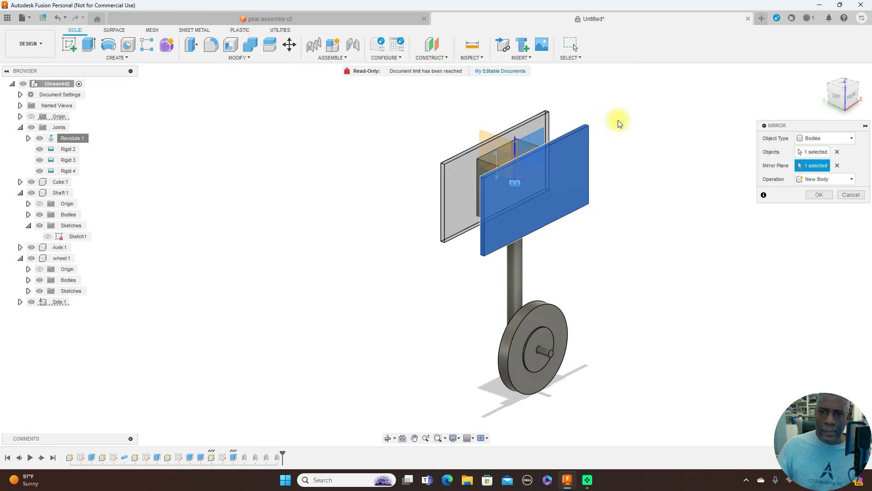
left_click(824, 195)
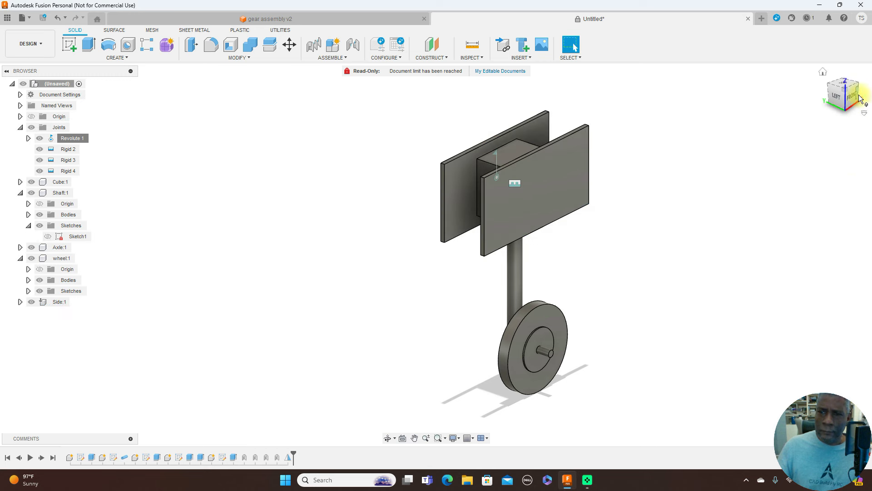
Sketch a vertical line on the Side plate's front face, from top edge to bottom edge, marking off a narrow strip at its right end.
scroll(655, 223, "up", 2)
scroll(654, 222, "down", 3)
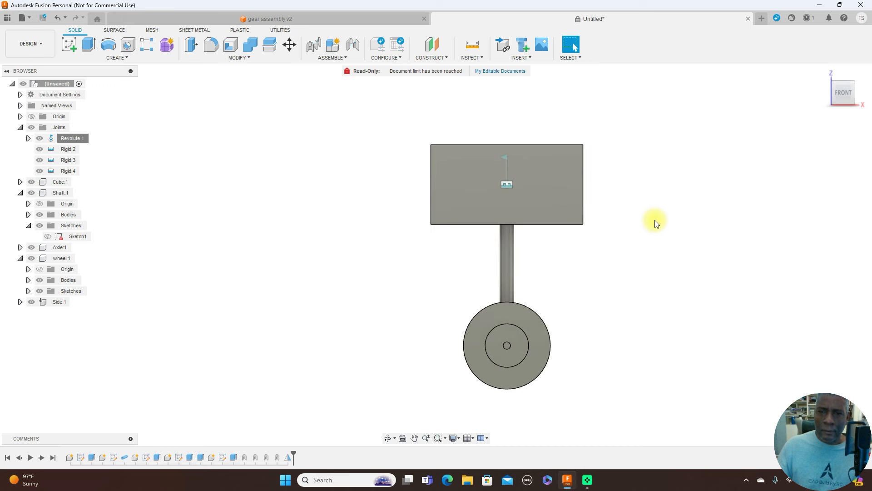
scroll(656, 223, "up", 1)
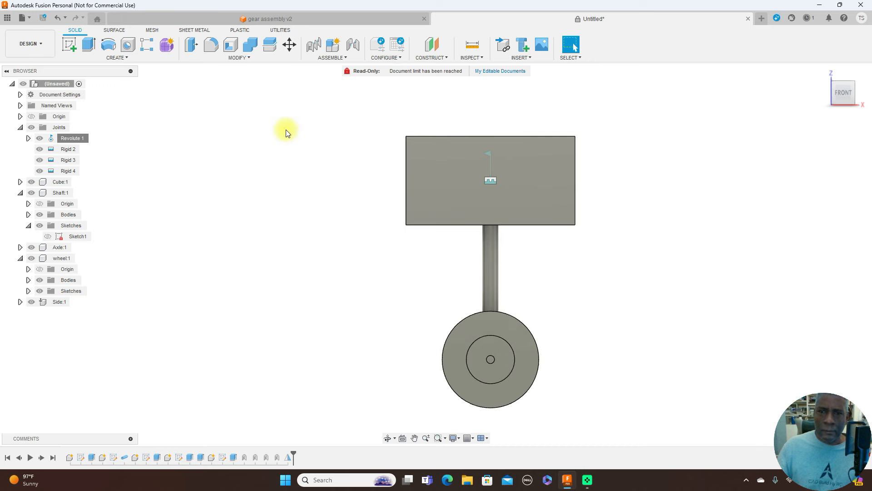
left_click(71, 46)
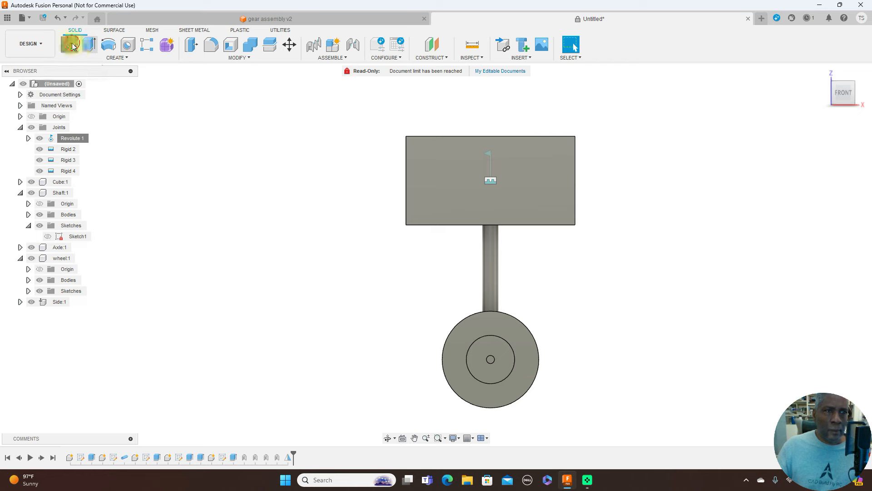
left_click(551, 162)
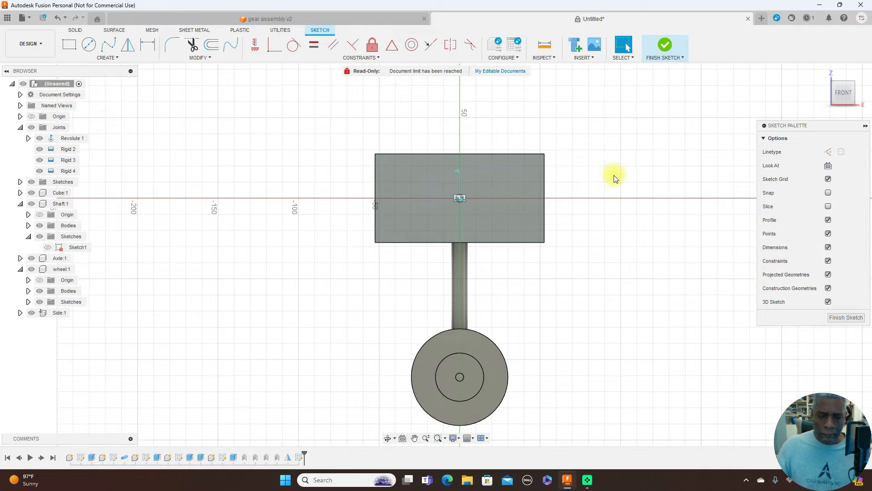
key("l")
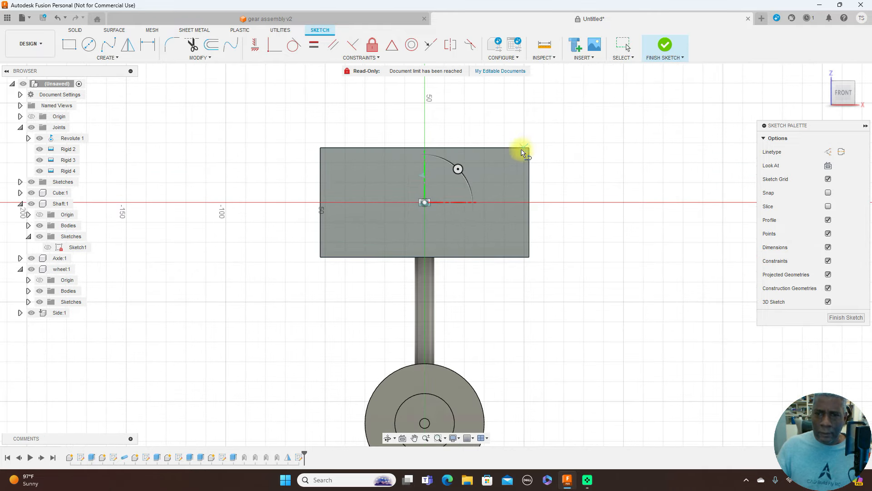
left_click(519, 148)
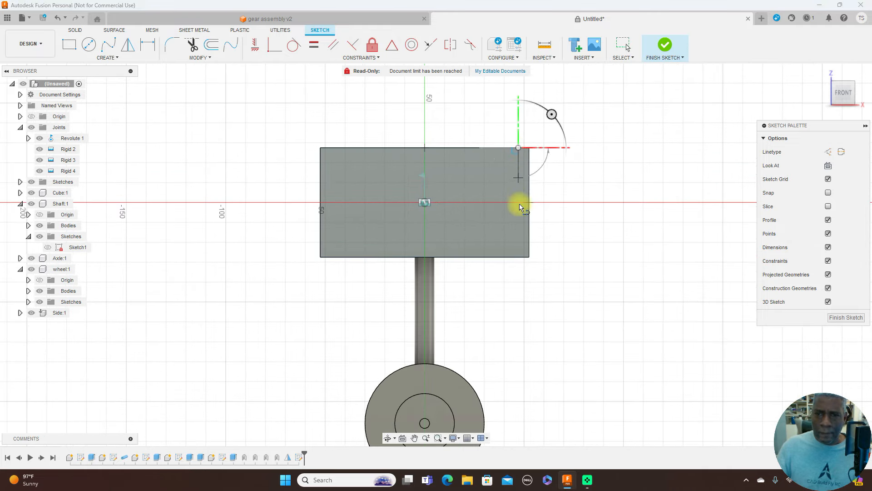
left_click(519, 258)
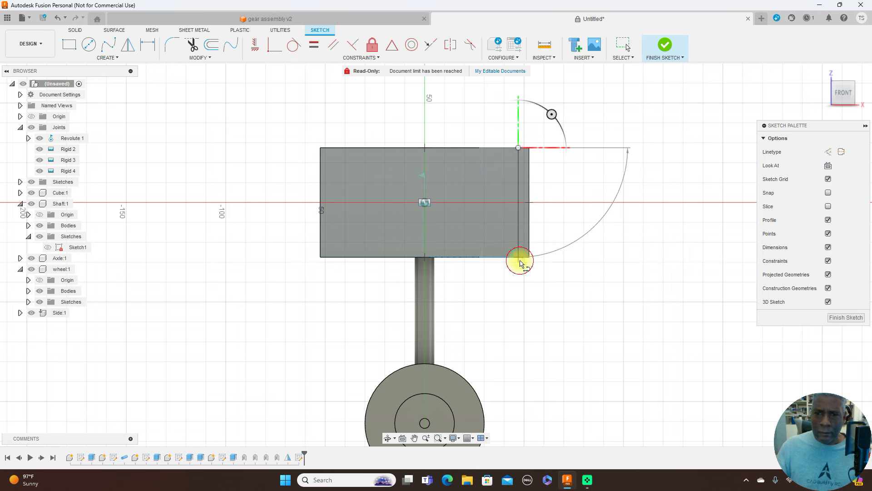
right_click(520, 261)
left_click(560, 263)
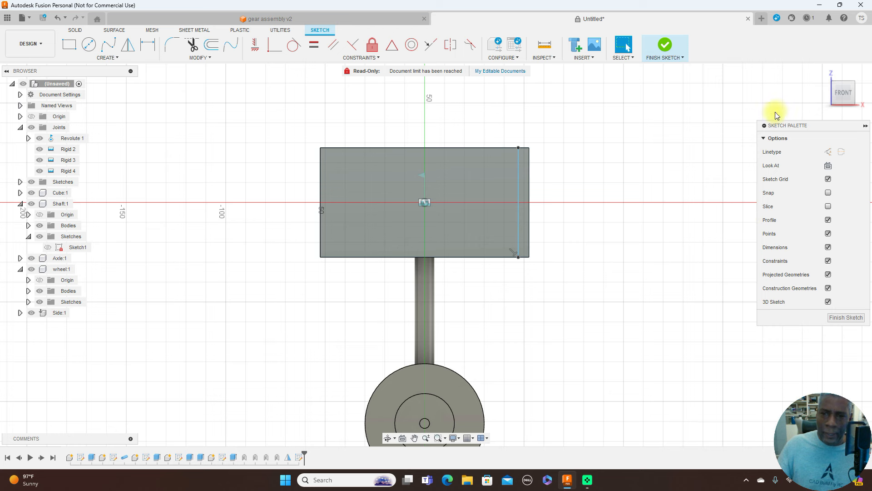
left_click(845, 319)
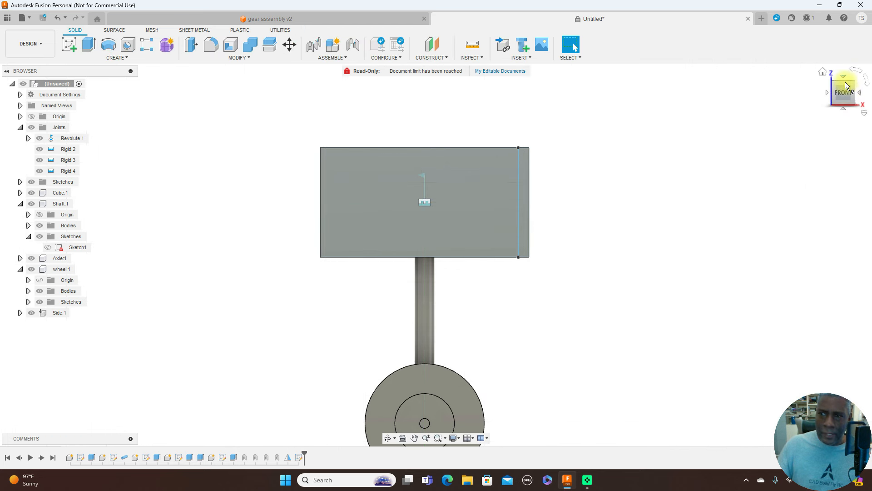
Extrude the narrow strip at the Side plate's right end about 40 mm toward the mirrored plate, using the Join operation.
left_click_drag(846, 85, 840, 112)
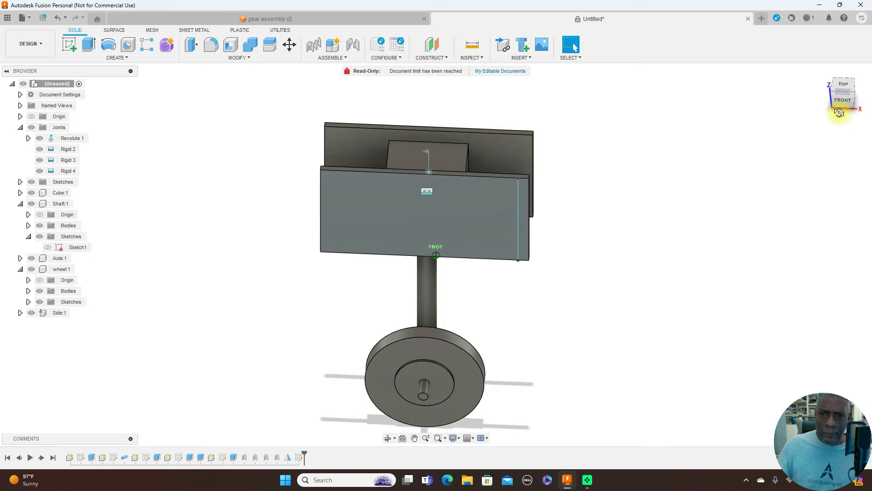
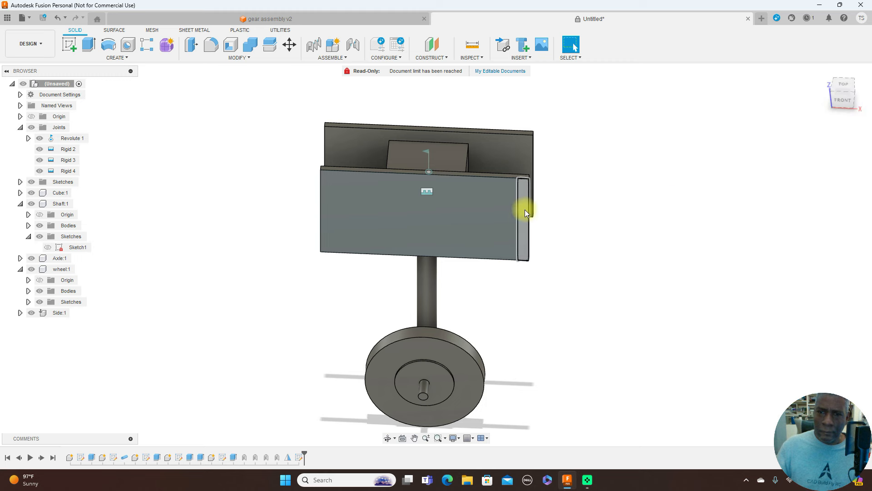
key("e")
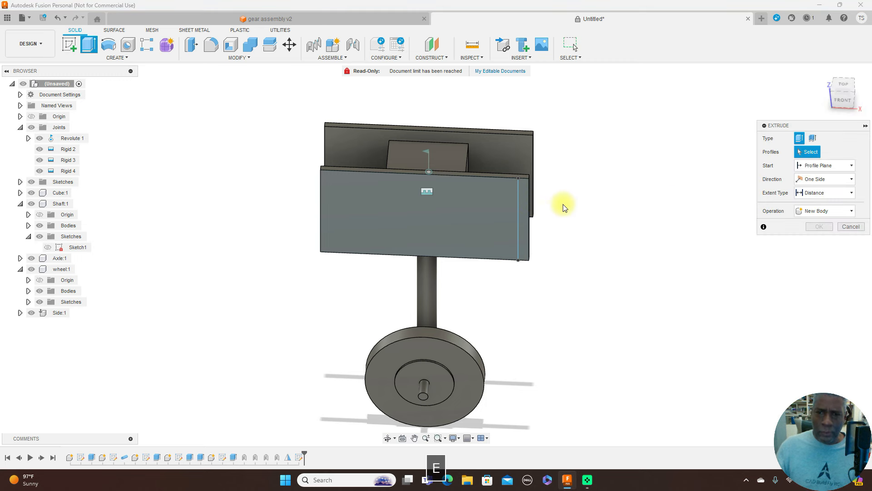
left_click(524, 220)
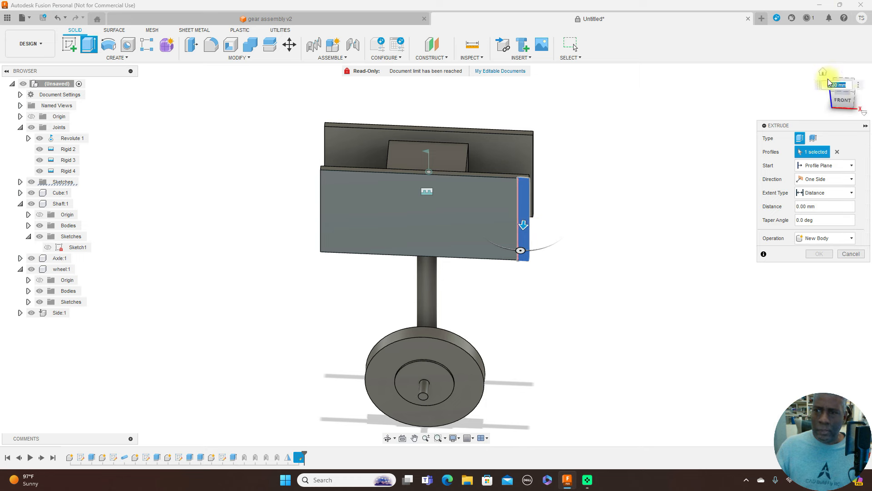
left_click(853, 101)
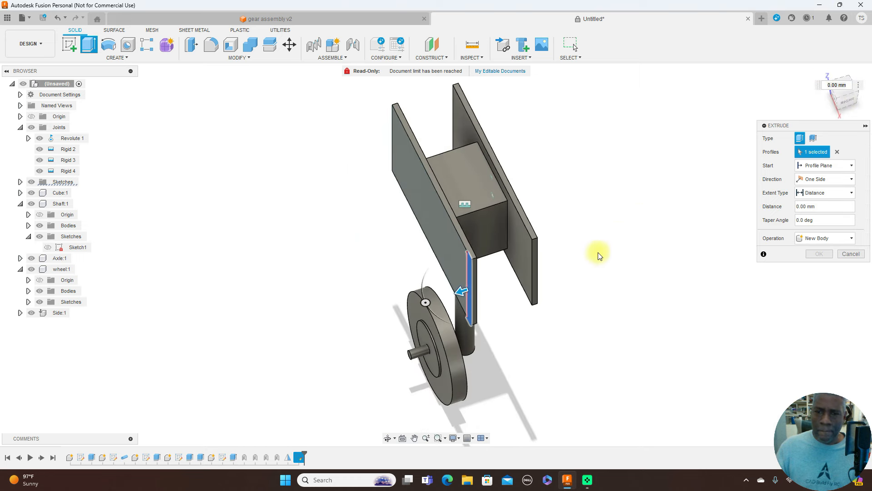
left_click_drag(462, 292, 540, 276)
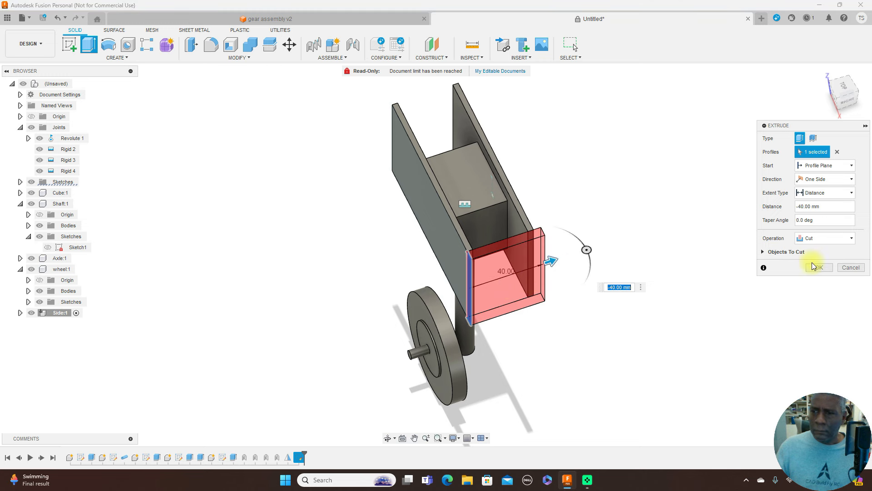
left_click(855, 239)
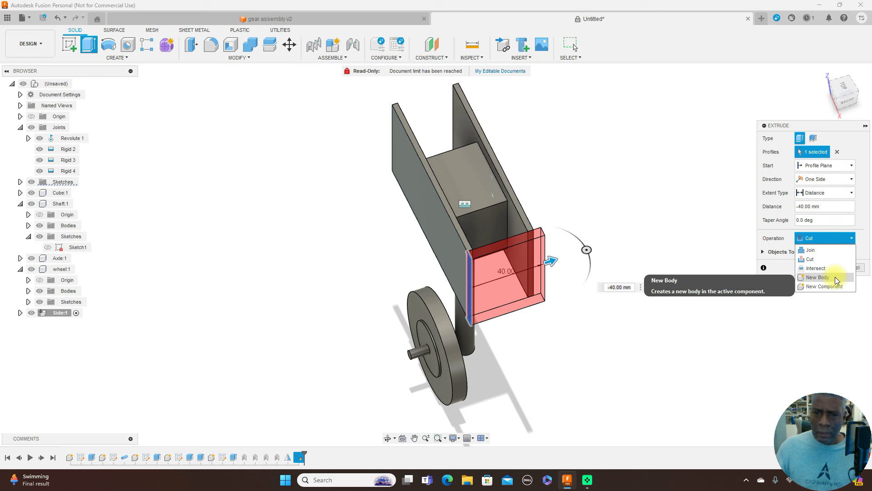
left_click(828, 250)
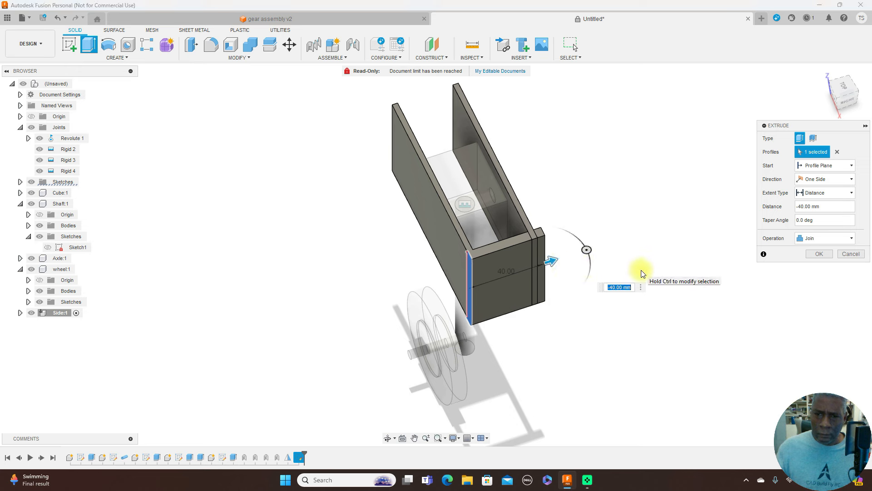
Set the joining end wall's extrusion distance to -36 mm and complete the extrusion.
type("-3")
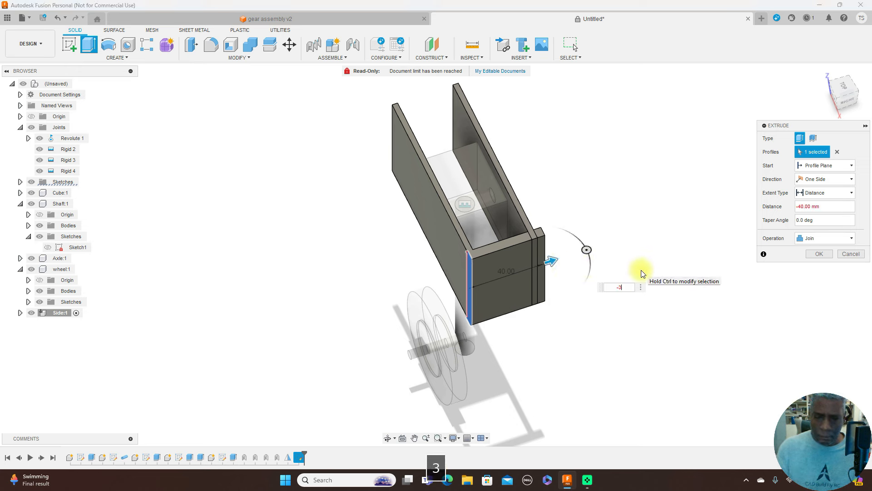
key("Return")
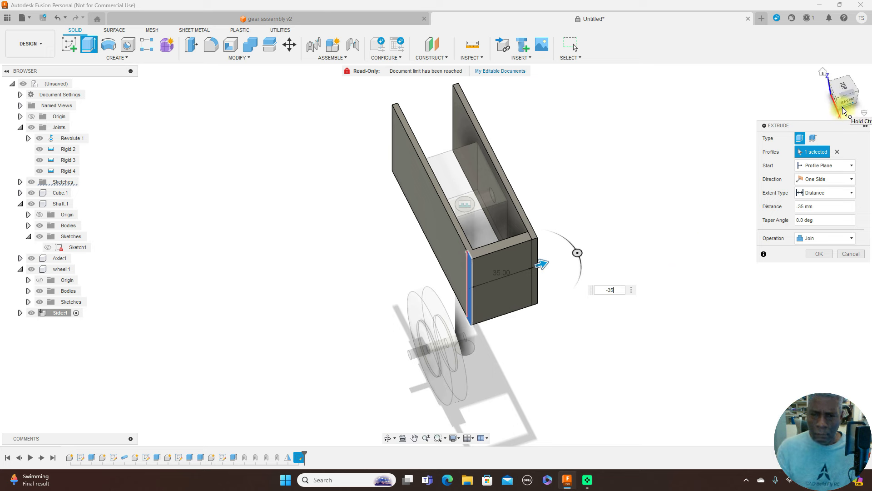
key("BackSpace")
type("6")
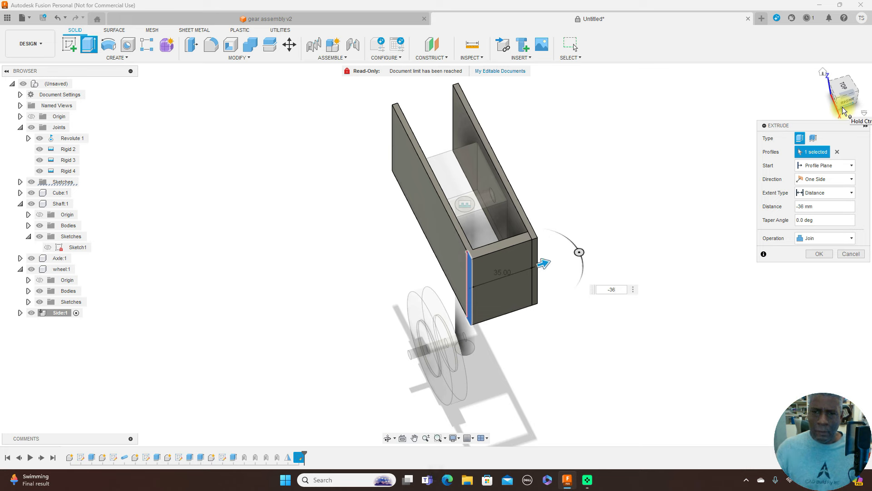
left_click(843, 99)
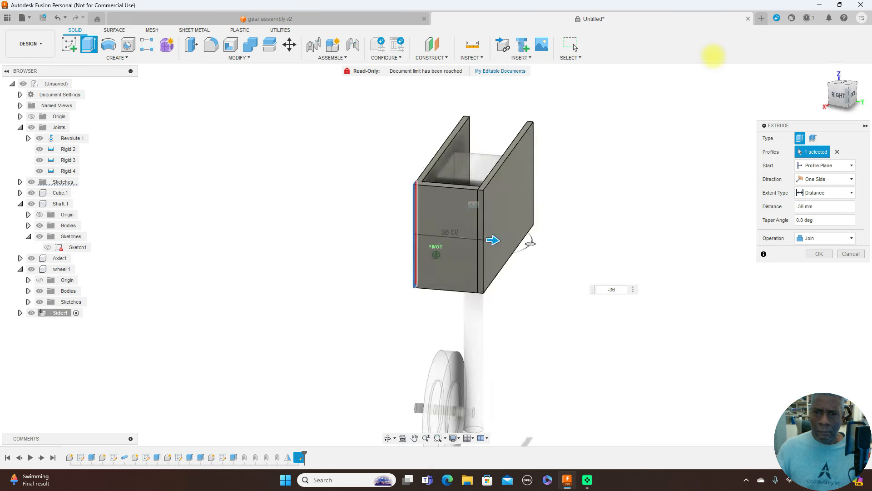
mouse_move(722, 62)
left_mouse_down()
mouse_move(828, 77)
mouse_move(15, 74)
mouse_move(846, 130)
left_mouse_up()
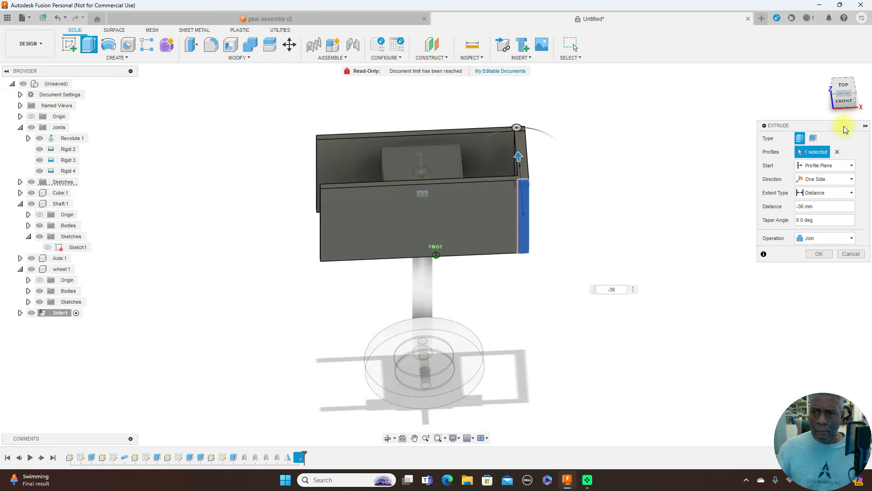
left_click(824, 255)
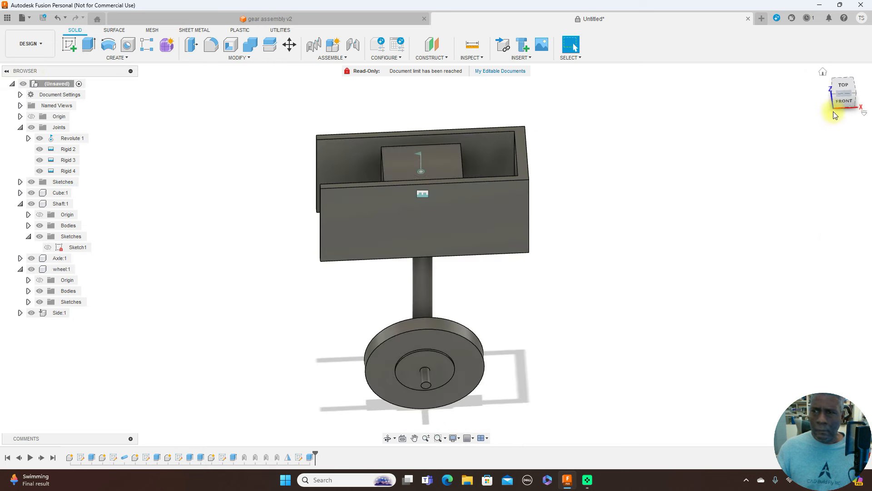
Sketch a vertical line on the Side plate's front face, from top edge to bottom edge, marking off a narrow strip at its left end.
mouse_move(835, 106)
left_mouse_down()
mouse_move(844, 92)
mouse_move(15, 85)
mouse_move(835, 106)
left_mouse_up()
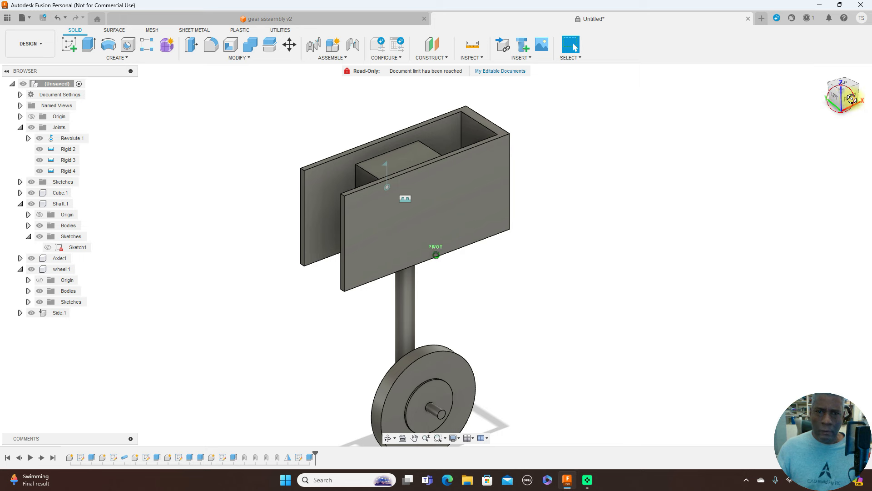
left_click(848, 99)
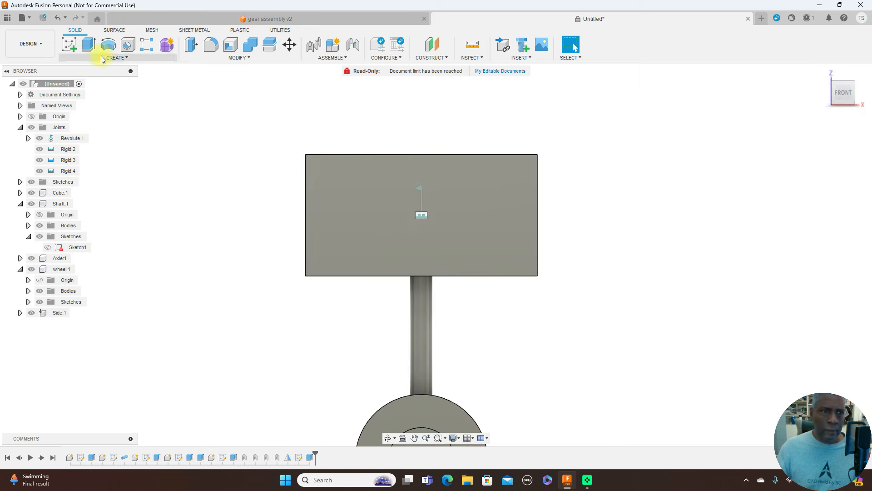
left_click(69, 45)
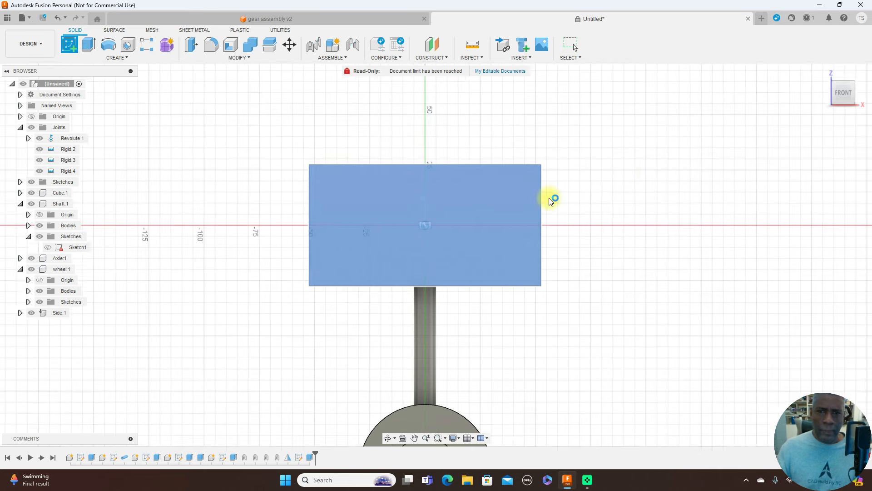
left_click(497, 190)
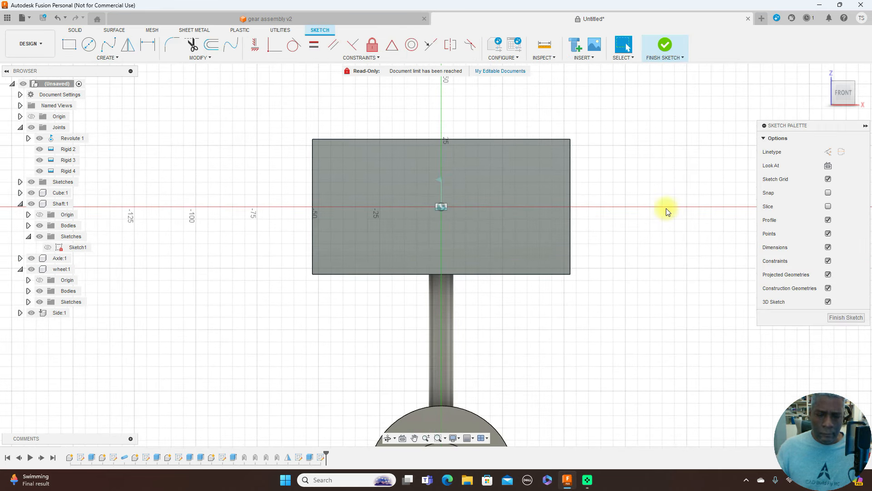
key("l")
left_click(441, 207)
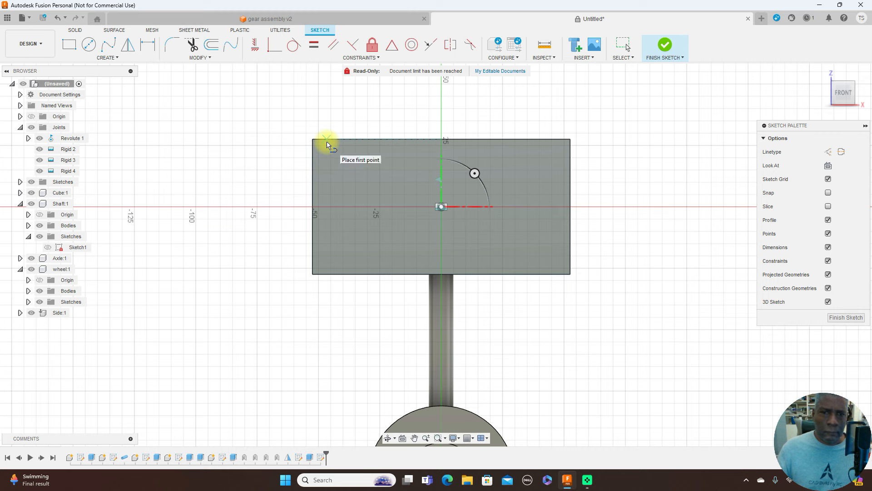
left_click(325, 141)
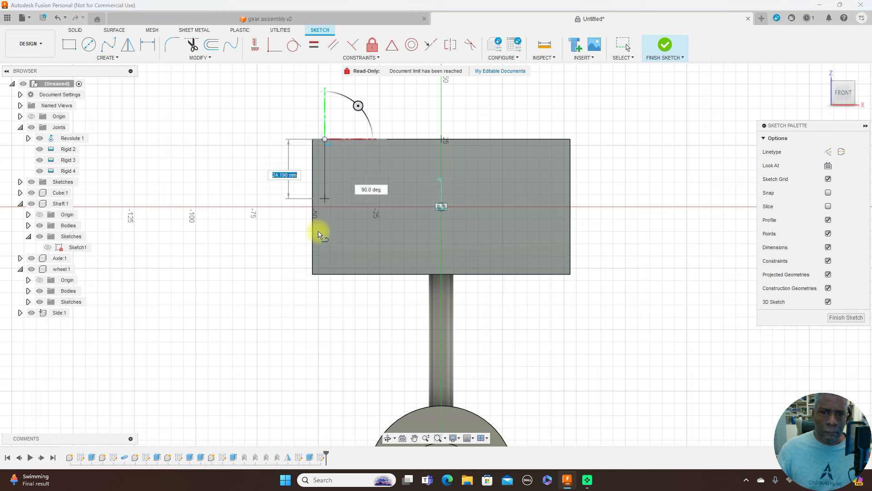
left_click(325, 274)
right_click(325, 274)
left_click(356, 274)
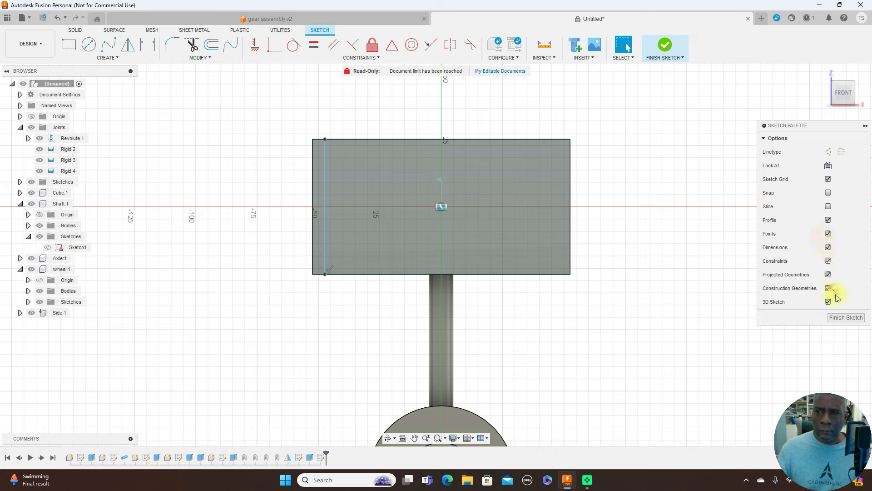
left_click(838, 317)
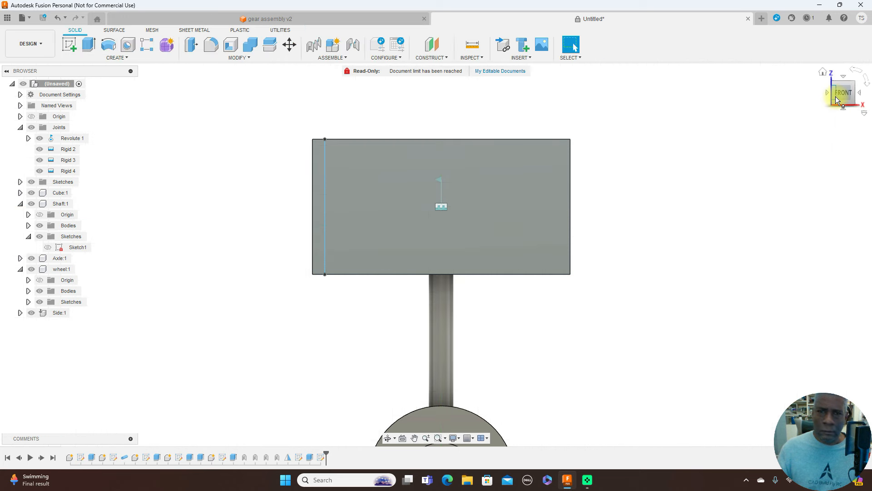
Extrude the left-end strip -35 mm to the mirrored plate with the Join operation, closing the housing's open end.
left_click(836, 96)
left_click_drag(841, 94, 854, 99)
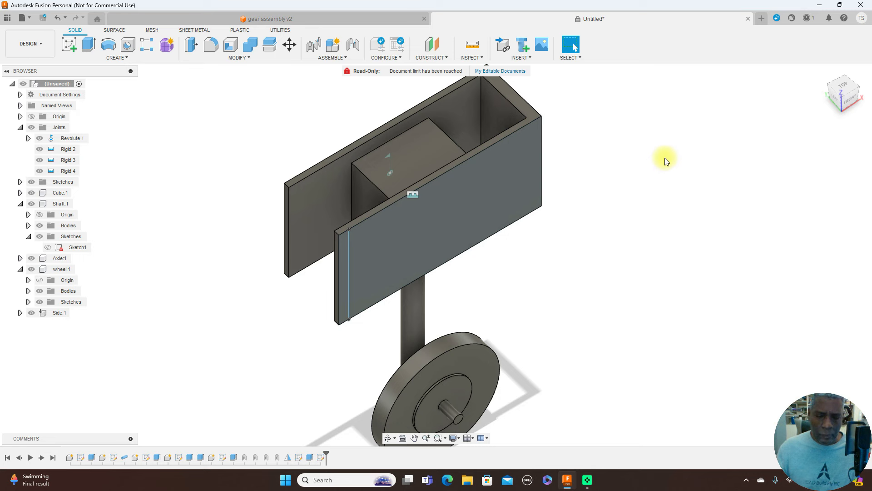
key("e")
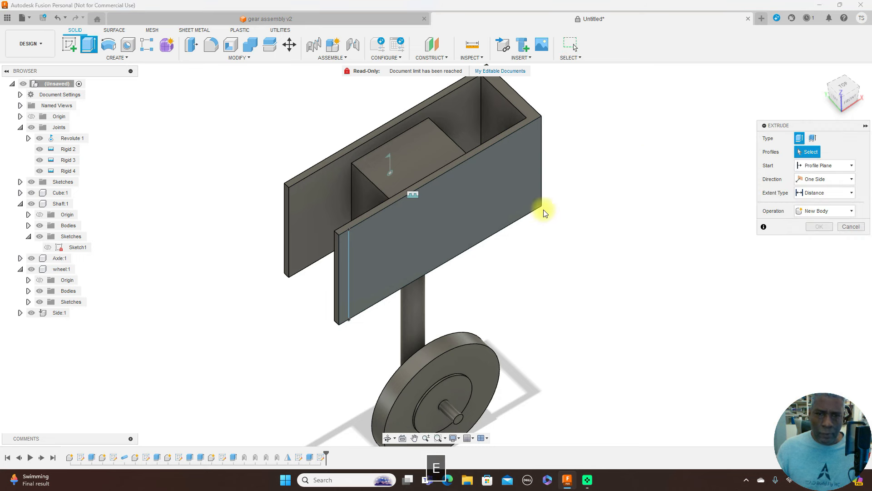
left_click(342, 260)
left_click_drag(350, 283, 289, 239)
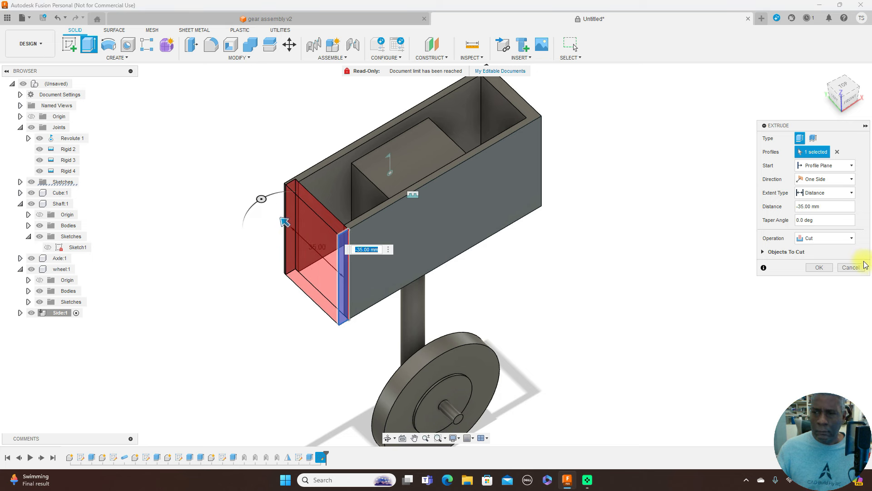
left_click(840, 245)
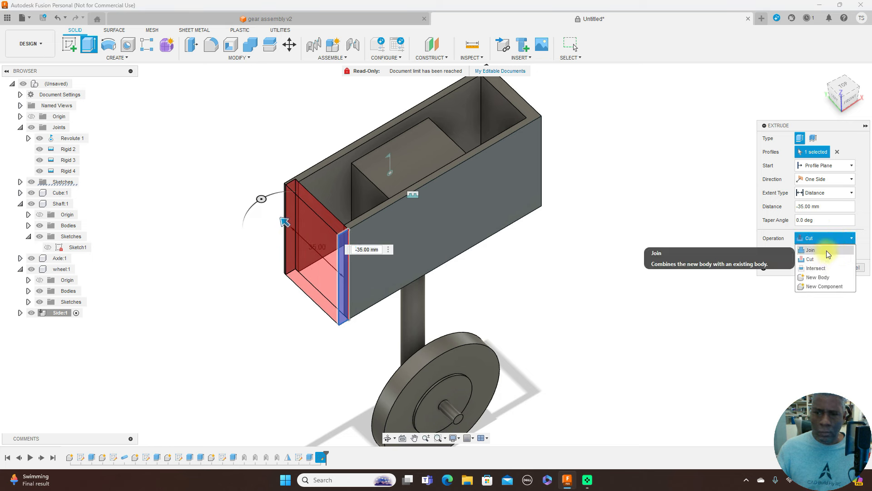
left_click(827, 250)
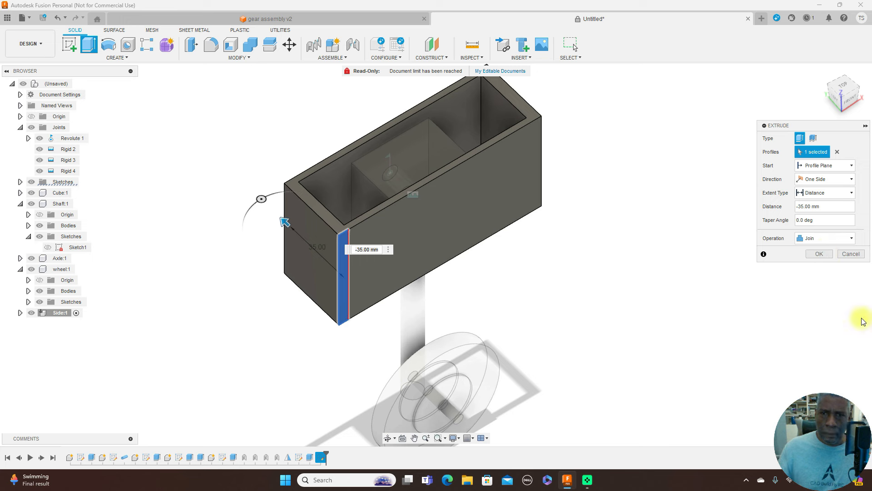
left_click(827, 255)
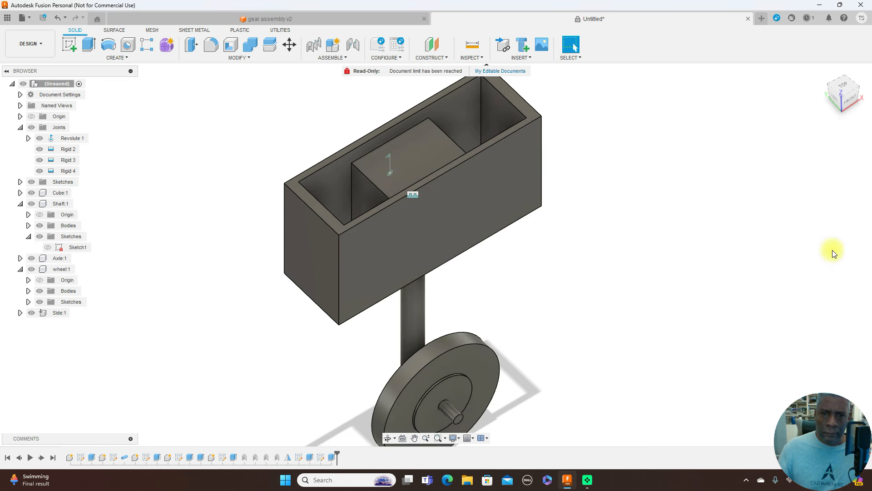
Animate the joint relationships of Revolute 1 to examine the gear's swing relative to the closed housing from several angles.
scroll(831, 249, "down", 5)
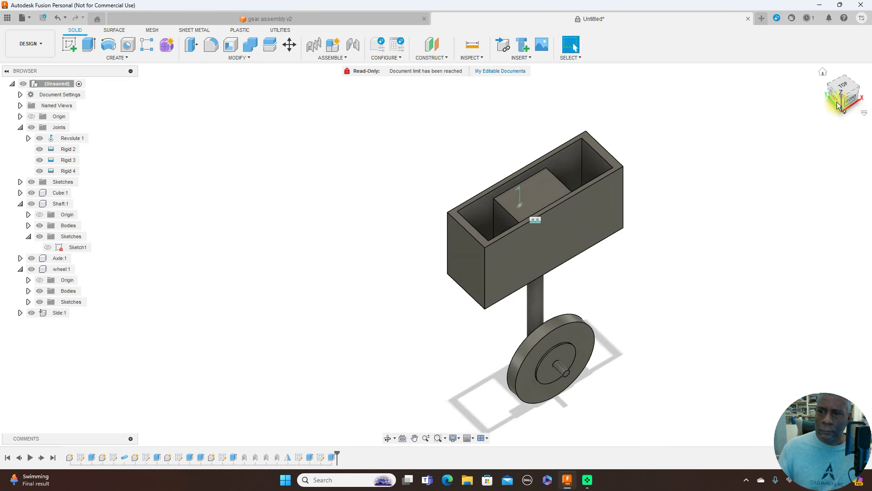
mouse_move(843, 104)
left_mouse_down()
mouse_move(853, 60)
mouse_move(854, 81)
mouse_move(9, 83)
mouse_move(869, 84)
left_mouse_up()
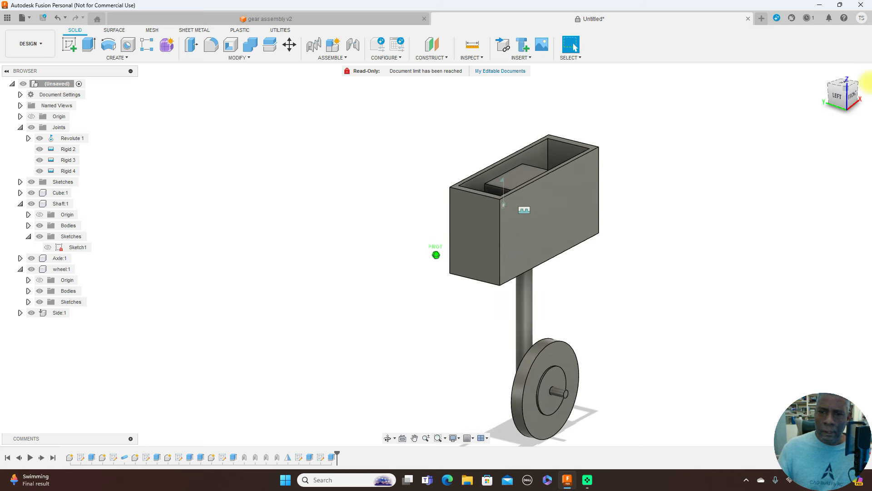
right_click(83, 139)
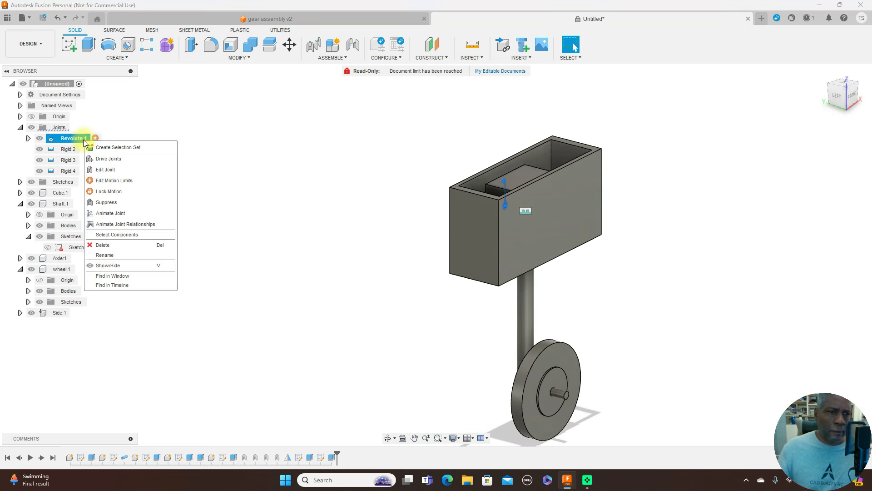
left_click(106, 226)
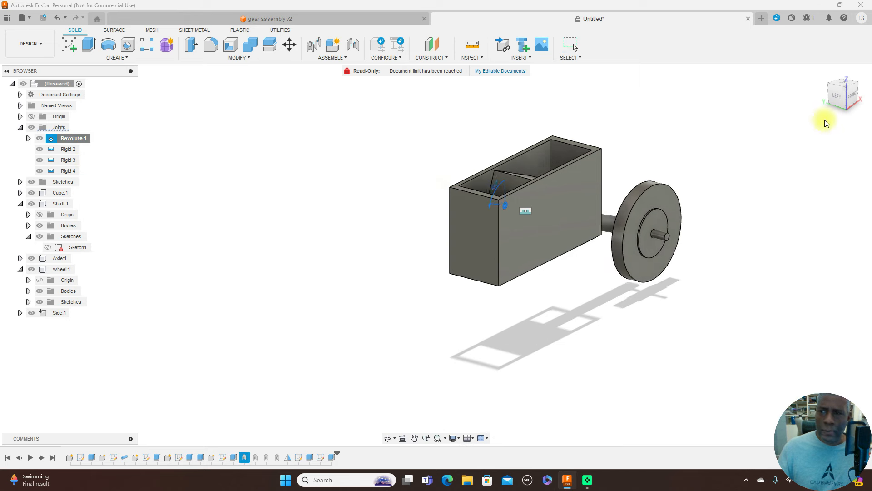
left_click_drag(853, 106, 630, 78)
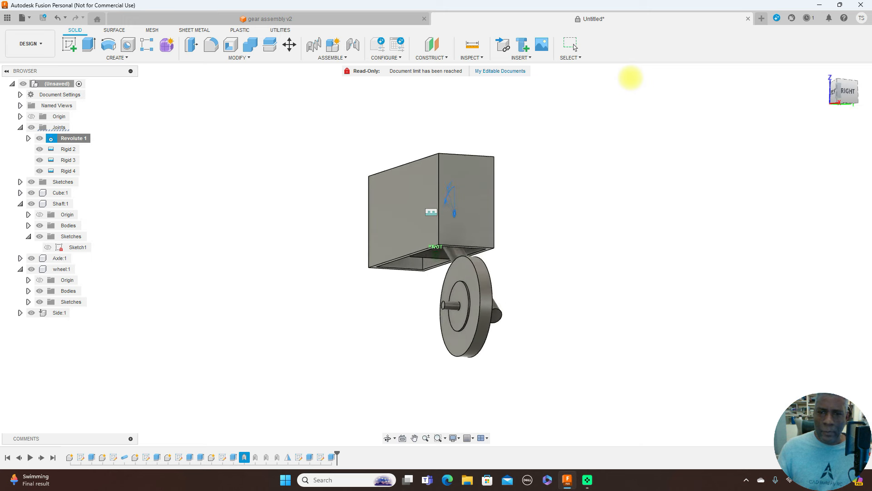
left_click(839, 89)
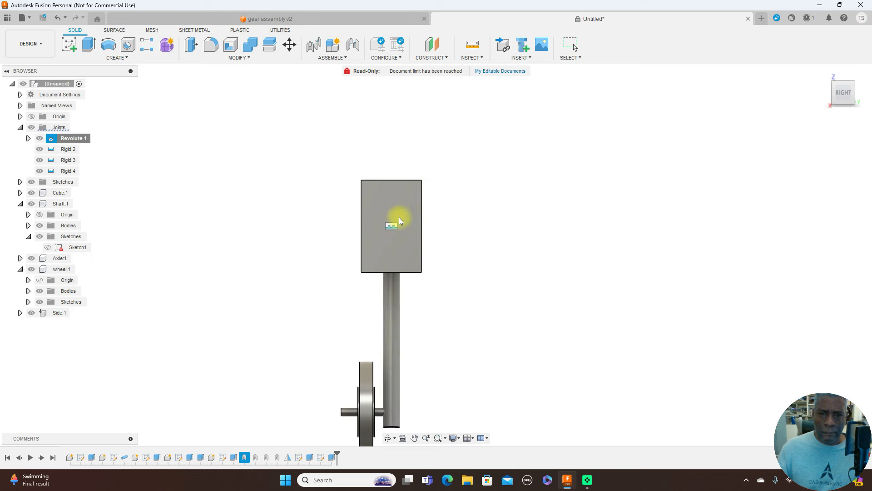
left_click(839, 96)
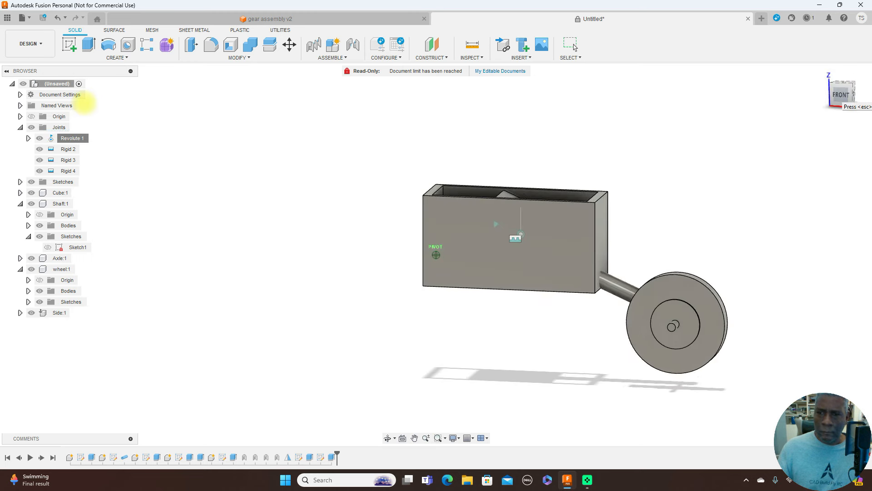
Examine the gear's swing from the closed housing's right end, ending with the joint animation stopped.
left_click_drag(85, 104, 643, 99)
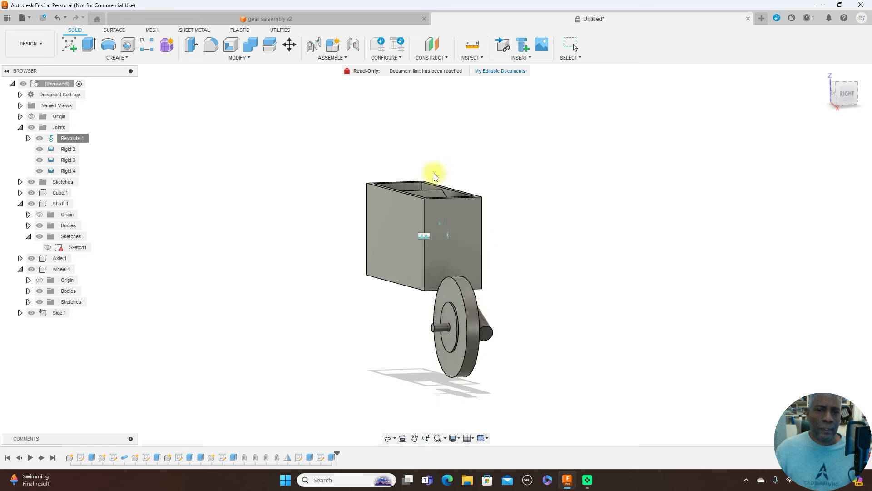
left_click(844, 92)
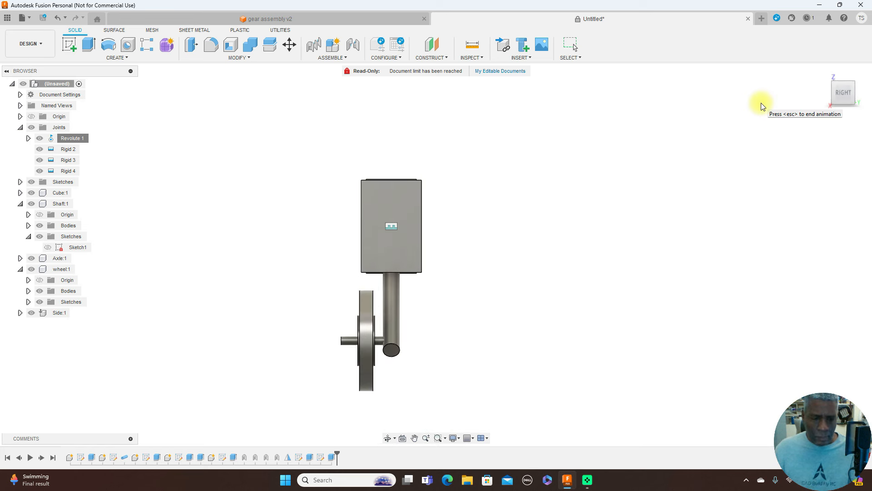
key("Escape")
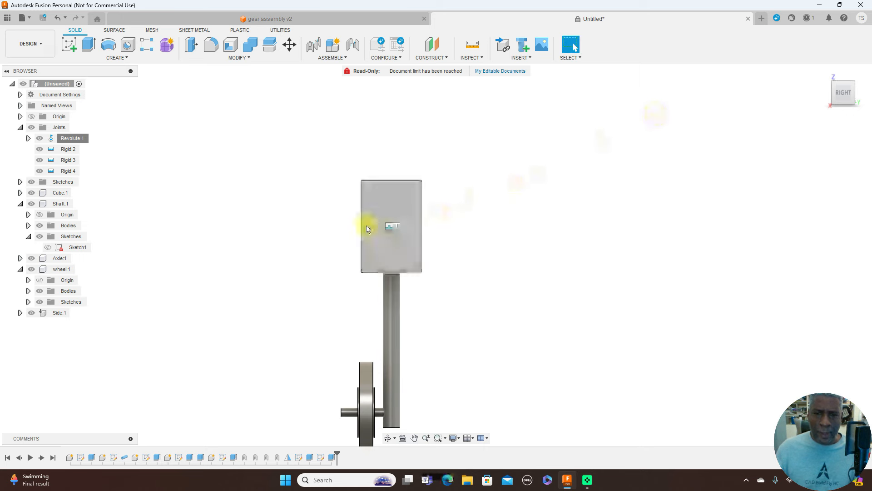
Sketch a 40 mm vertical line on the right end wall's outer face, starting just below its bottom edge and left of the shaft.
left_click(387, 249)
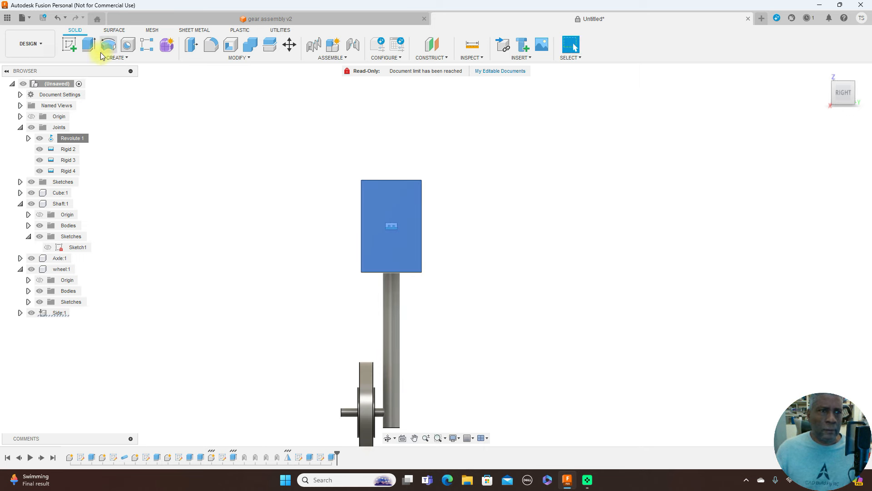
left_click(68, 44)
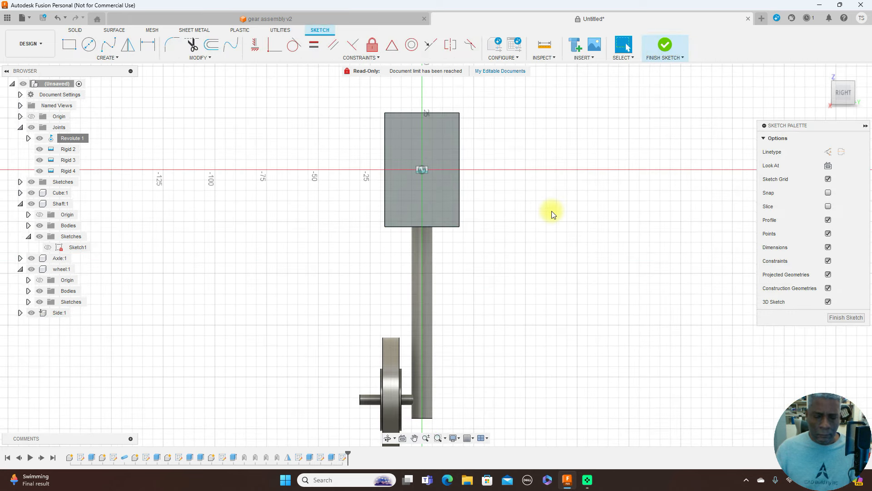
key("l")
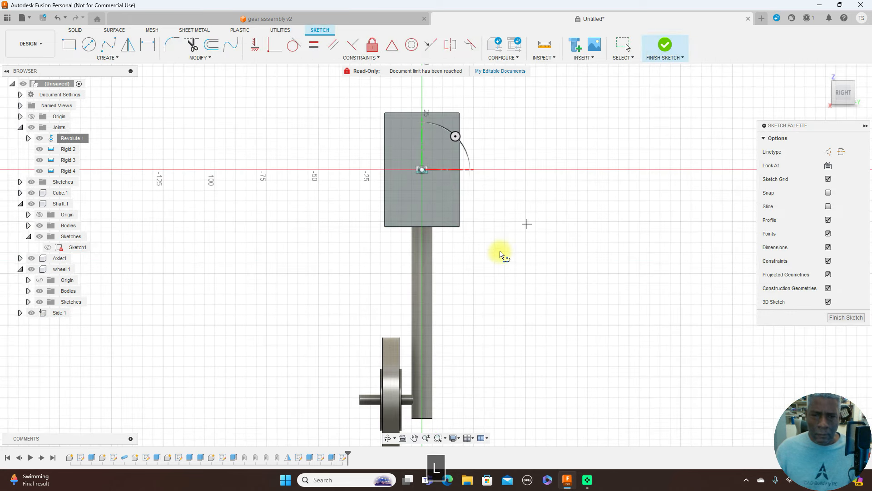
left_click(408, 235)
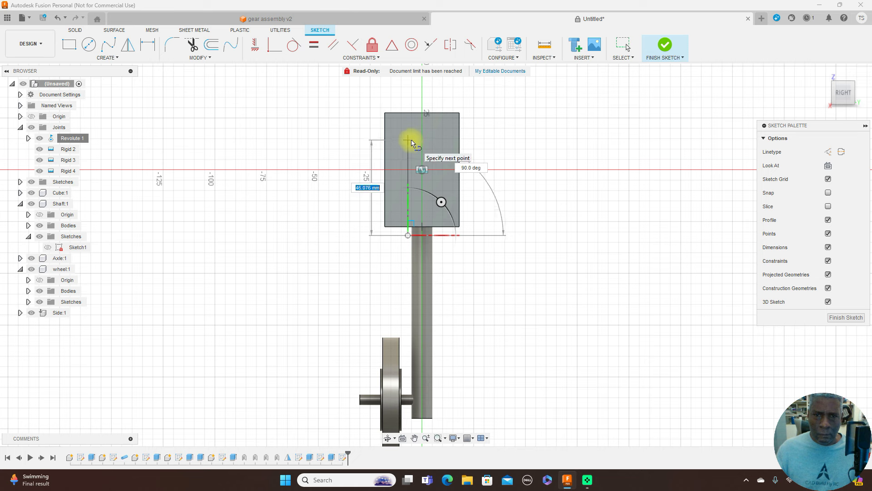
type("40")
key("Return")
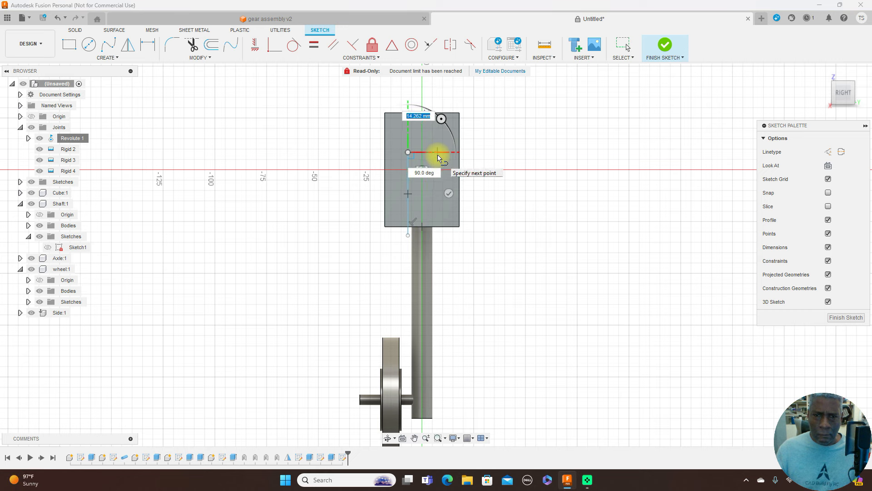
right_click(409, 154)
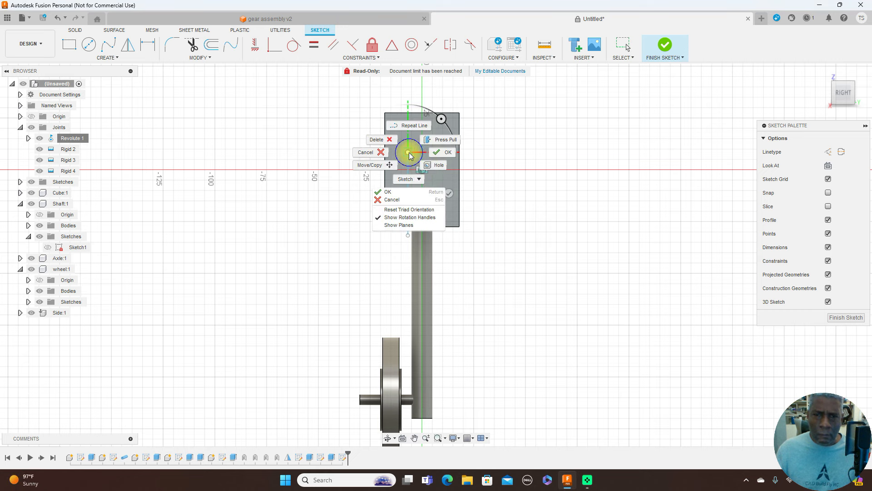
left_click(445, 152)
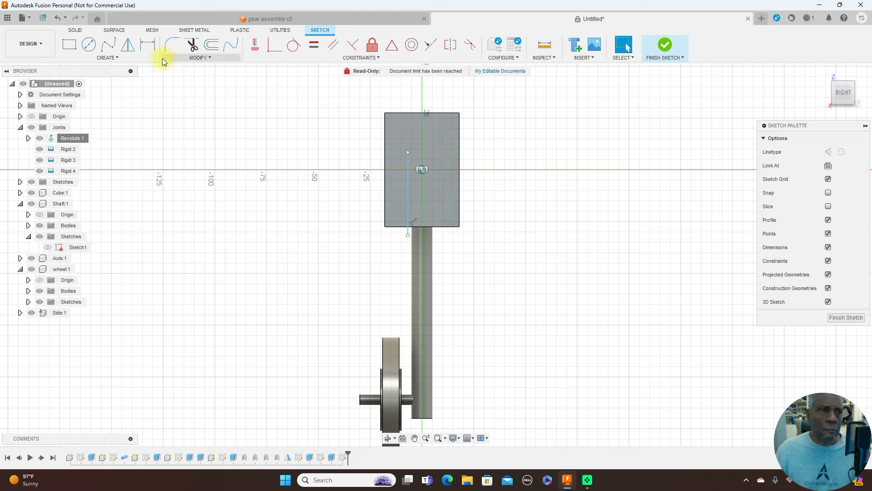
Show the origin and mirror the 40 mm line about the vertical origin axis to the other side of the shaft.
left_click(127, 45)
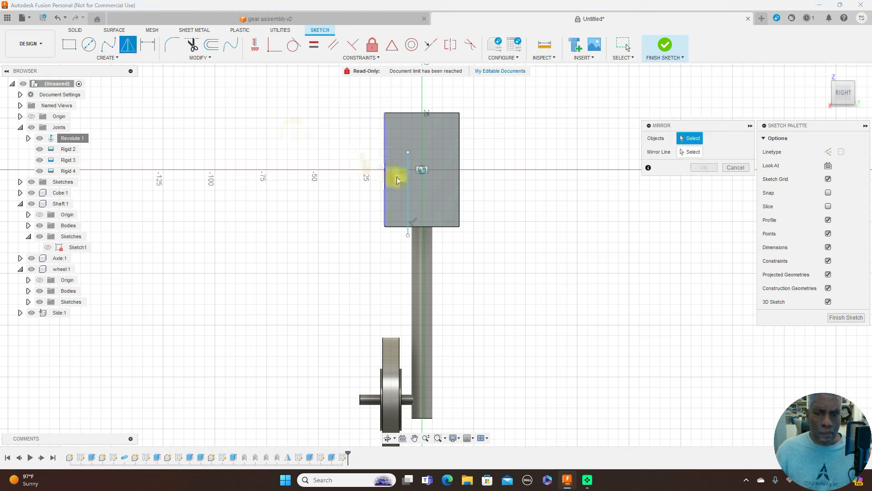
left_click(407, 184)
left_click(685, 155)
scroll(555, 185, "down", 1)
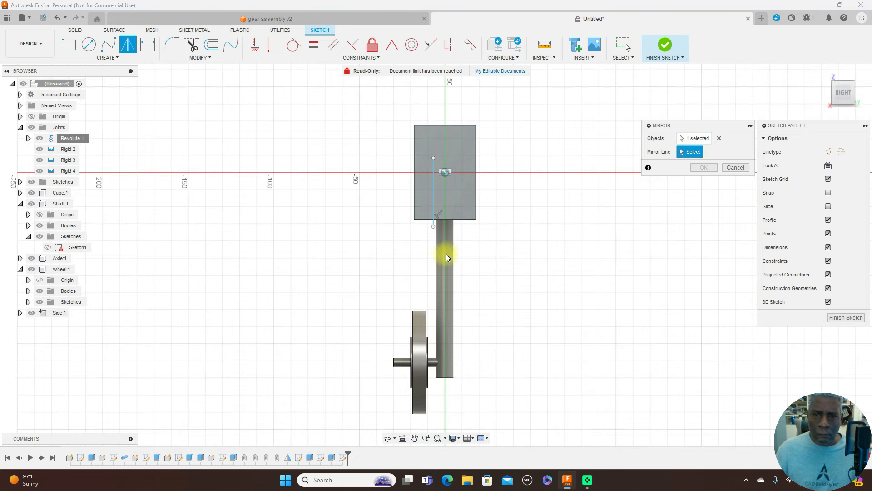
scroll(483, 280, "down", 4)
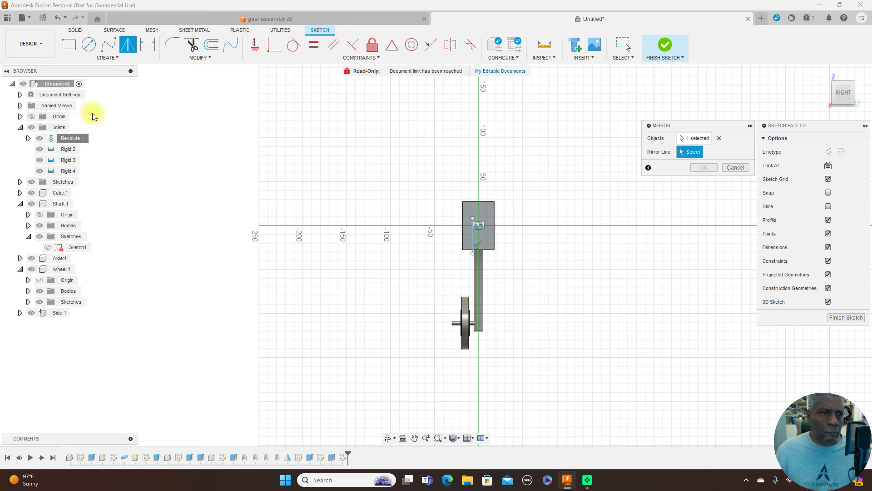
left_click(31, 117)
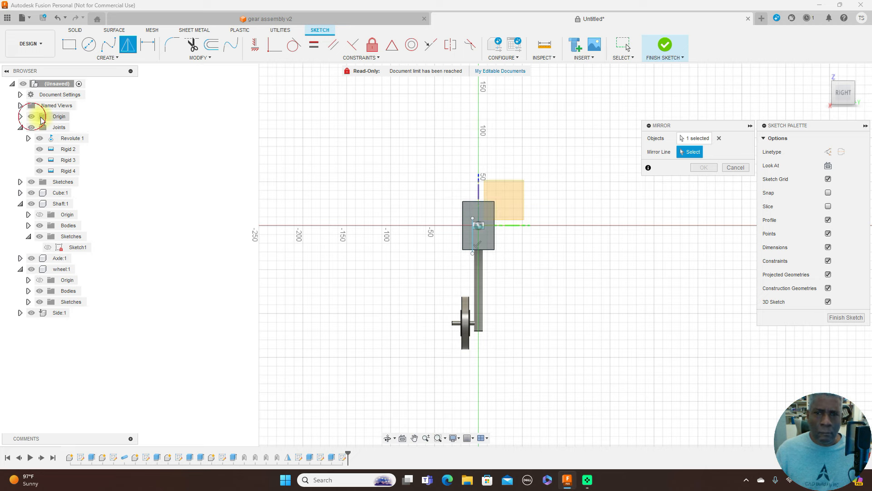
left_click(478, 185)
scroll(546, 266, "up", 2)
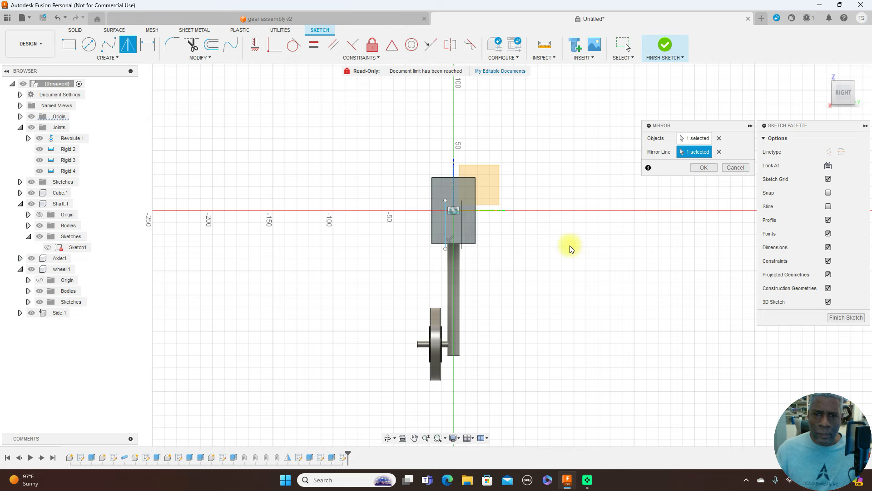
scroll(568, 247, "up", 1)
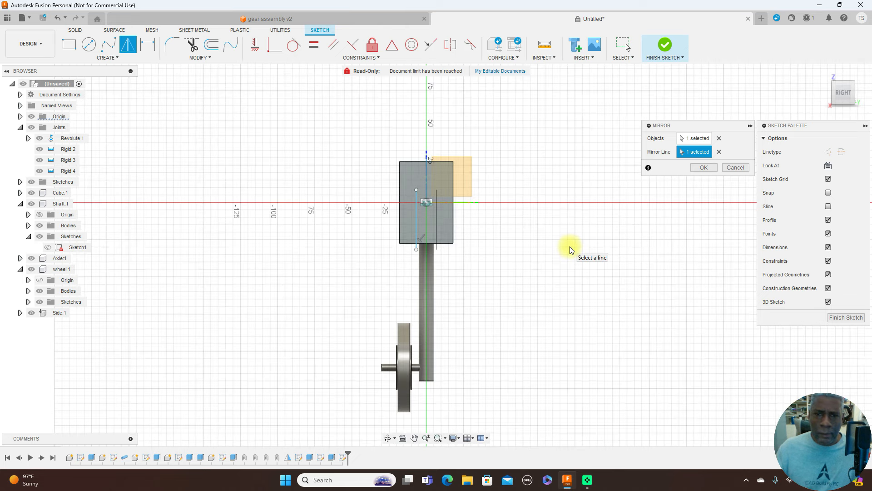
left_click(704, 168)
scroll(524, 266, "up", 1)
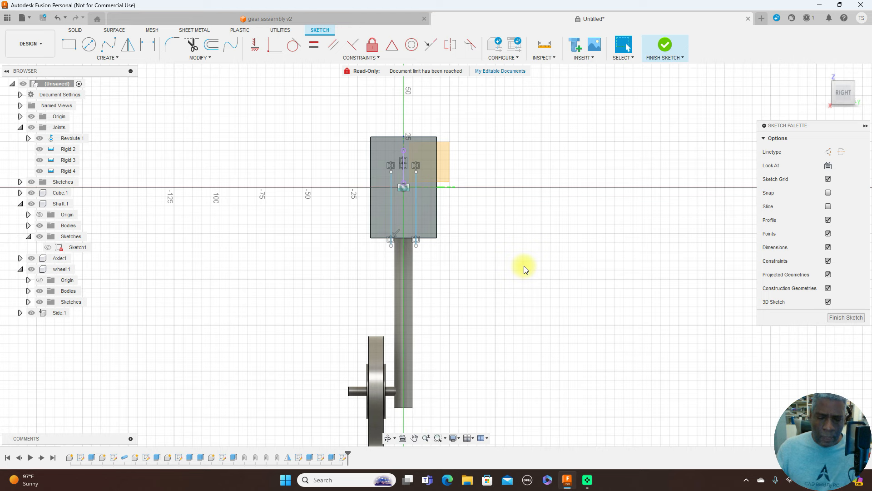
Join the upper ends of the two vertical lines with a horizontal line and finish the slot sketch.
key("l")
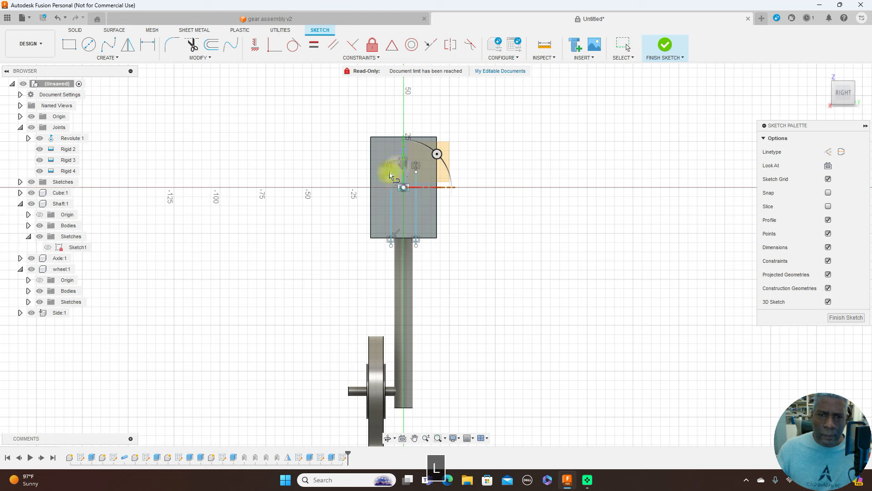
scroll(393, 174, "up", 1)
left_click(391, 171)
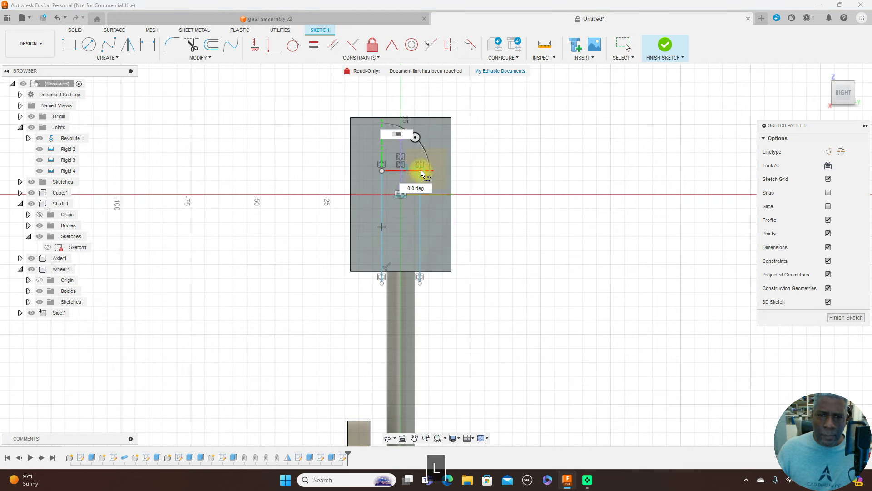
right_click(419, 170)
left_click(454, 170)
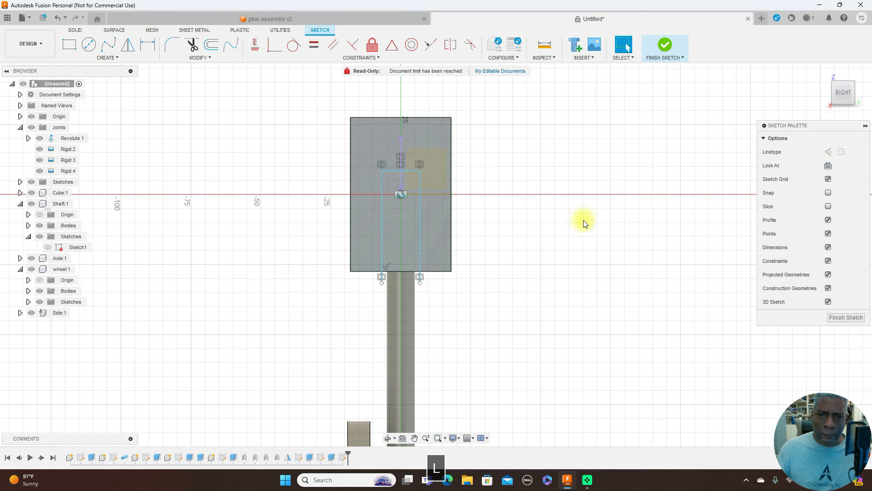
scroll(559, 249, "down", 1)
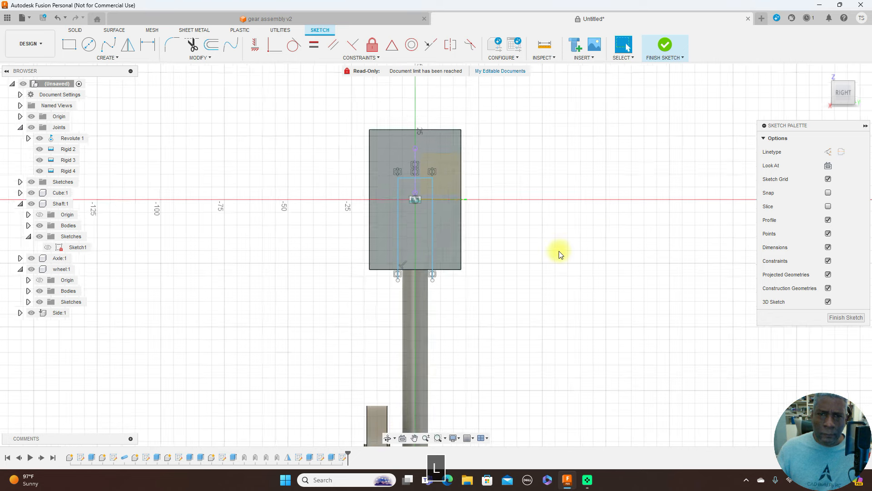
left_click(846, 318)
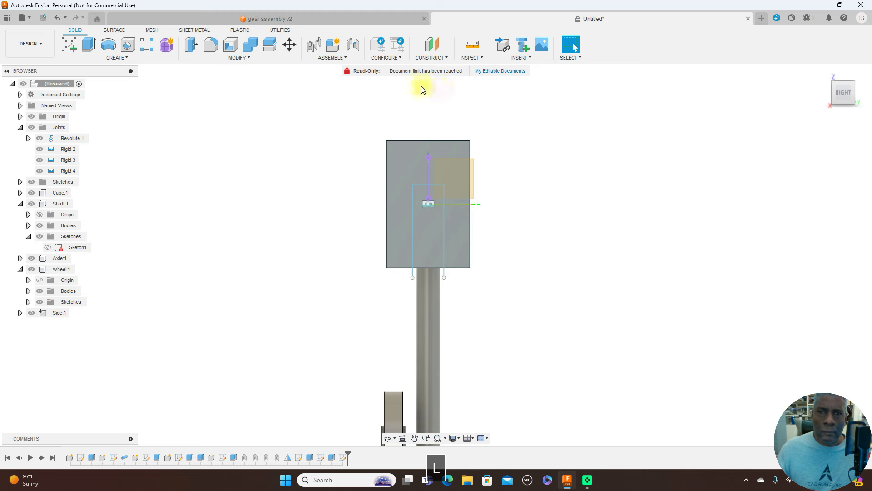
Split the housing body with the slot outline as the splitting tool, keeping Extend Splitting Tool(s) on.
left_click(270, 53)
left_click(400, 209)
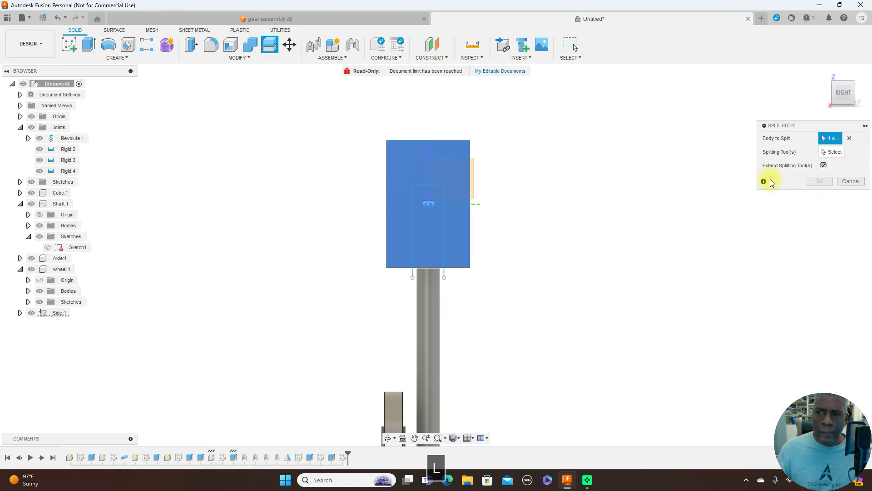
left_click(832, 152)
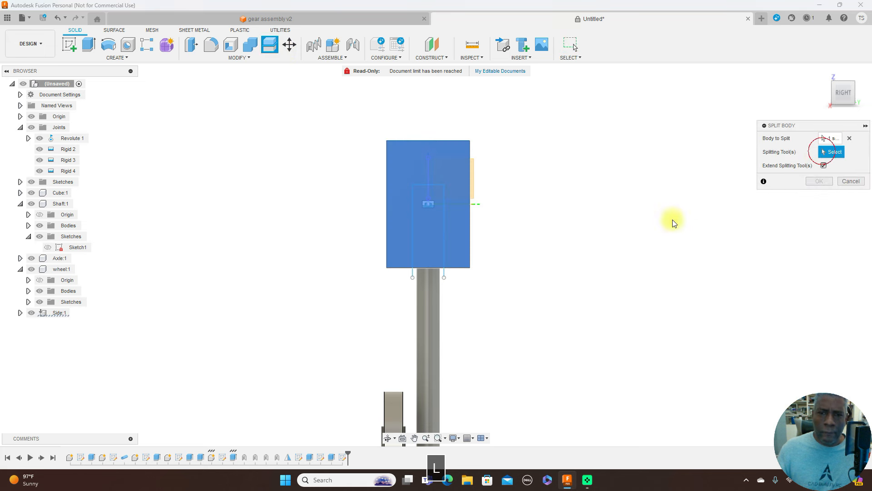
left_click(444, 274)
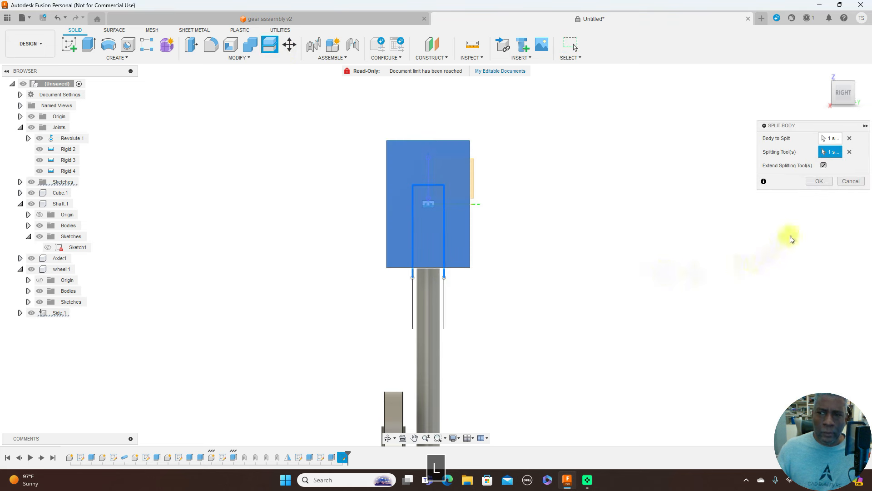
left_click(821, 182)
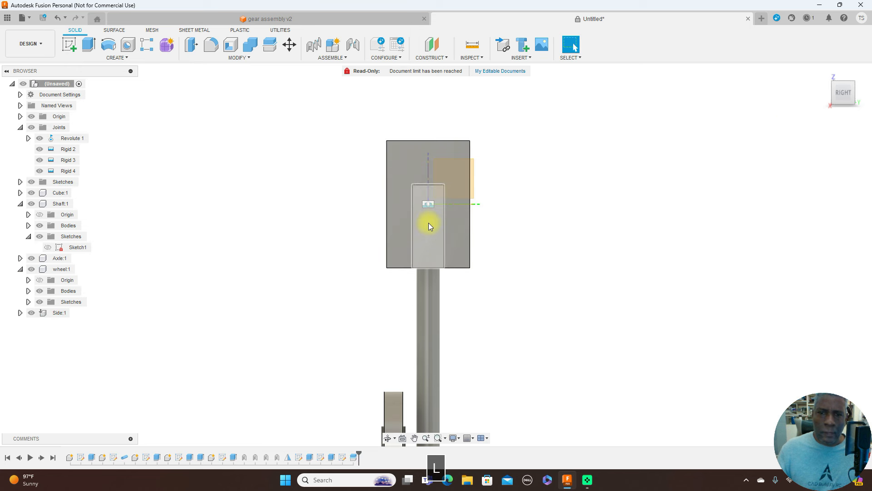
Hide the slot-shaped piece split from the Side component's end wall, keeping the housing visible, and hide the origin.
left_click(20, 313)
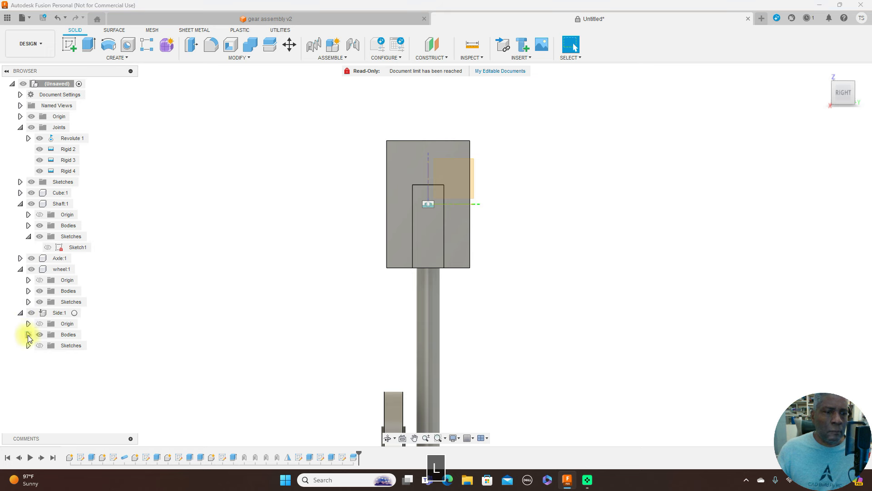
left_click(27, 335)
left_click(48, 367)
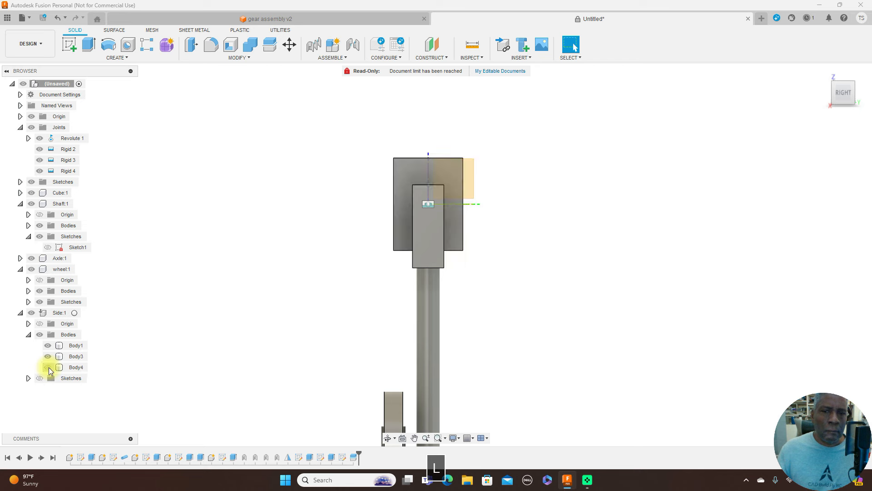
left_click(48, 355)
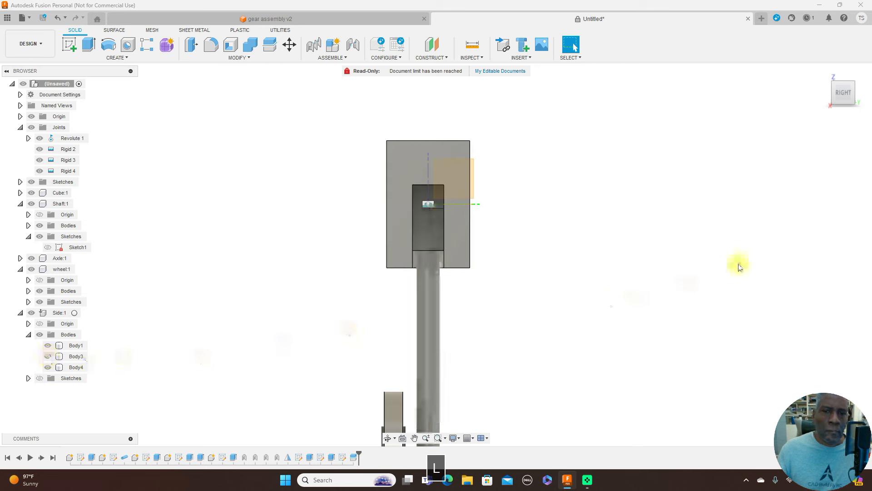
mouse_move(852, 91)
left_mouse_down()
mouse_move(769, 97)
mouse_move(790, 135)
mouse_move(789, 97)
left_mouse_up()
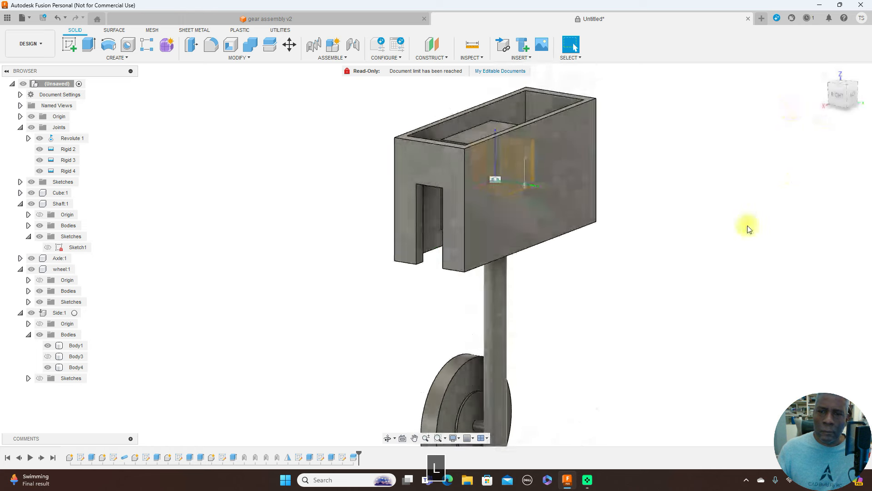
scroll(746, 226, "down", 2)
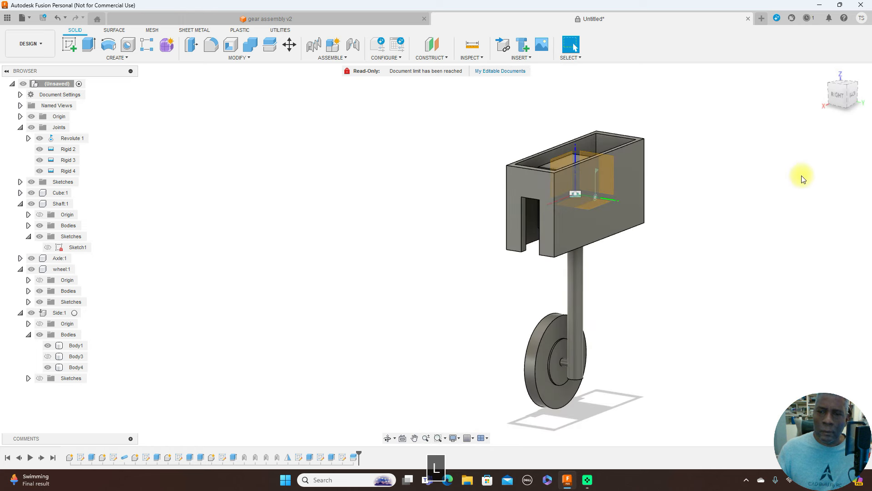
left_click(33, 117)
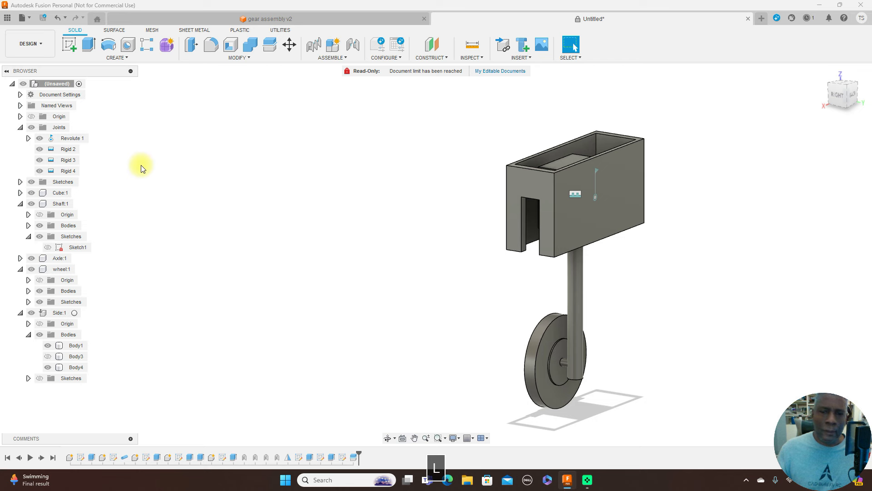
Animate the joint relationships of Revolute 1 to examine the shaft's swing through the new end-wall slot.
right_click(81, 138)
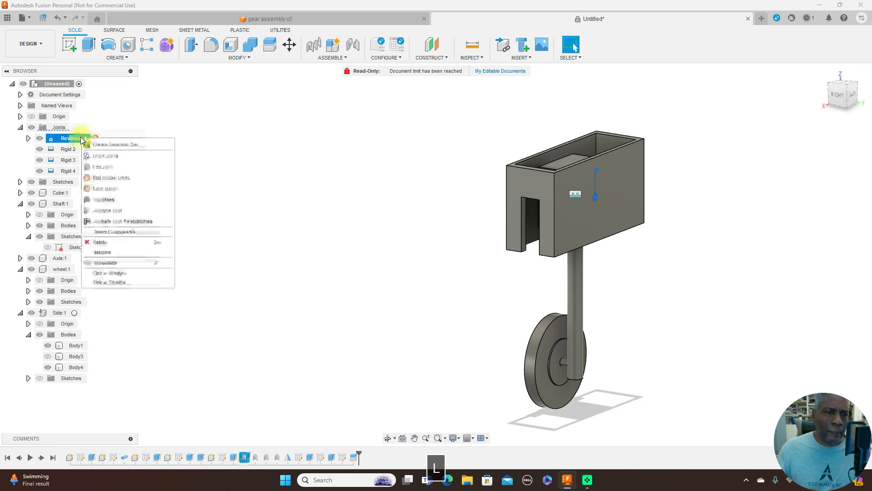
left_click(104, 221)
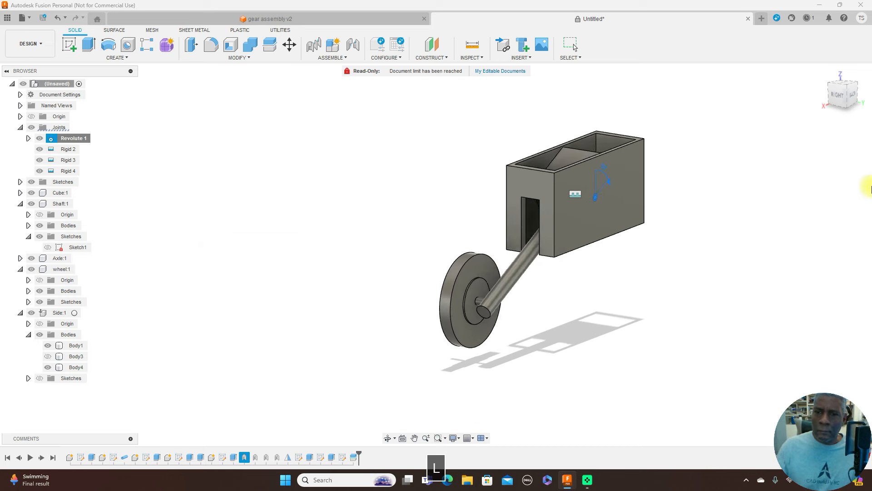
left_click(850, 101)
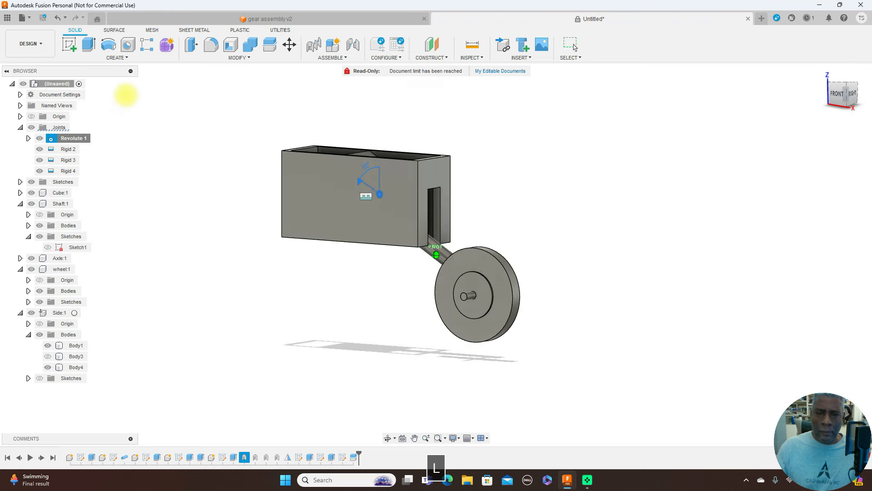
Exit the joint animation and examine the slotted housing, shaft and wheel from several sides.
left_click(850, 104)
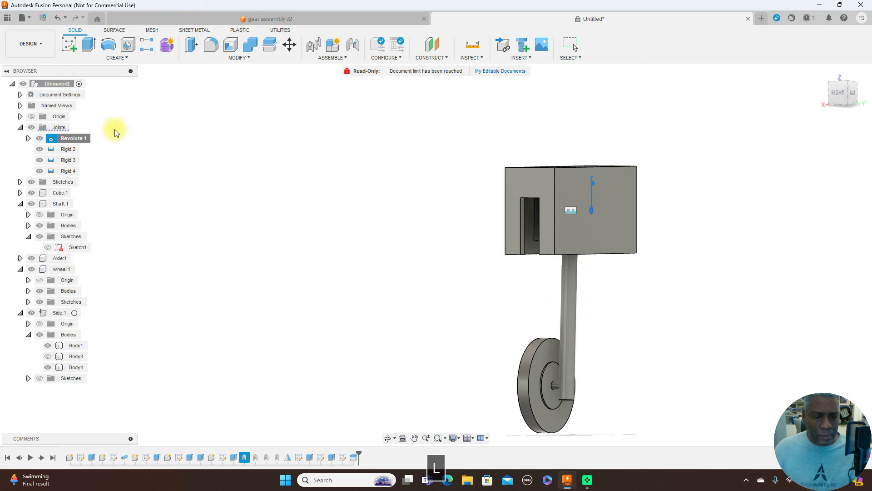
key("Escape")
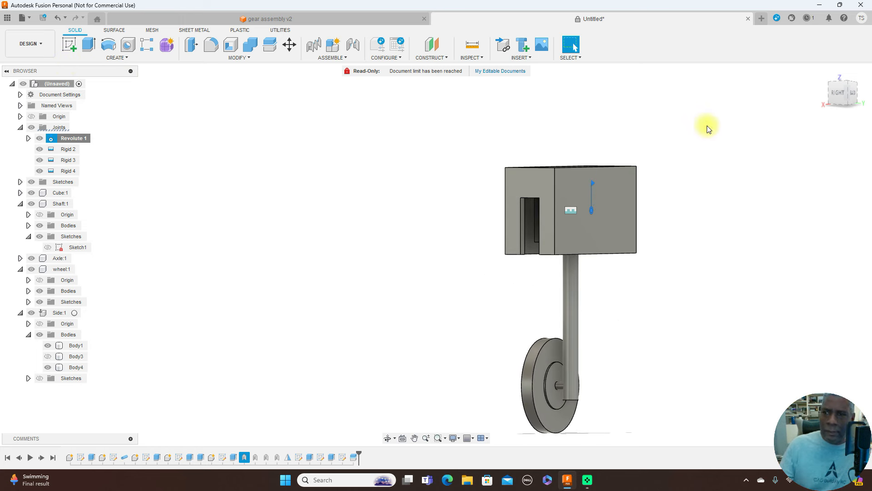
mouse_move(835, 95)
left_mouse_down()
mouse_move(852, 96)
mouse_move(44, 105)
mouse_move(846, 93)
mouse_move(744, 89)
mouse_move(856, 95)
mouse_move(24, 92)
mouse_move(77, 102)
mouse_move(87, 93)
mouse_move(848, 99)
left_mouse_up()
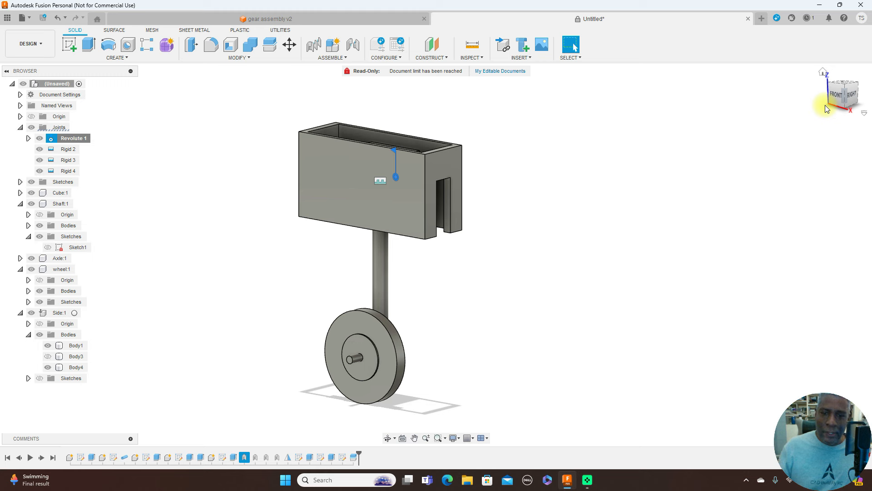
left_click_drag(845, 96, 721, 97)
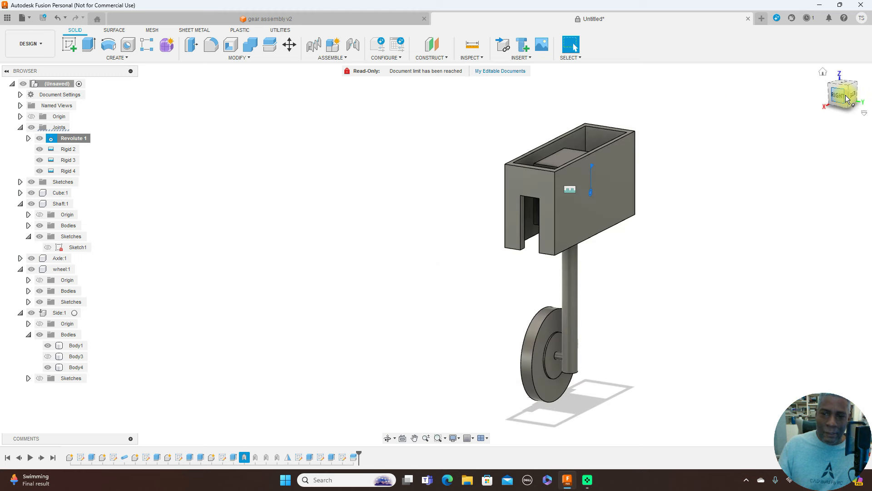
middle_click_drag(779, 213, 702, 214)
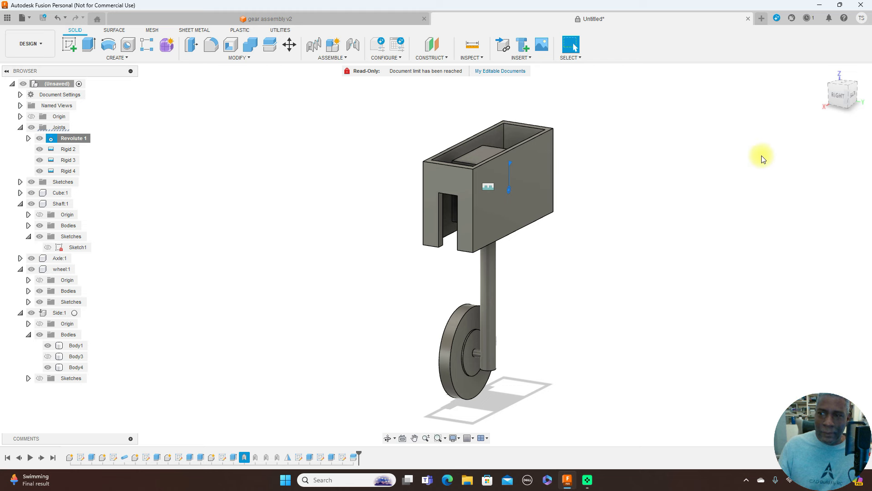
left_click(833, 99)
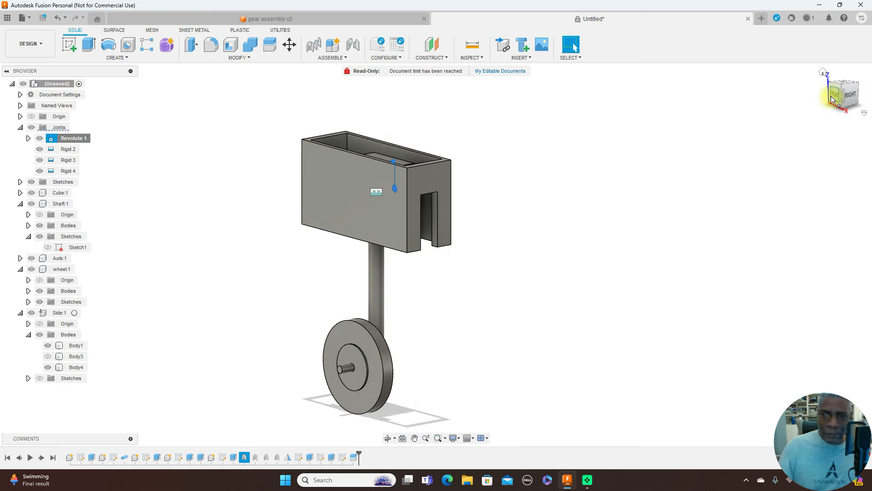
left_click(842, 99)
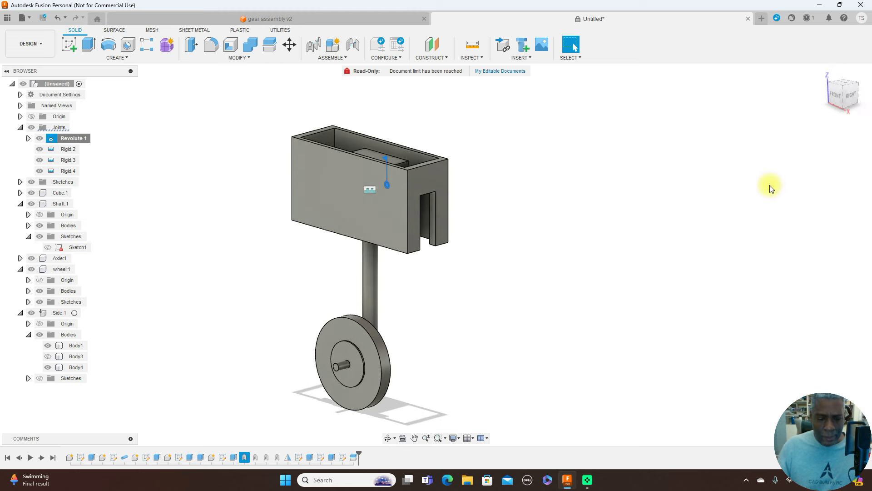
Switch to the gear assembly v2 document to check its part colours and return to the untitled design.
key("a")
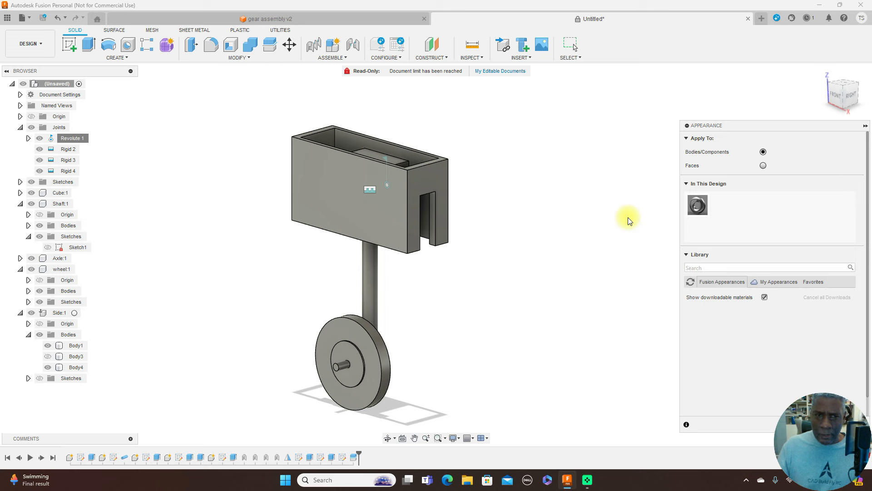
left_click(358, 21)
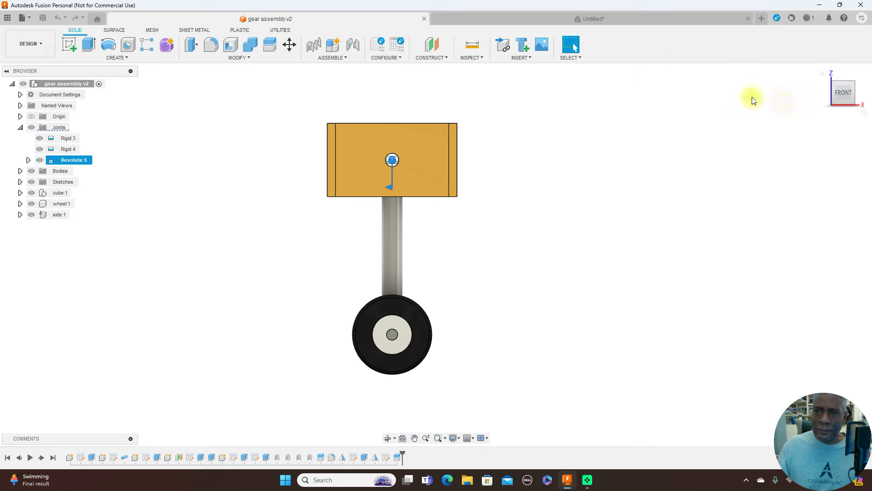
left_click(663, 23)
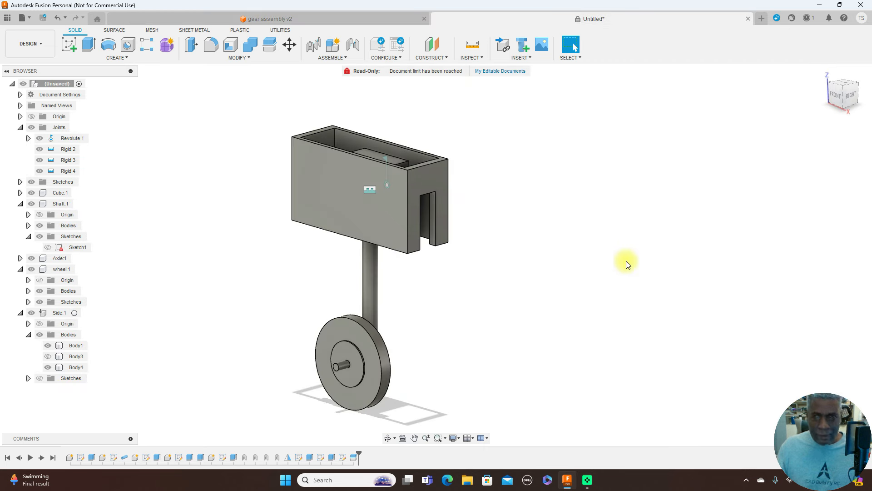
Apply the Paint - Enamel Glossy (Yellow) appearance to the slotted housing body.
key("a")
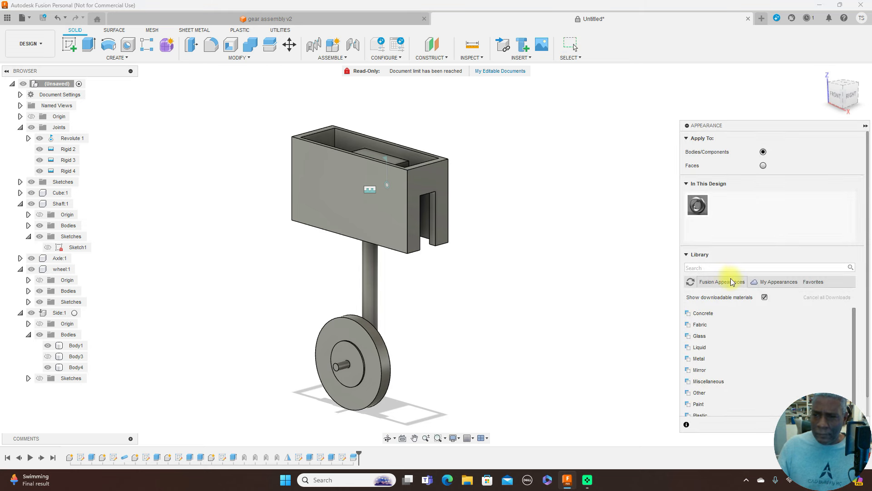
scroll(723, 348, "down", 3)
left_click(717, 349)
left_click(716, 361)
scroll(751, 334, "down", 5)
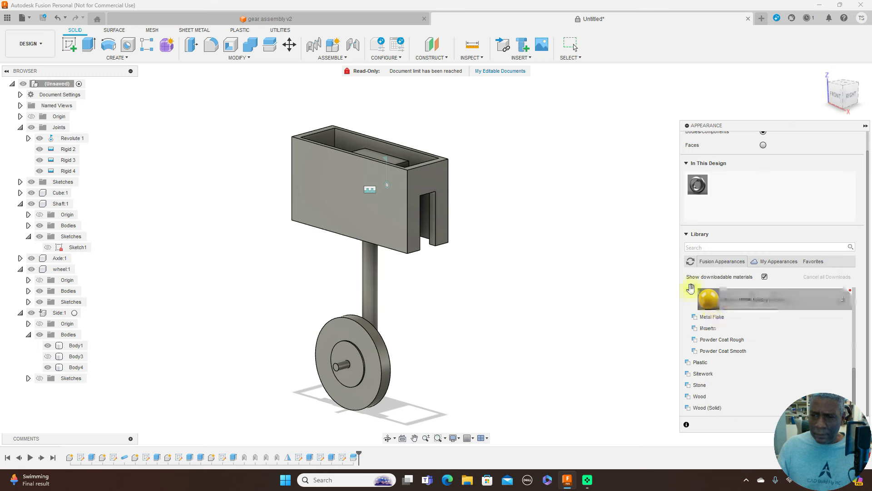
left_click_drag(710, 299, 405, 220)
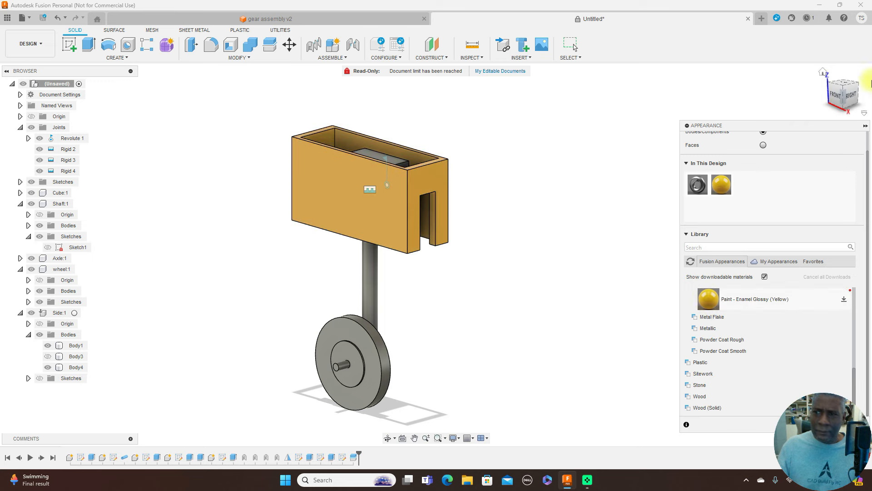
Apply the PA 11 - Nylon - HP 11-30 (with EOS P 396 3D Printer) plastic appearance to the cube inside the housing.
left_click(847, 89)
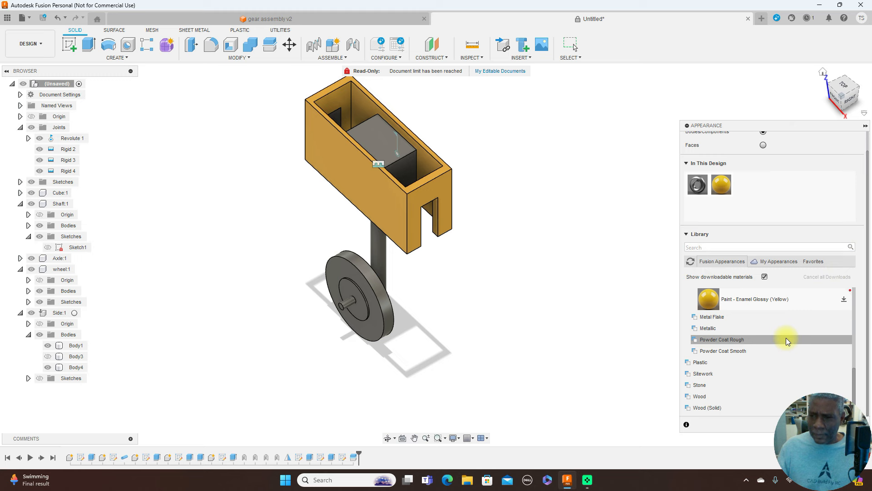
left_click(722, 362)
scroll(725, 364, "down", 3)
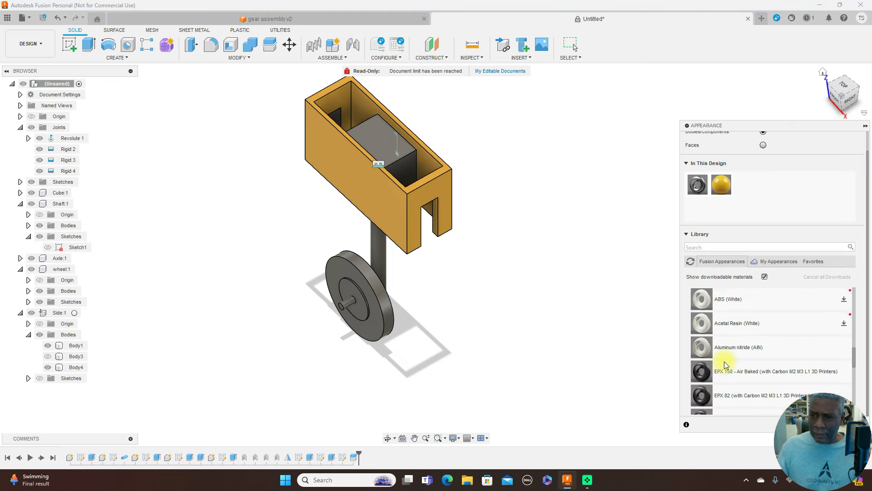
scroll(725, 365, "down", 3)
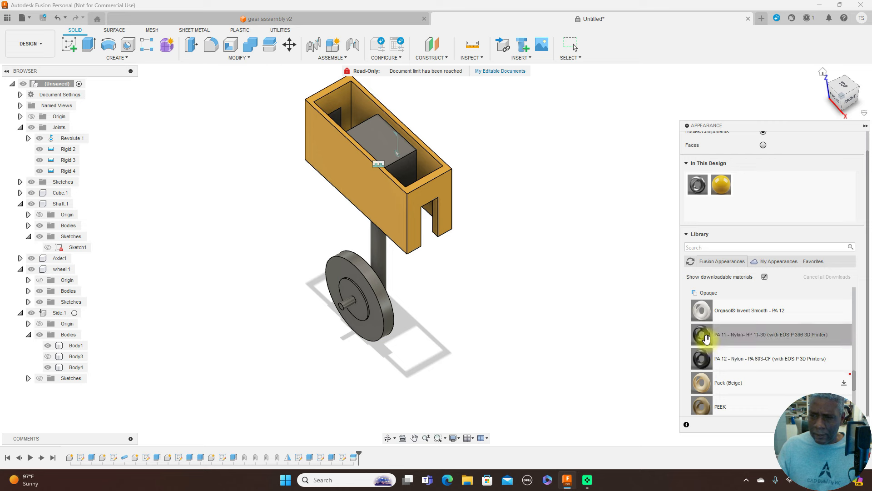
left_click_drag(706, 338, 404, 148)
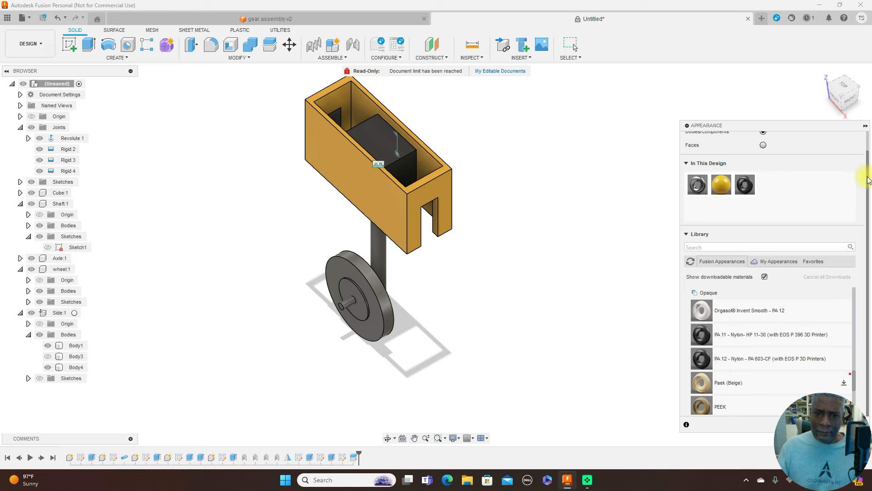
Browse the appearance library's categories for a finish for the shaft and wheel.
left_click(848, 103)
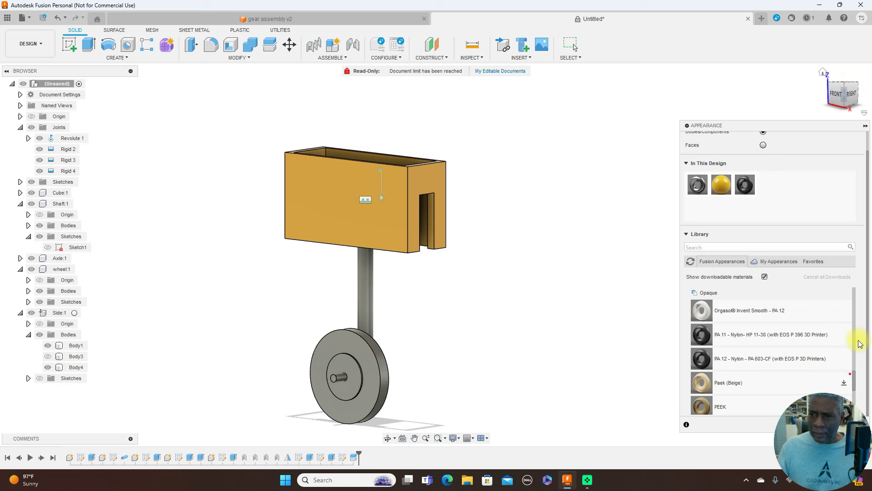
scroll(854, 341, "up", 10)
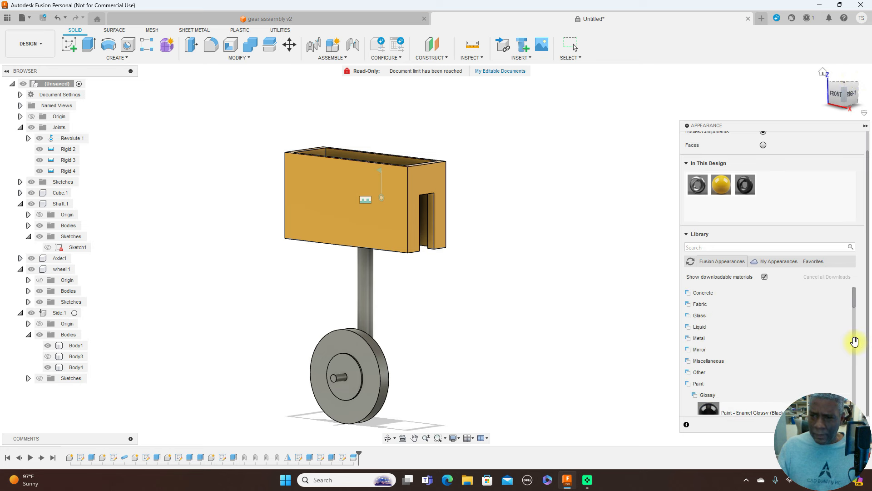
scroll(854, 342, "up", 2)
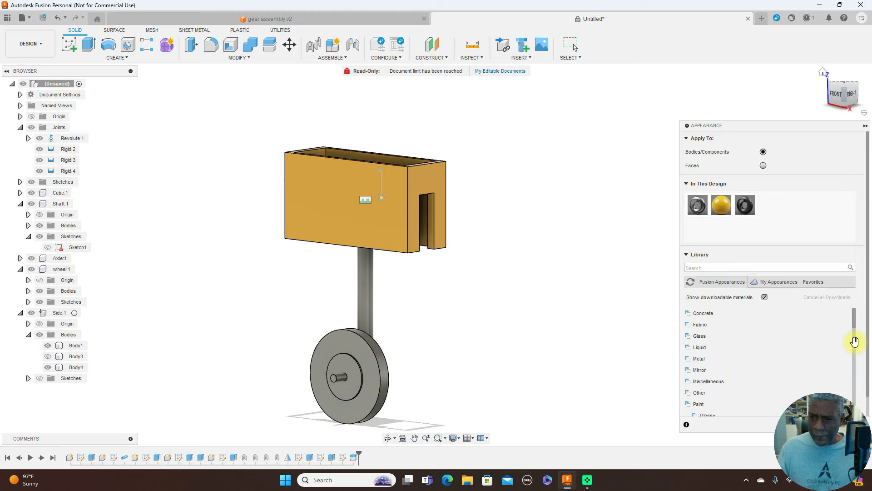
scroll(855, 341, "down", 4)
scroll(855, 341, "down", 4)
scroll(854, 341, "down", 8)
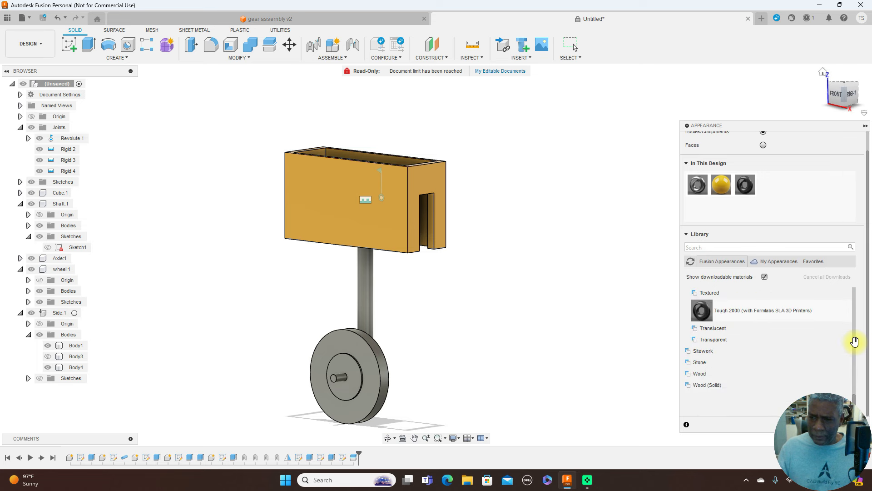
scroll(855, 341, "up", 10)
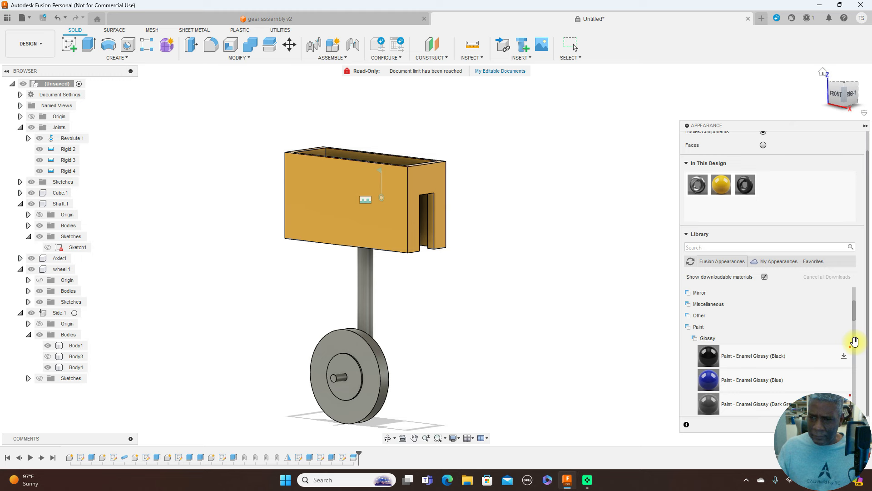
left_click(722, 315)
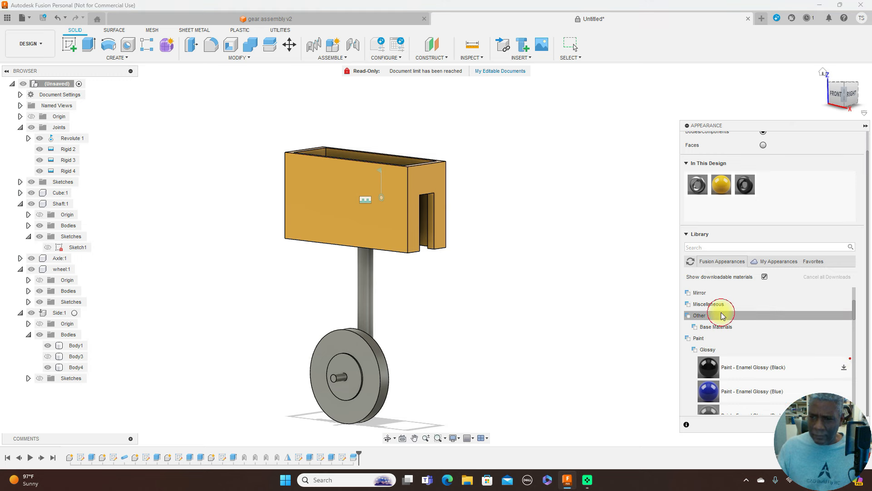
scroll(750, 320, "up", 1)
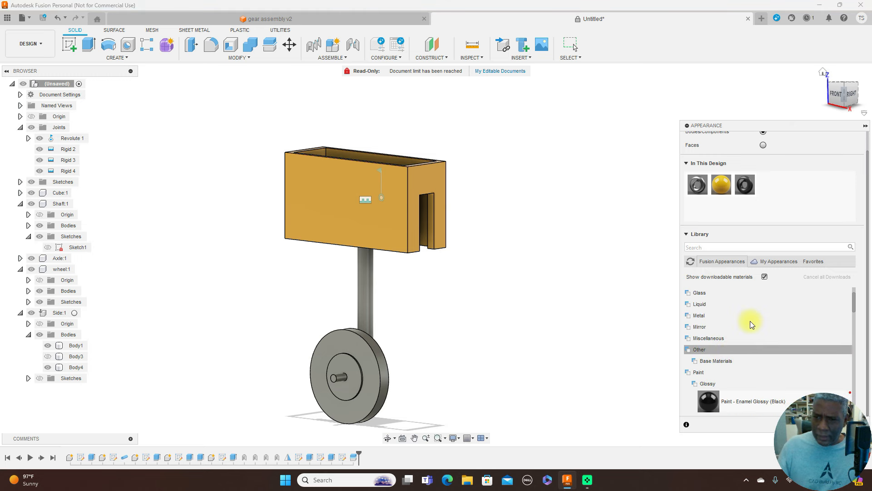
Review the aluminum finishes in the library's Metal category, including the anodized, bead blasted, polished and satin ones.
left_click(735, 318)
left_click(751, 329)
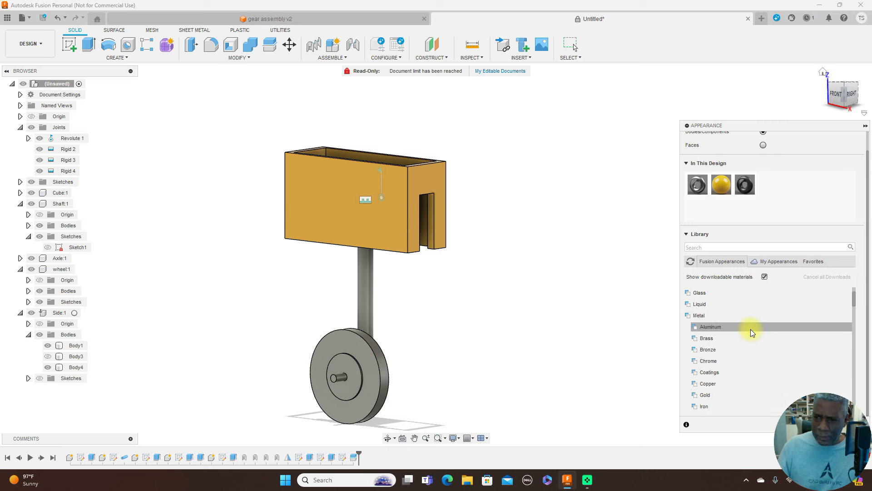
scroll(751, 331, "down", 2)
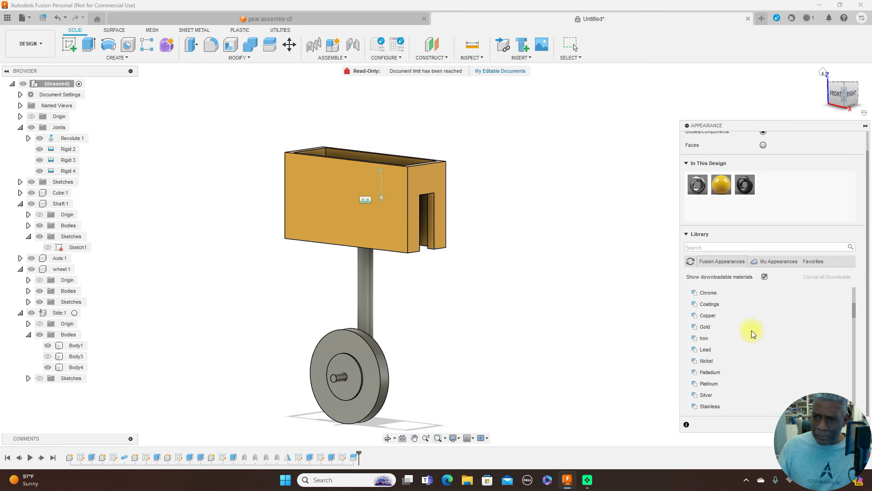
scroll(751, 331, "up", 2)
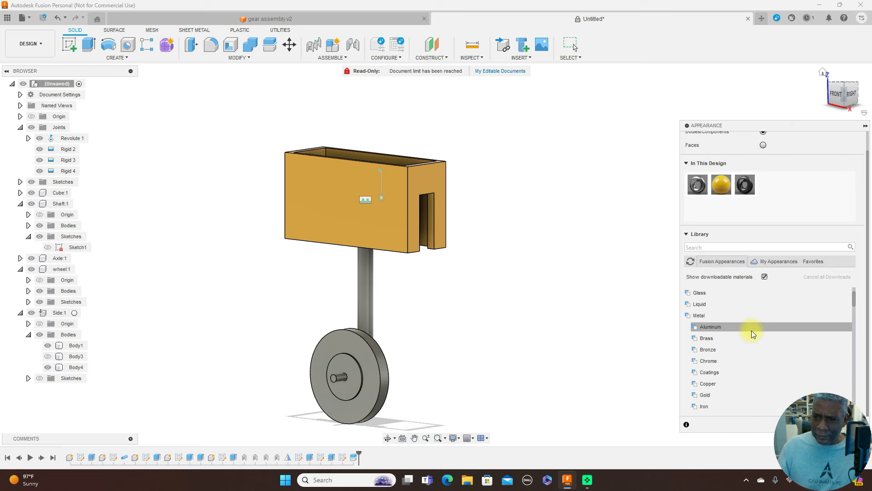
left_click(751, 327)
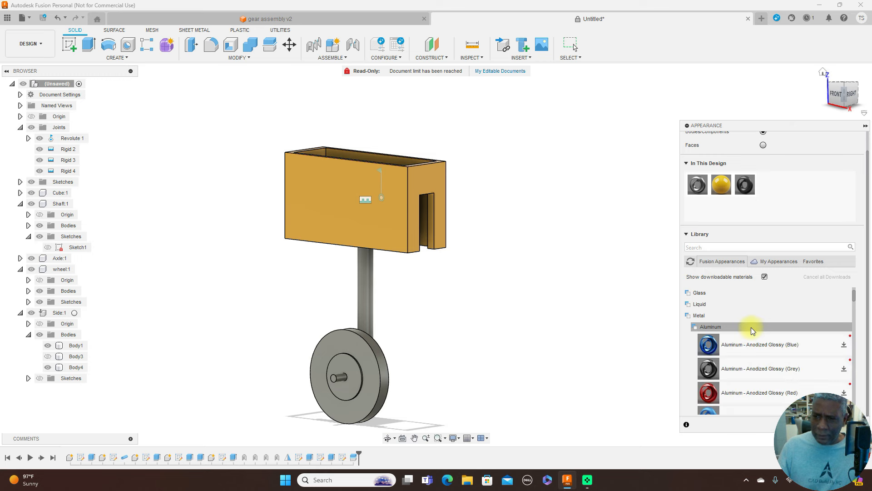
scroll(751, 328, "down", 1)
scroll(751, 329, "down", 1)
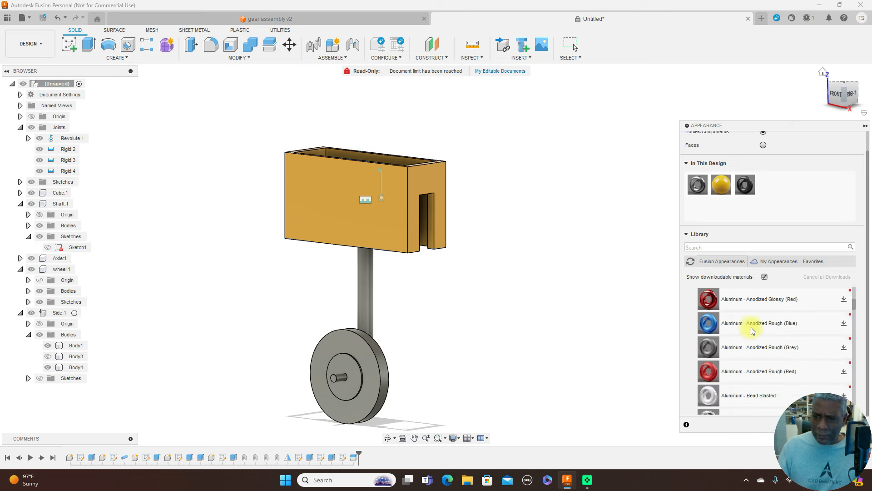
scroll(752, 328, "up", 1)
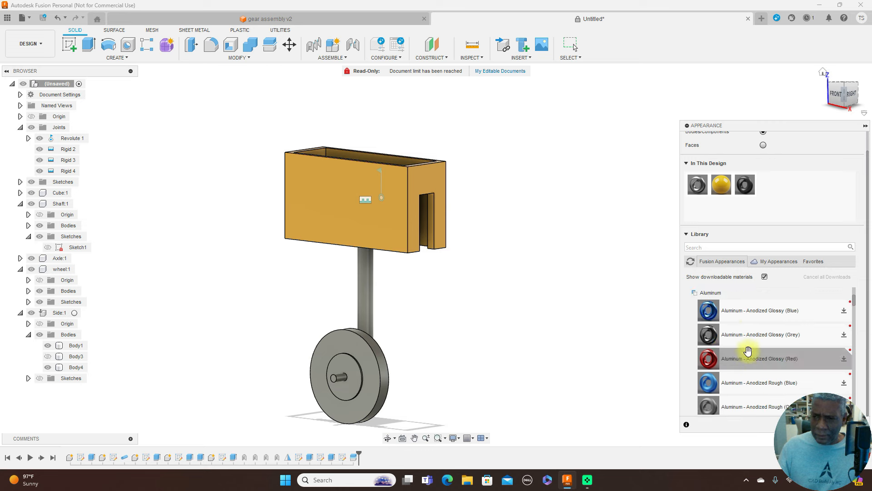
scroll(749, 353, "down", 1)
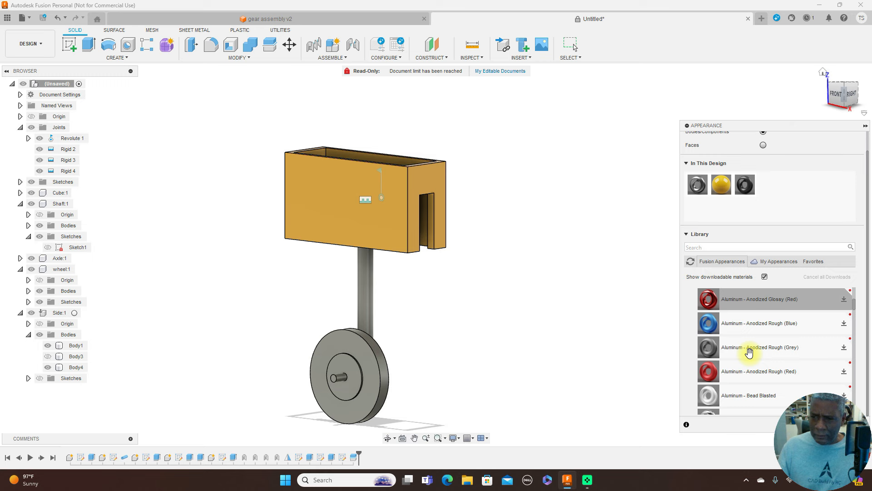
scroll(749, 352, "down", 1)
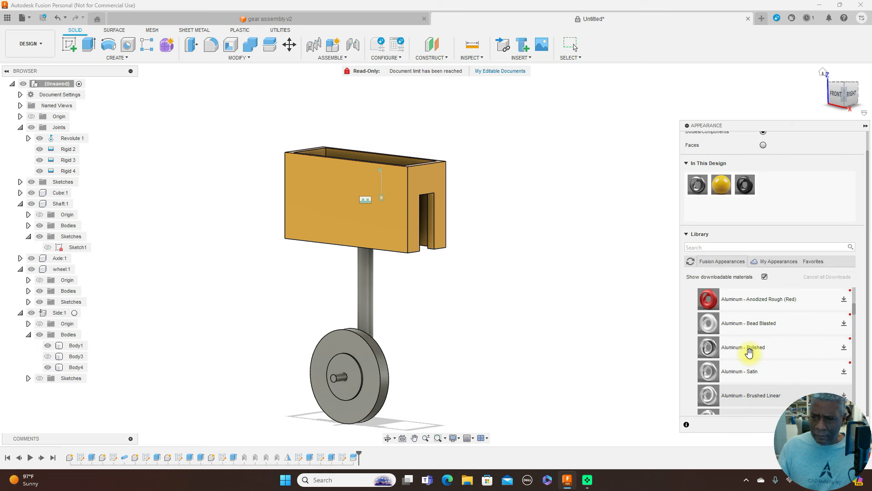
Try the Aluminum - Polished appearance on the shaft and the wheel.
left_click_drag(716, 347, 375, 280)
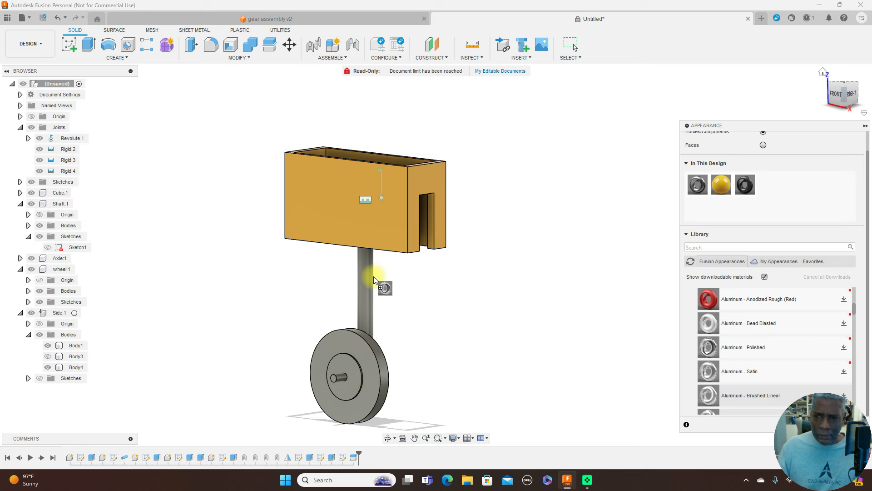
left_click_drag(373, 276, 350, 378)
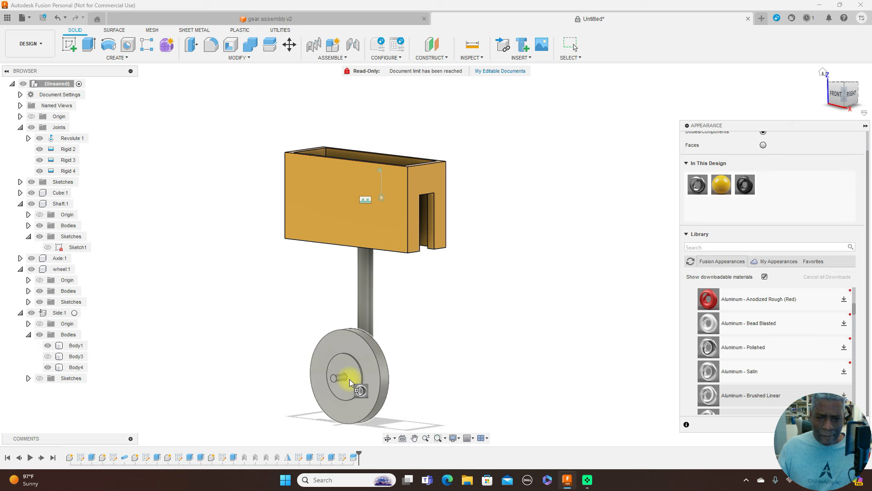
left_click_drag(350, 379, 491, 375)
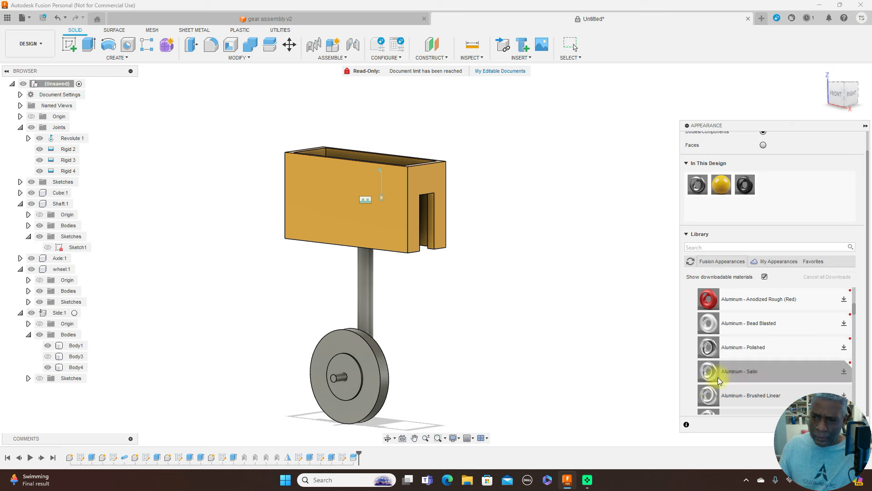
Try a light aluminum finish on the wheel, and replace it with the Paint - Enamel Glossy (Black) appearance.
left_click_drag(710, 347, 339, 370)
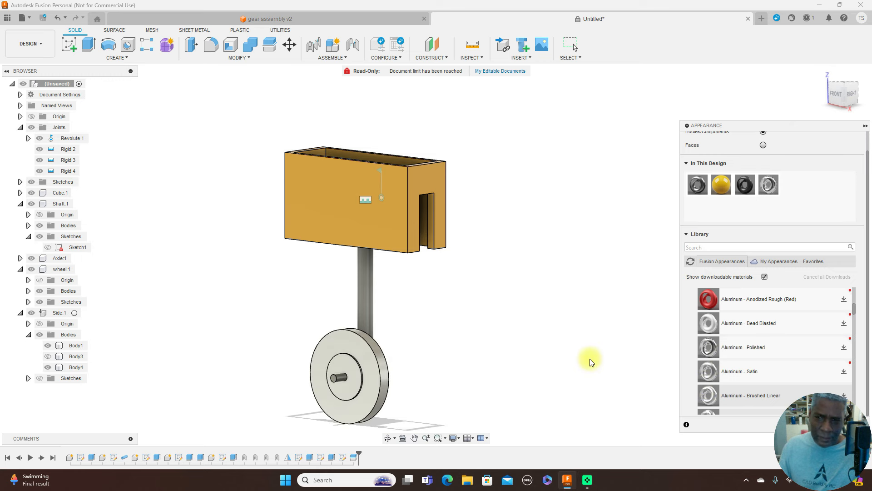
scroll(782, 336, "down", 10)
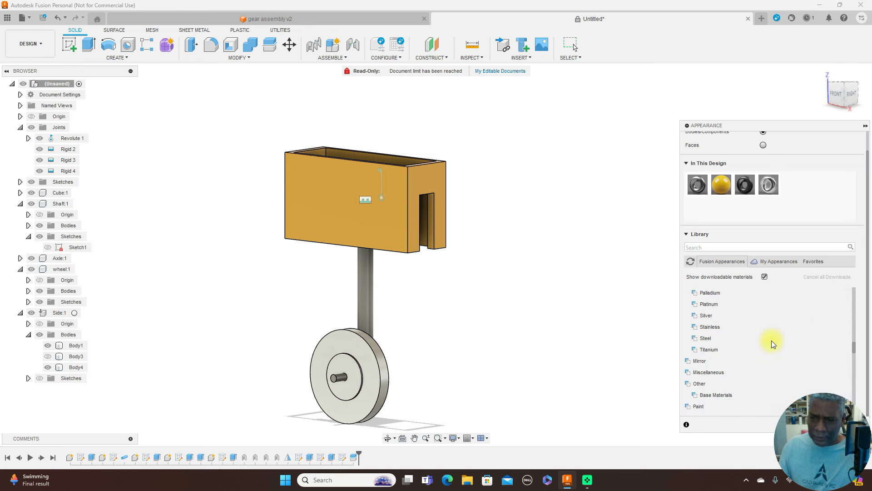
scroll(772, 343, "up", 8)
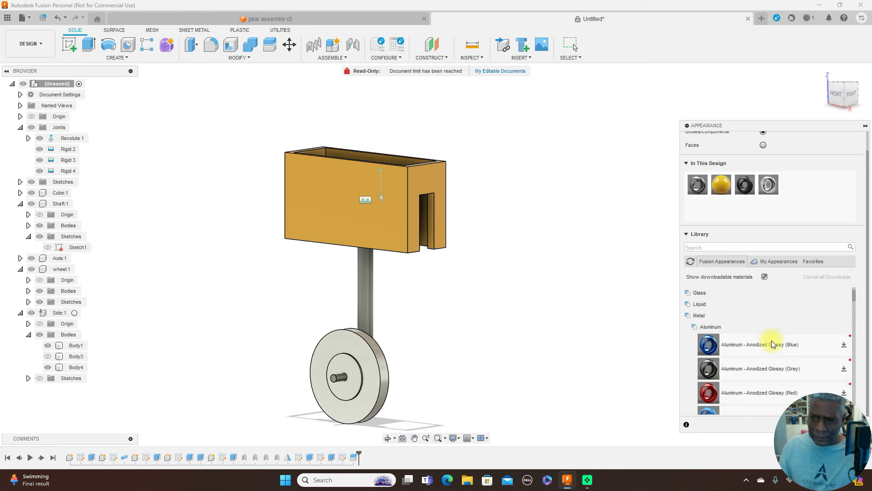
scroll(773, 344, "down", 10)
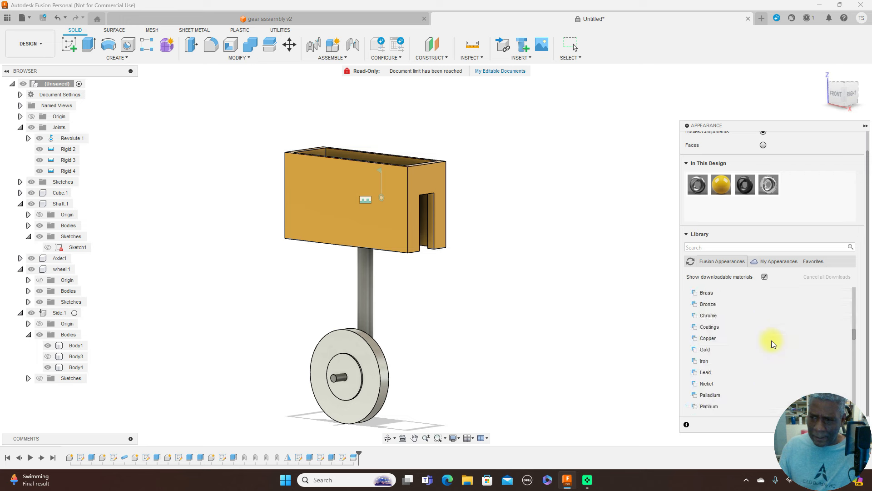
scroll(771, 341, "down", 6)
scroll(771, 341, "up", 3)
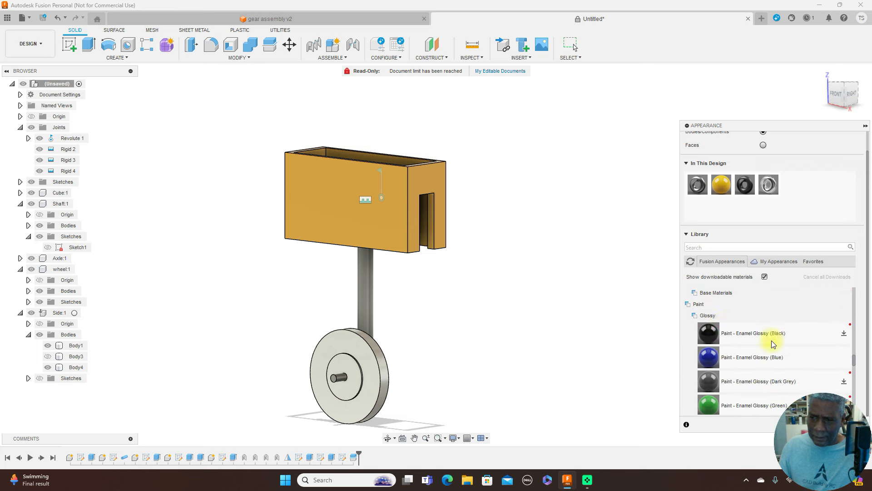
left_click_drag(708, 324, 380, 366)
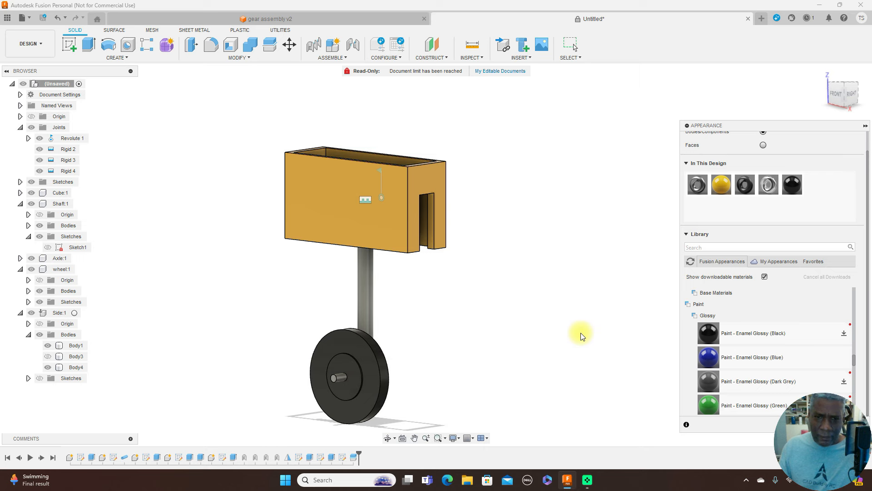
Check the gear from the right side, look through the library's metal categories including the Chrome finishes, and close the appearance settings.
left_click(848, 102)
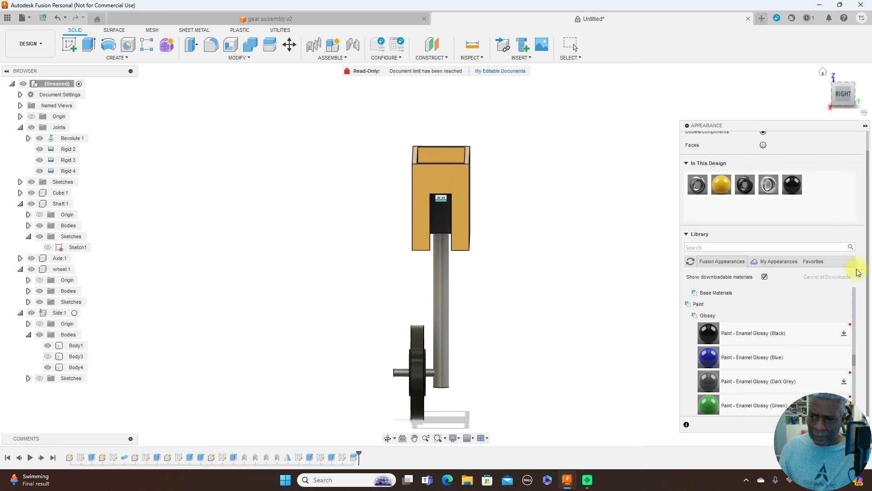
scroll(857, 347, "up", 1)
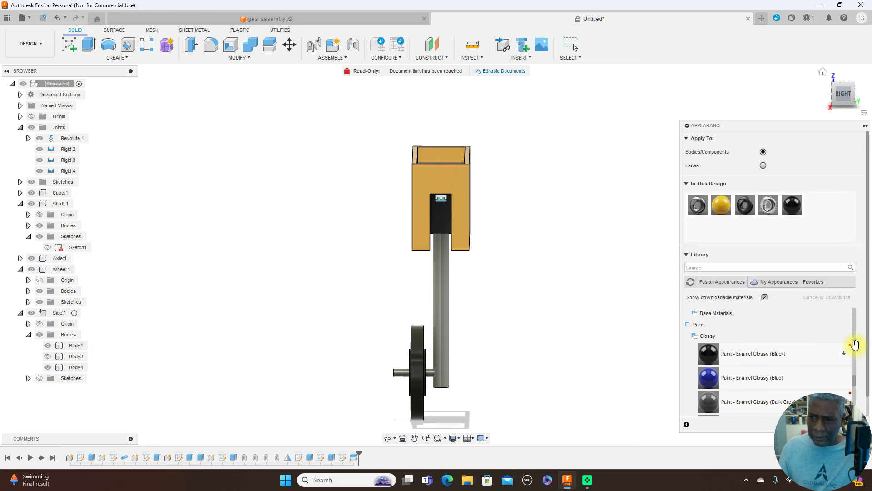
scroll(855, 345, "up", 3)
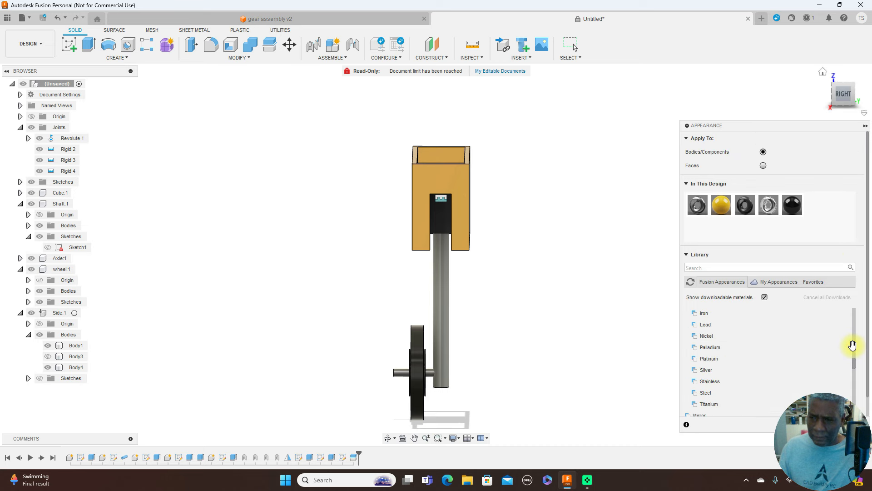
scroll(845, 345, "up", 3)
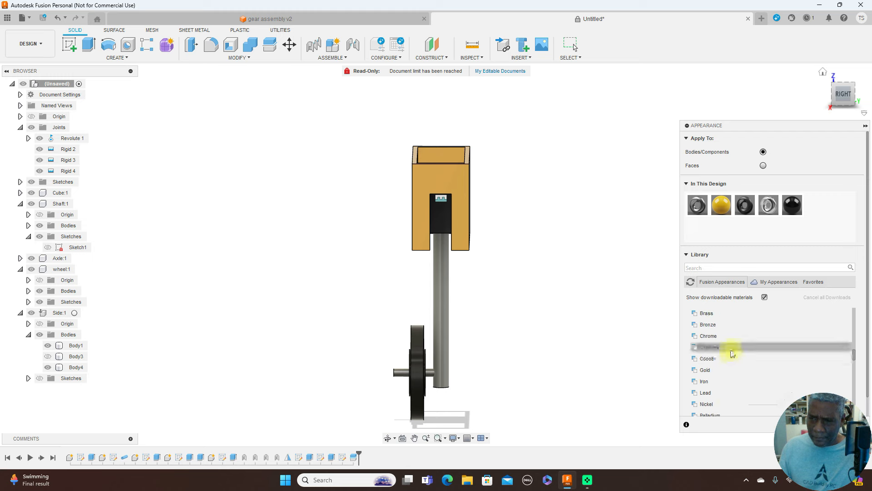
left_click(733, 337)
scroll(734, 344, "down", 2)
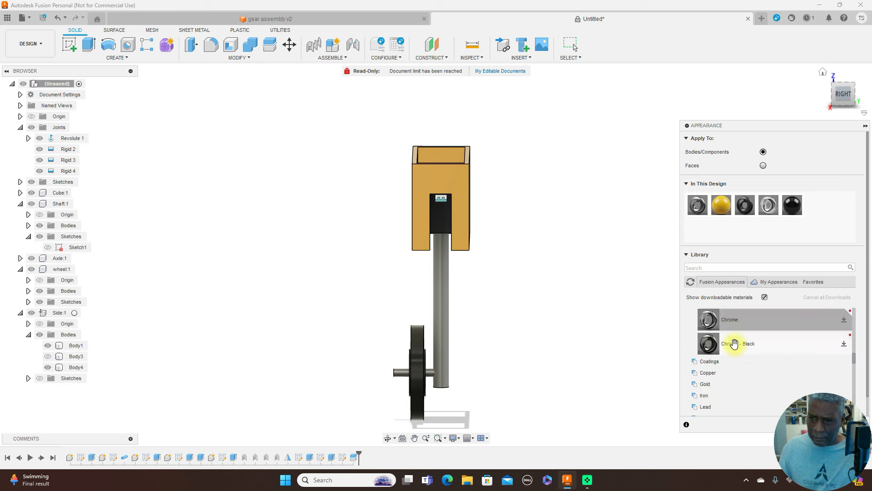
scroll(735, 344, "up", 2)
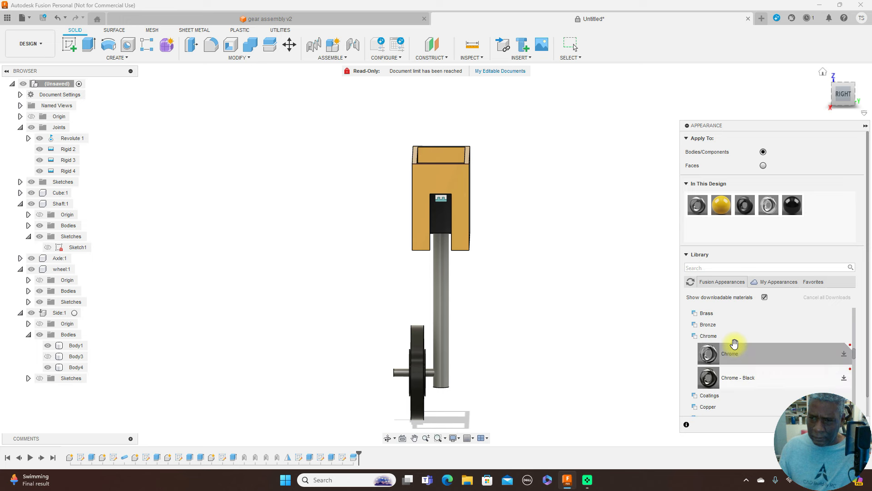
scroll(735, 344, "up", 3)
scroll(735, 343, "down", 5)
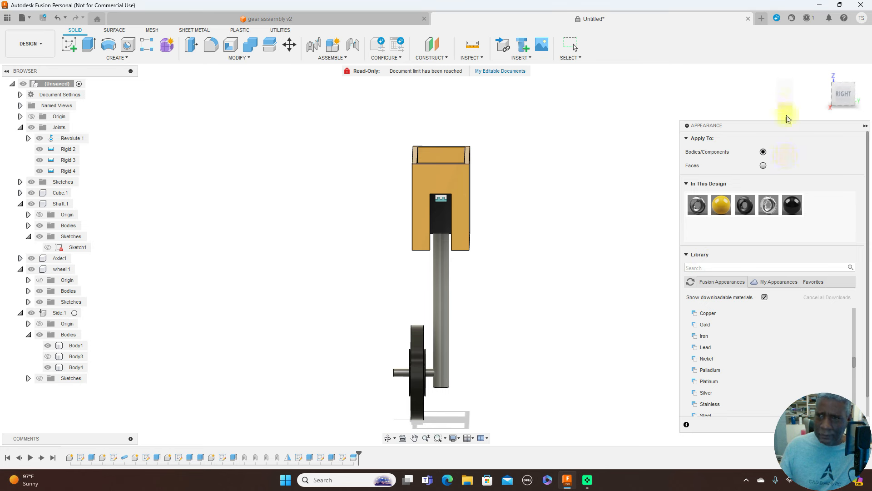
left_click_drag(787, 126, 645, 64)
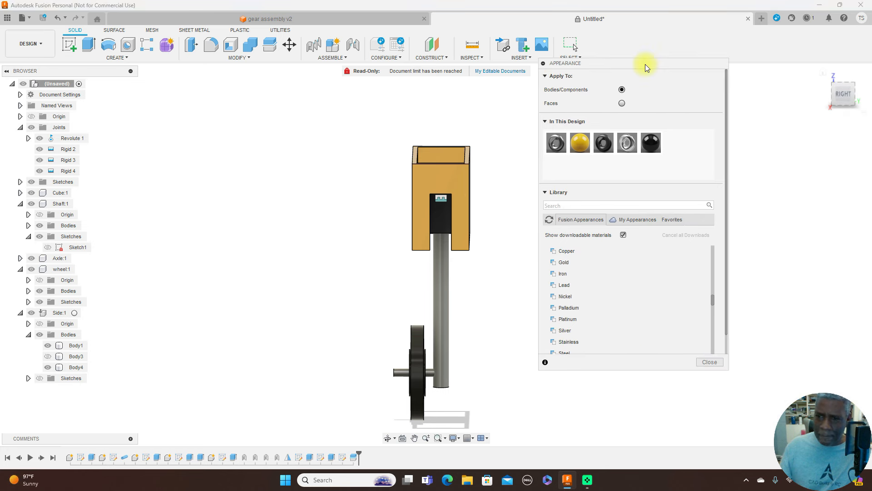
left_click(709, 362)
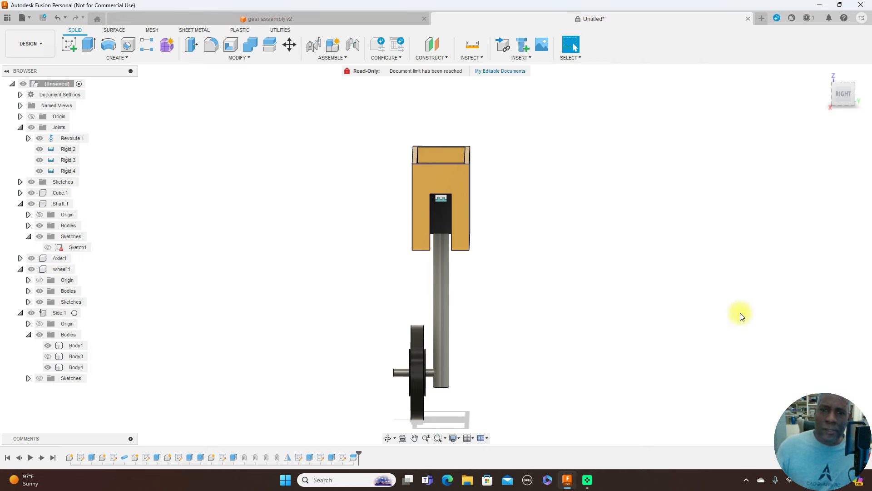
Animate the joint relationships of Revolute 1 and examine the gear's swing from angled, raised and front views.
left_click(833, 93)
mouse_move(59, 93)
middle_mouse_down("shift")
mouse_move(112, 91)
mouse_move(132, 109)
mouse_move(180, 109)
mouse_move(243, 83)
mouse_move(273, 85)
mouse_move(201, 99)
mouse_move(71, 96)
mouse_move(844, 93)
mouse_move(803, 87)
mouse_move(637, 88)
mouse_move(861, 113)
mouse_move(10, 105)
middle_mouse_up("shift")
middle_click_drag(571, 254, 626, 248)
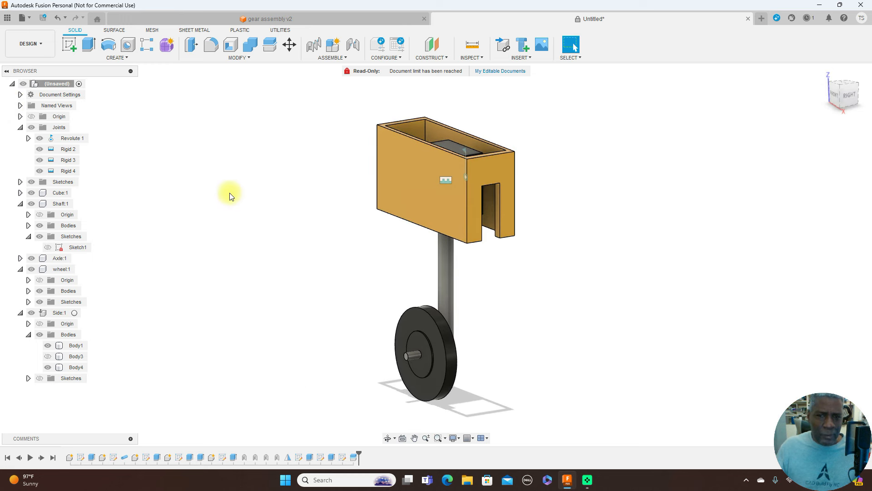
right_click(80, 138)
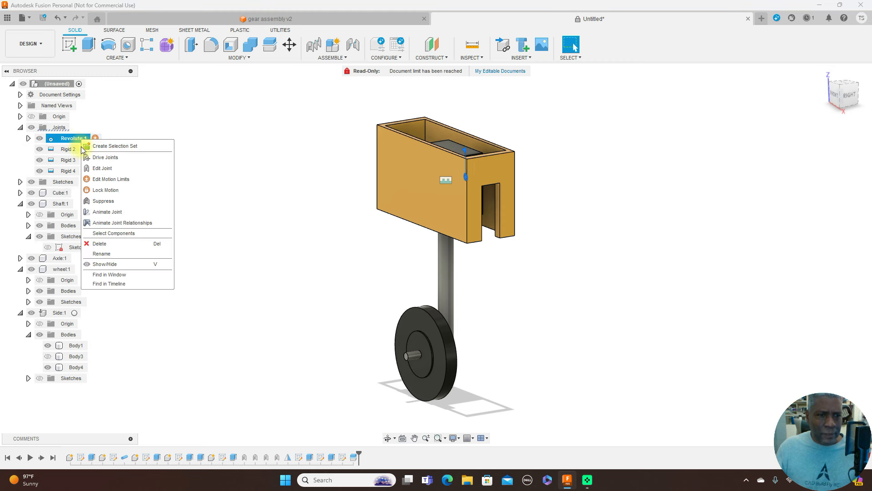
left_click(105, 223)
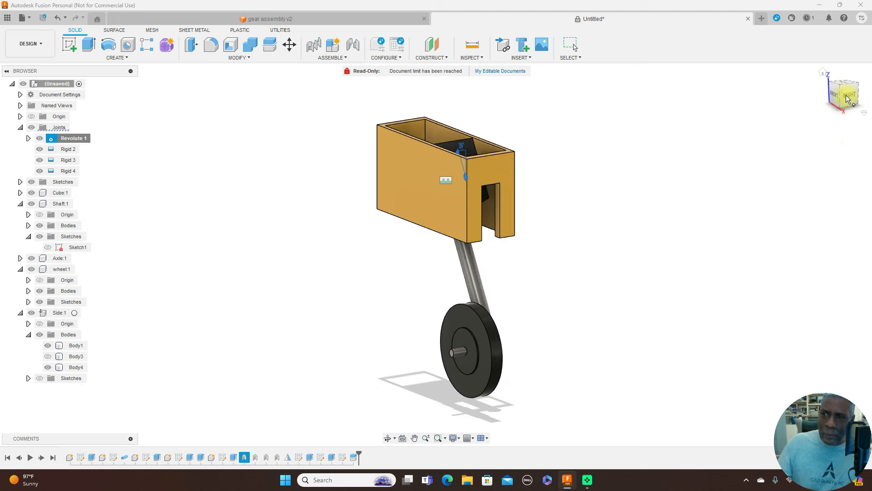
left_click_drag(843, 90, 840, 97)
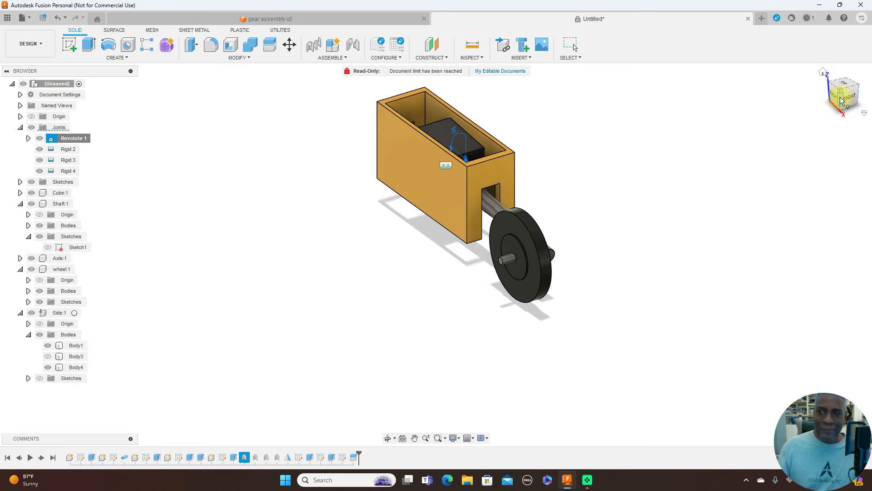
mouse_move(841, 94)
left_mouse_down()
mouse_move(867, 119)
mouse_move(2, 111)
left_mouse_up()
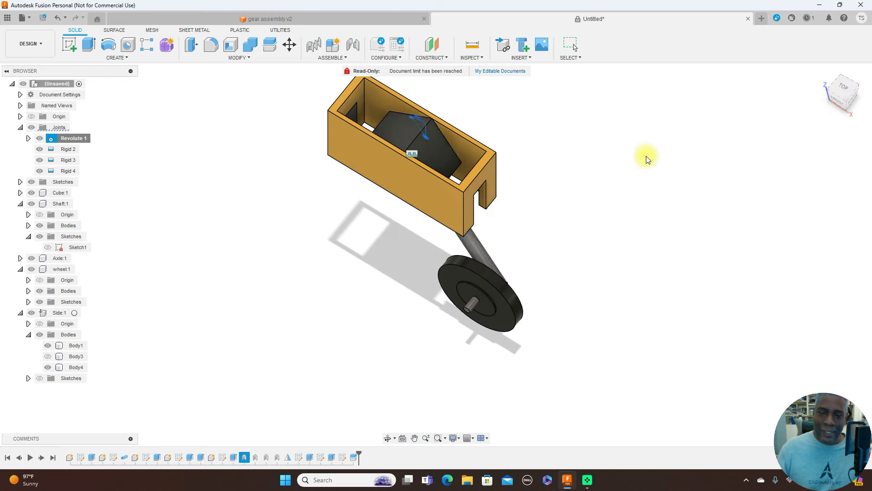
left_click(840, 109)
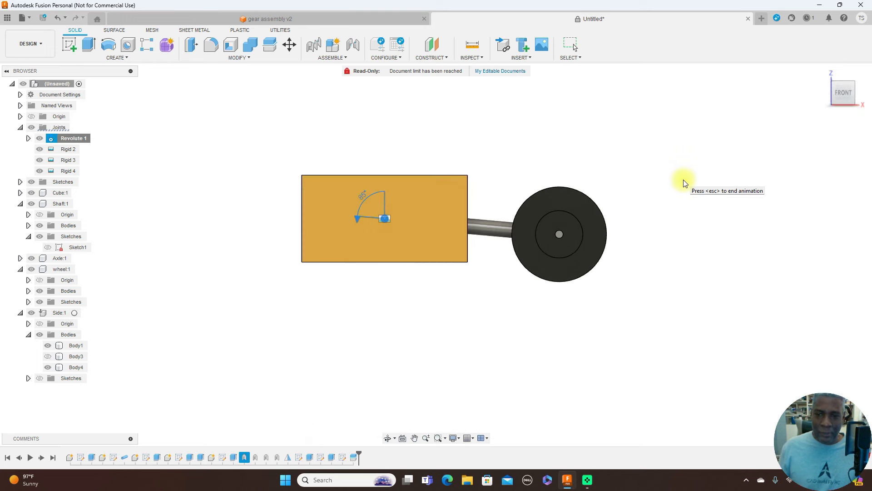